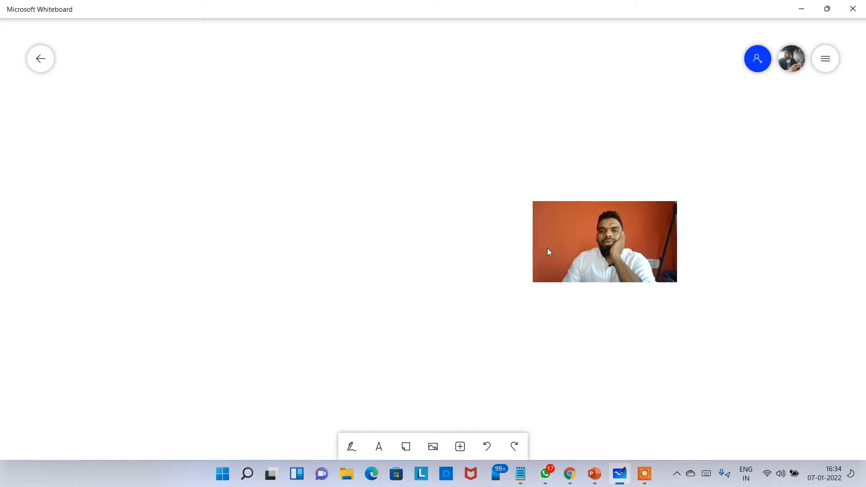
left_click_drag(557, 245, 742, 52)
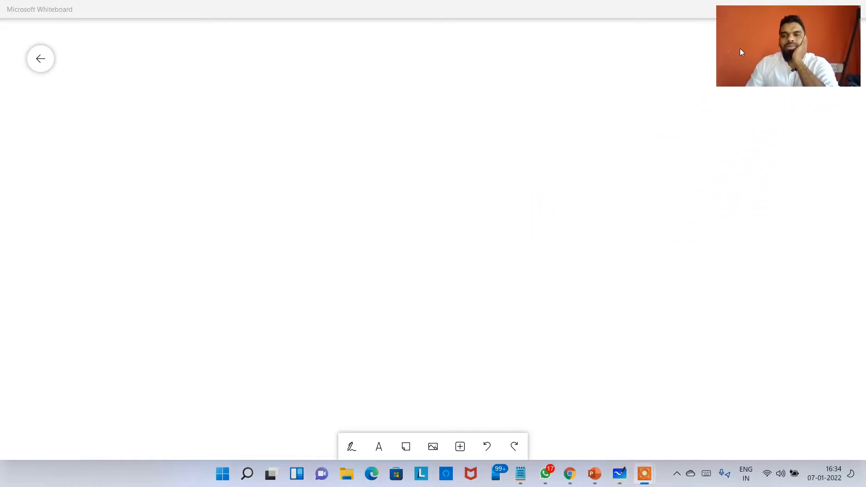
scroll(360, 203, "down", 5)
scroll(356, 212, "up", 2)
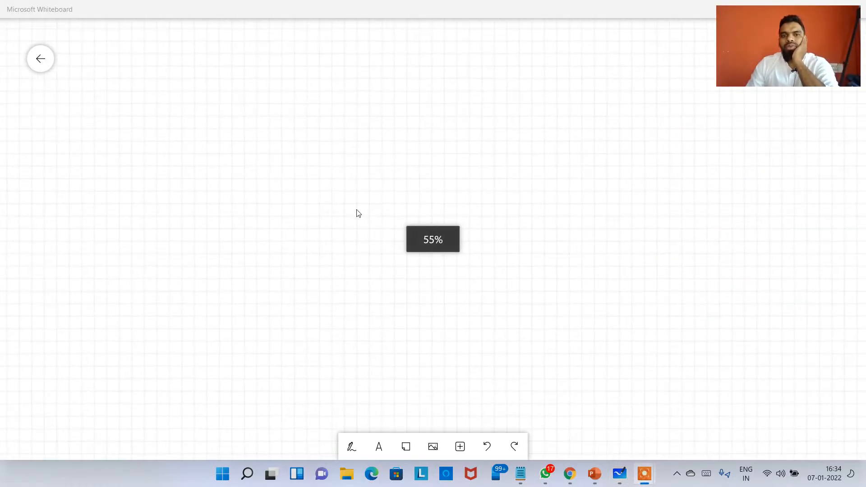
scroll(357, 213, "down", 1)
scroll(358, 214, "down", 1)
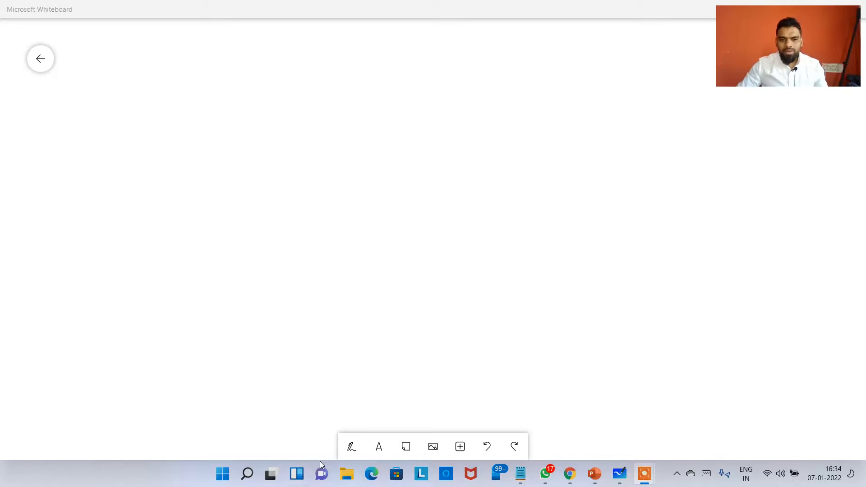
Step: Draw a green stick figure with head, body, arms and legs on the blank whiteboard to represent the client
left_click(351, 447)
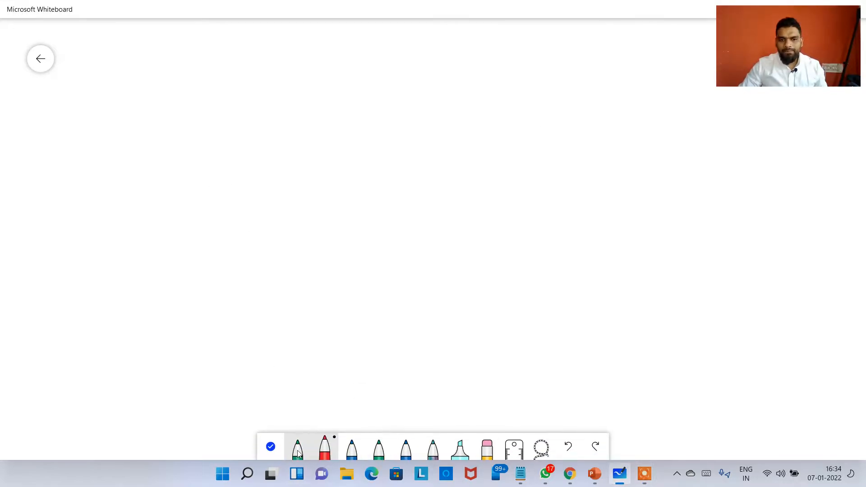
left_click(296, 451)
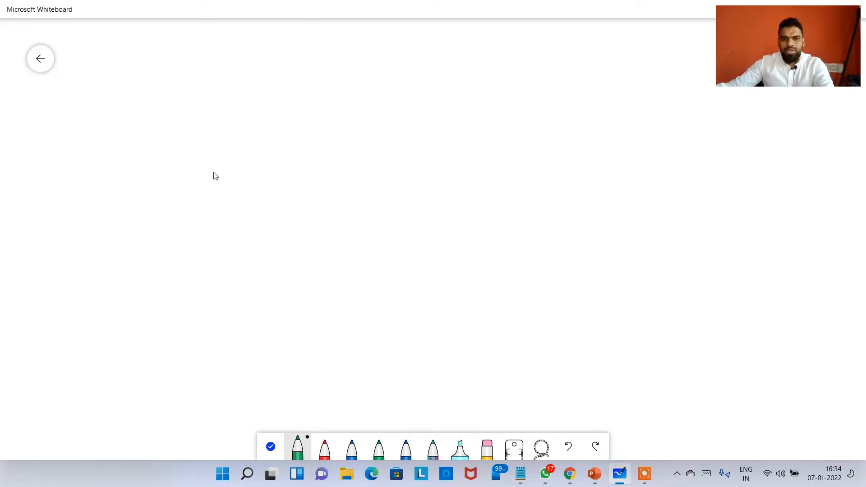
mouse_move(189, 201)
left_mouse_down()
mouse_move(154, 226)
mouse_move(191, 208)
mouse_move(145, 278)
mouse_move(204, 275)
left_mouse_up()
left_click_drag(155, 250, 179, 241)
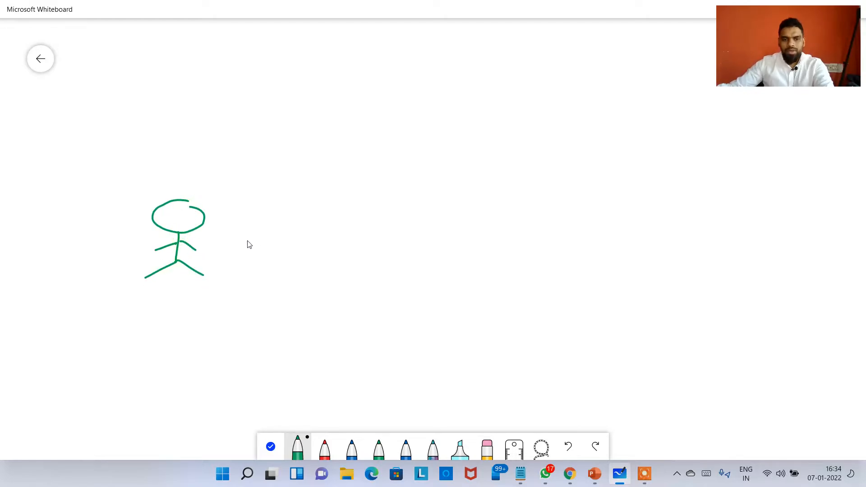
left_click_drag(236, 243, 366, 233)
mouse_move(351, 226)
left_mouse_down()
mouse_move(376, 228)
mouse_move(357, 245)
left_mouse_up()
mouse_move(226, 190)
left_mouse_down()
mouse_move(235, 209)
mouse_move(257, 196)
left_mouse_up()
mouse_move(247, 193)
left_mouse_down()
mouse_move(244, 208)
mouse_move(264, 207)
mouse_move(277, 194)
left_mouse_up()
mouse_move(272, 197)
left_mouse_down()
mouse_move(269, 218)
mouse_move(273, 205)
left_mouse_up()
left_click(299, 195)
left_click(298, 205)
mouse_move(321, 189)
left_mouse_down()
mouse_move(297, 207)
mouse_move(356, 183)
mouse_move(359, 204)
mouse_move(459, 190)
mouse_move(480, 306)
left_mouse_up()
Step: Draw a tall green box beyond the arrow and write "LB" inside it
mouse_move(486, 179)
left_mouse_down()
mouse_move(534, 215)
mouse_move(559, 299)
mouse_move(473, 312)
left_mouse_up()
left_click_drag(502, 209, 501, 229)
mouse_move(507, 226)
left_mouse_down()
mouse_move(512, 243)
mouse_move(500, 255)
left_mouse_up()
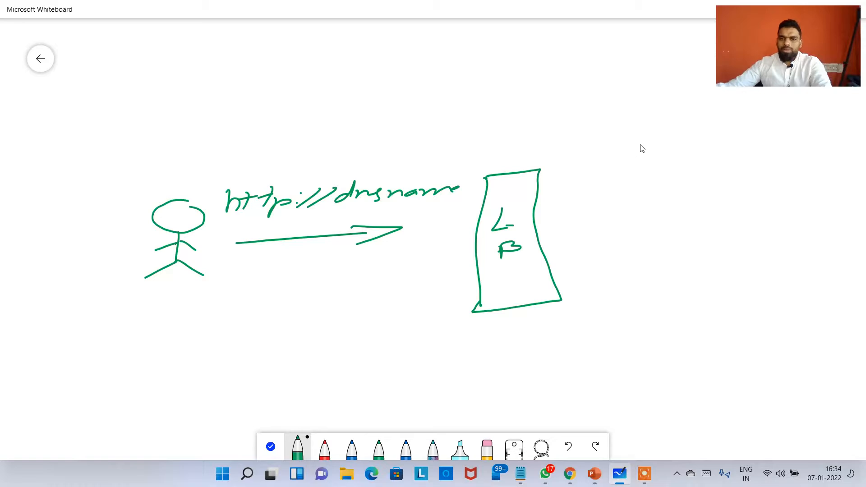
Step: Draw three green server boxes stacked vertically to the right of the LB box
mouse_move(642, 143)
left_mouse_down()
mouse_move(640, 167)
mouse_move(698, 161)
mouse_move(645, 165)
left_mouse_up()
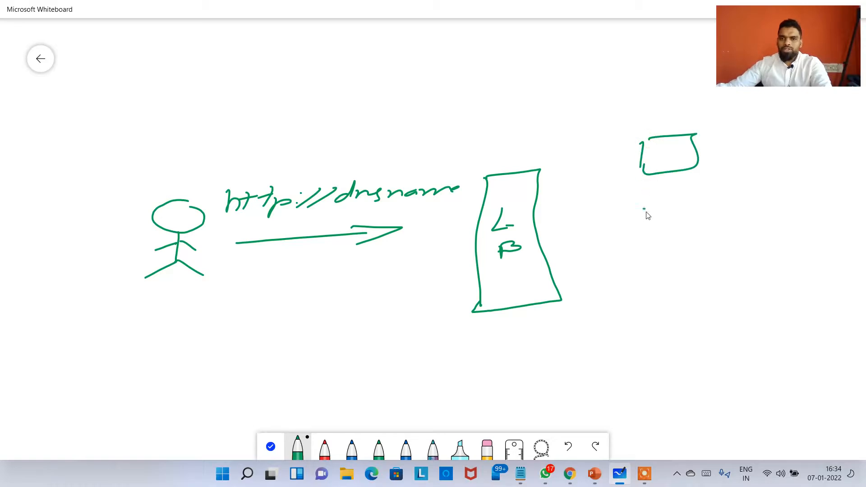
left_click_drag(646, 212, 639, 235)
mouse_move(645, 209)
left_mouse_down()
mouse_move(699, 201)
mouse_move(659, 231)
mouse_move(640, 231)
left_mouse_up()
mouse_move(658, 260)
left_mouse_down()
mouse_move(656, 295)
mouse_move(711, 294)
mouse_move(652, 294)
left_mouse_up()
Step: Connect the LB box to the servers with green, red and blue arrows, and circle the arrows in blue
left_click_drag(536, 229, 660, 195)
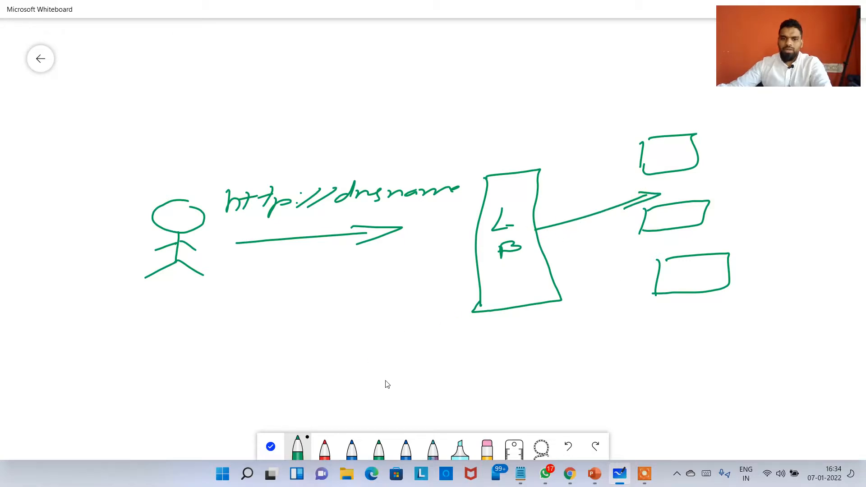
left_click(324, 449)
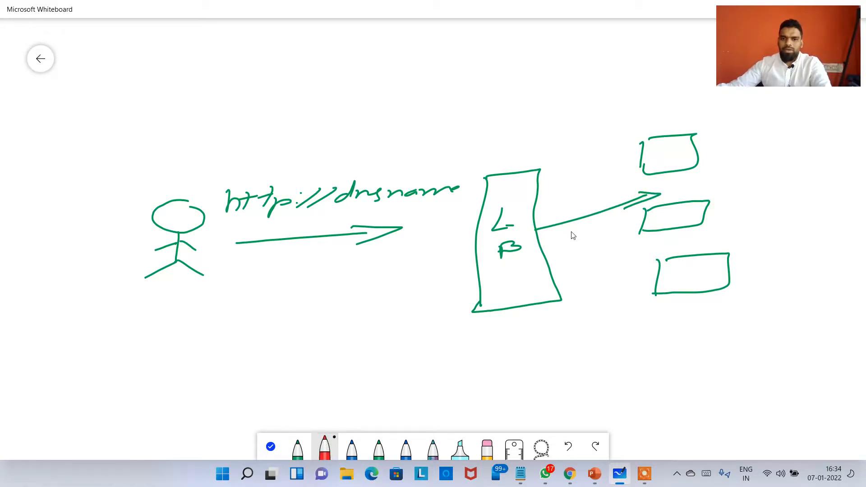
mouse_move(555, 239)
left_mouse_down()
mouse_move(664, 266)
mouse_move(626, 277)
left_mouse_up()
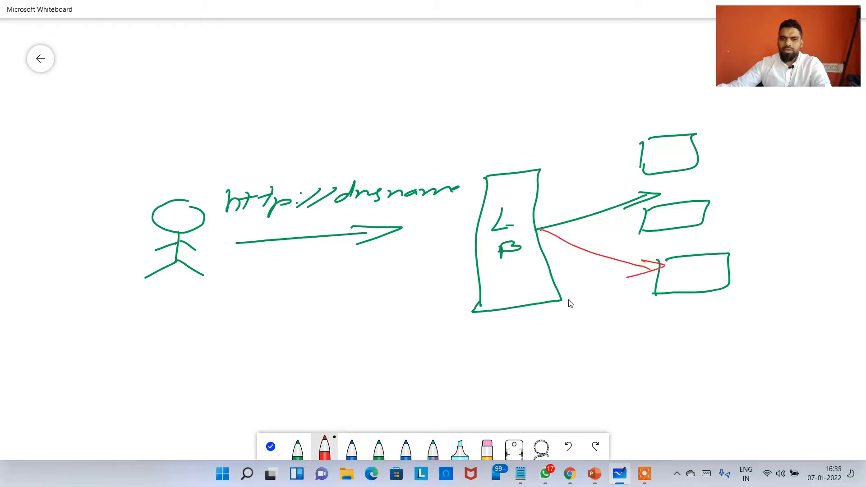
left_click(352, 449)
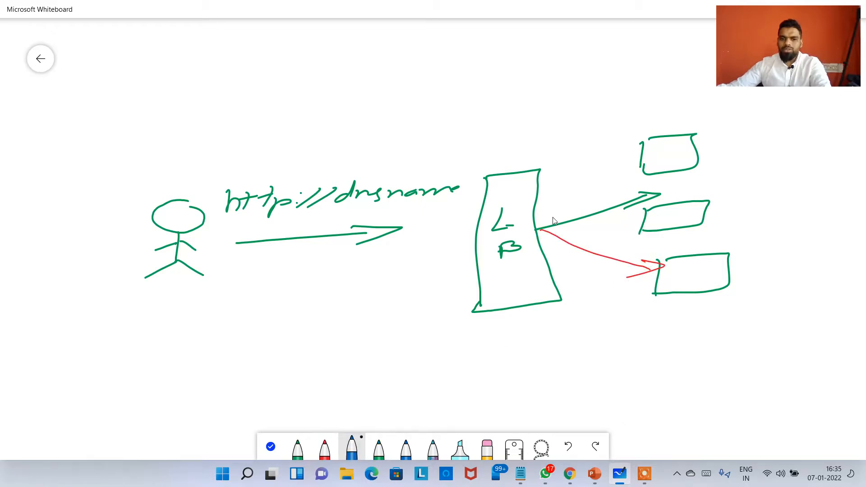
mouse_move(537, 225)
left_mouse_down()
mouse_move(657, 185)
mouse_move(670, 190)
left_mouse_up()
mouse_move(585, 188)
left_mouse_down()
mouse_move(626, 228)
mouse_move(556, 222)
mouse_move(564, 257)
mouse_move(627, 235)
mouse_move(573, 249)
left_mouse_up()
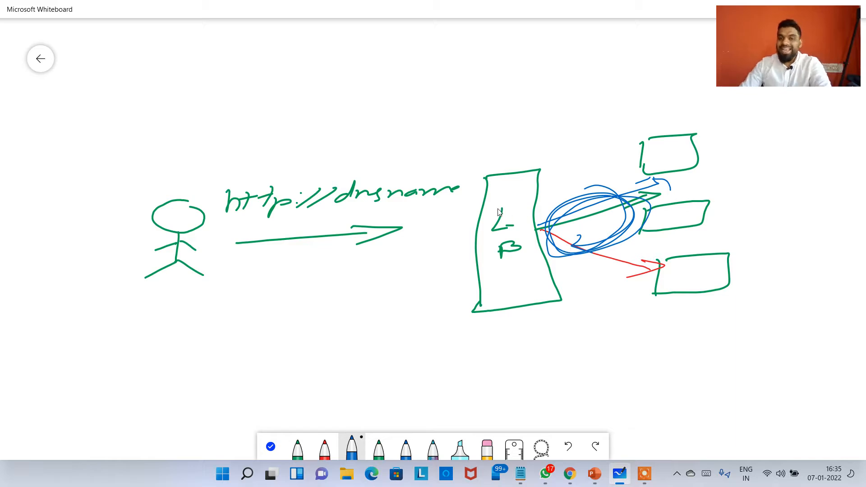
Step: Draw a second green stick figure below the first diagram, with a green arrow pointing right from it
left_click(272, 454)
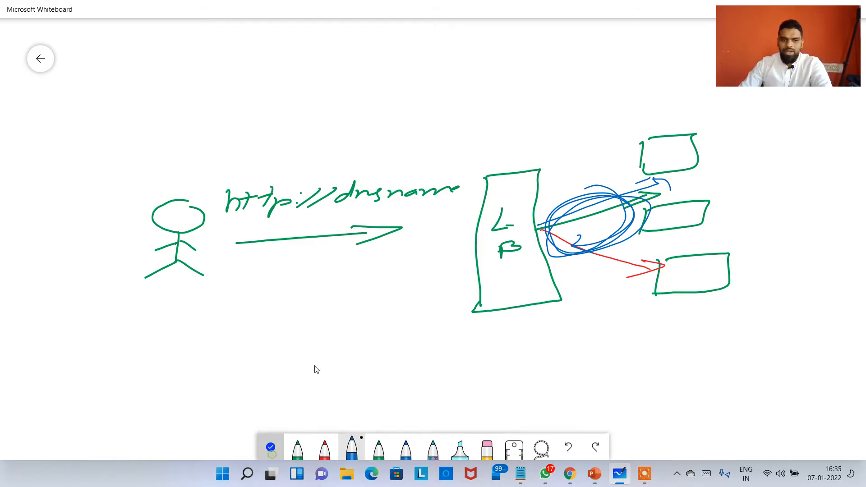
scroll(397, 325, "down", 5)
left_click_drag(462, 335, 316, 184)
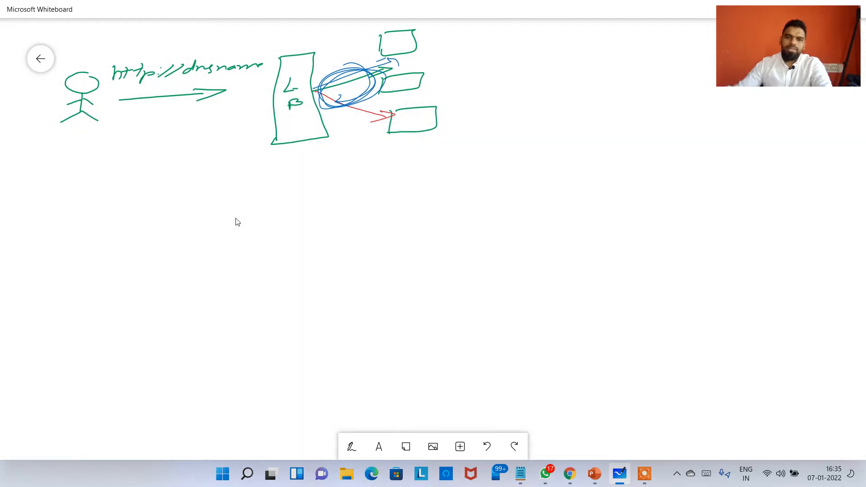
left_click(351, 448)
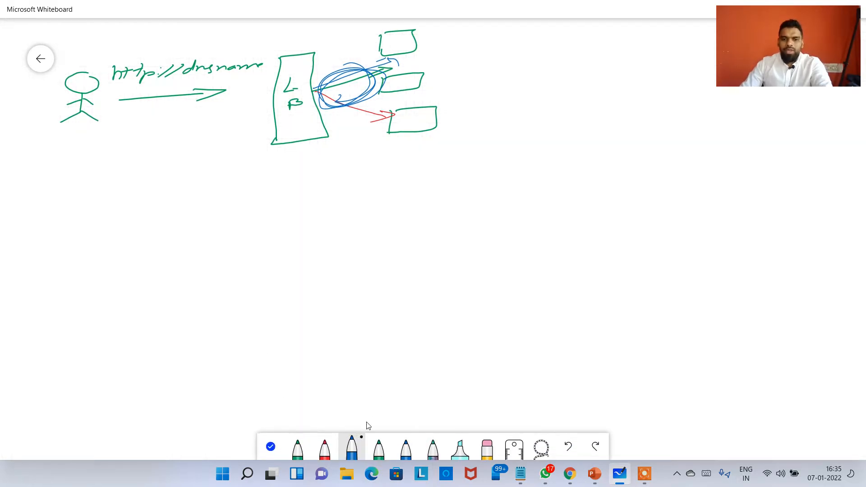
left_click(294, 453)
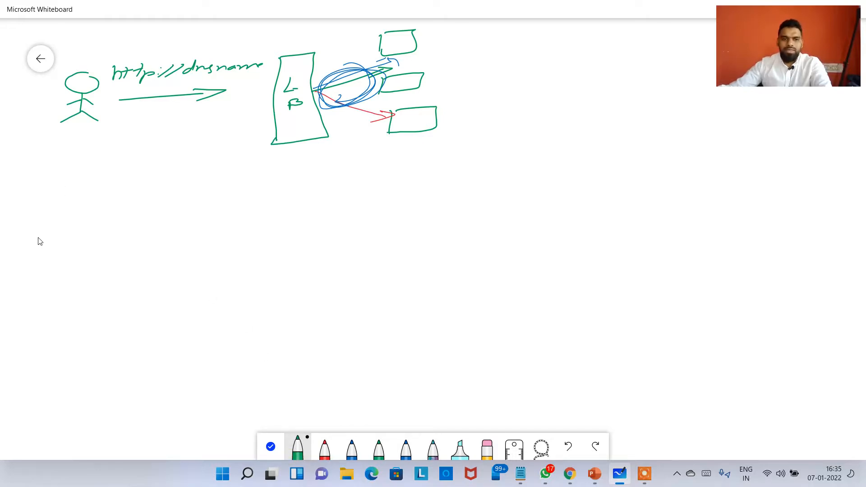
mouse_move(91, 291)
left_mouse_down()
mouse_move(63, 305)
mouse_move(89, 294)
mouse_move(64, 348)
mouse_move(93, 349)
left_mouse_up()
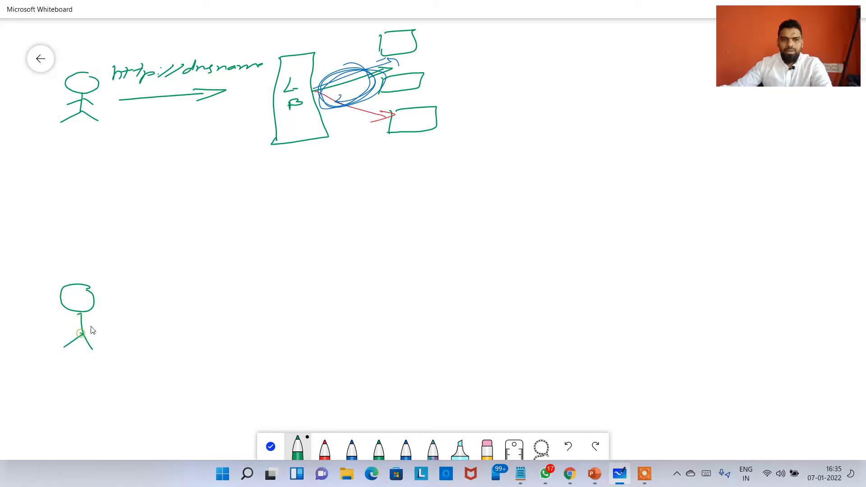
left_click_drag(113, 317, 265, 308)
left_click_drag(240, 306, 249, 314)
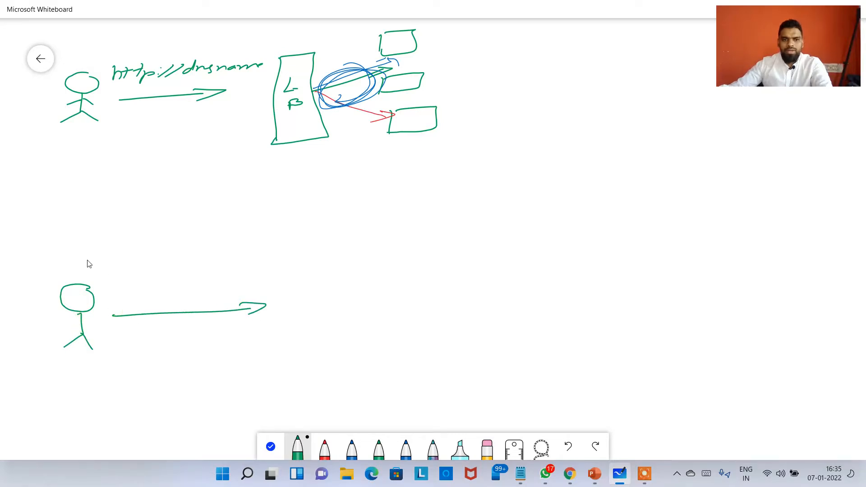
mouse_move(84, 256)
left_mouse_down()
mouse_move(101, 265)
mouse_move(163, 263)
mouse_move(161, 270)
left_mouse_up()
left_click(151, 255)
left_click(153, 264)
mouse_move(179, 254)
left_mouse_down()
mouse_move(165, 272)
mouse_move(191, 247)
mouse_move(195, 267)
left_mouse_up()
mouse_move(202, 268)
left_mouse_down()
mouse_move(209, 256)
mouse_move(215, 267)
left_mouse_up()
left_click_drag(230, 255, 221, 269)
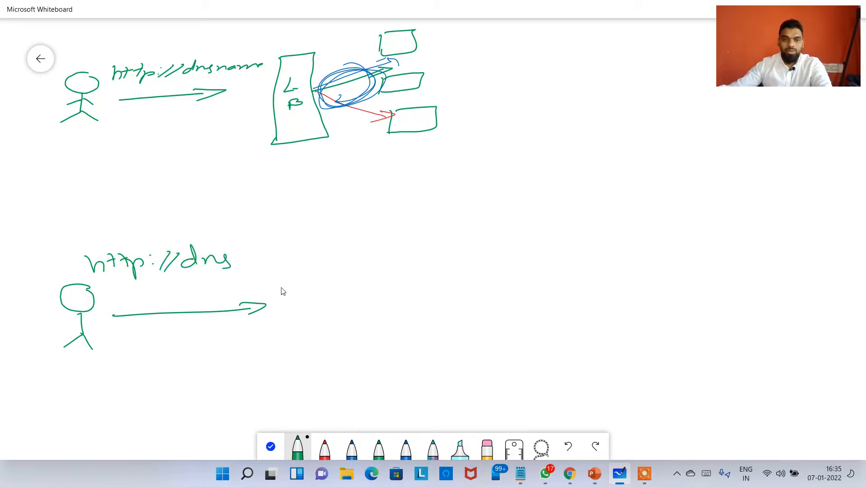
Step: Draw a tall red box at the end of the second arrow and write "ALB" inside it in red
left_click(328, 455)
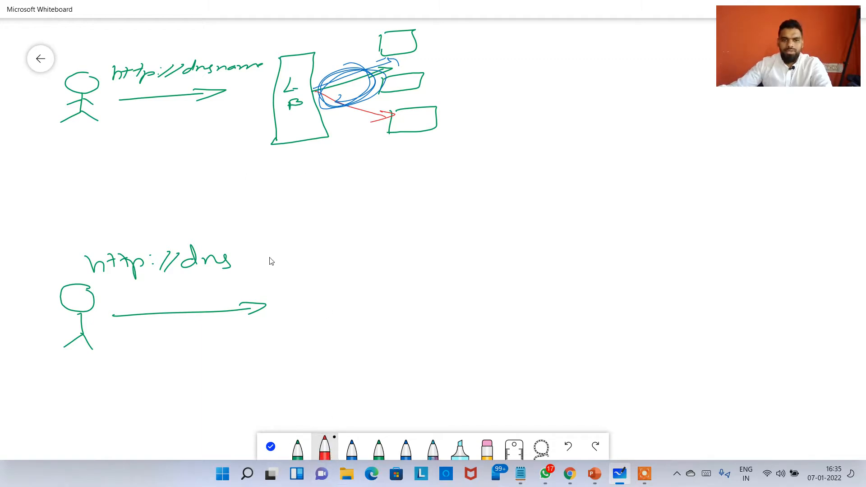
left_click_drag(282, 256, 289, 376)
mouse_move(288, 256)
left_mouse_down()
mouse_move(371, 247)
mouse_move(377, 352)
mouse_move(328, 375)
left_mouse_up()
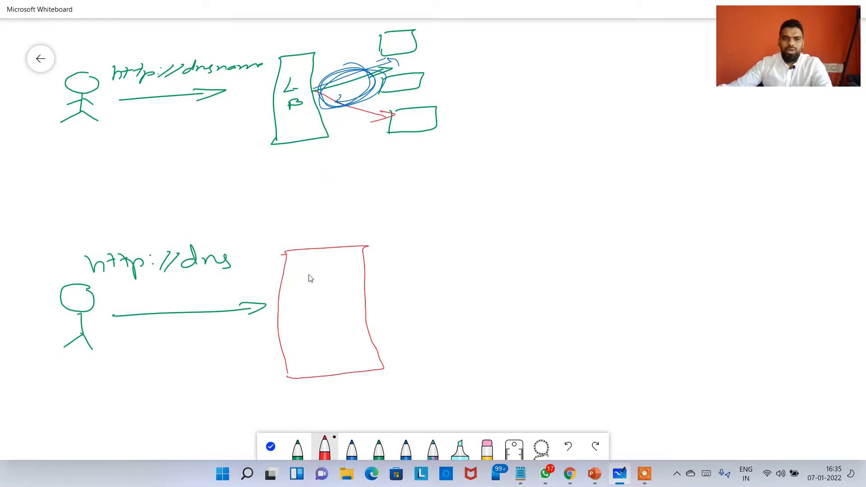
mouse_move(317, 299)
left_mouse_down()
mouse_move(331, 278)
mouse_move(339, 300)
mouse_move(341, 290)
mouse_move(324, 328)
mouse_move(349, 325)
left_mouse_up()
mouse_move(329, 334)
left_mouse_down()
mouse_move(332, 356)
mouse_move(341, 344)
mouse_move(331, 353)
left_mouse_up()
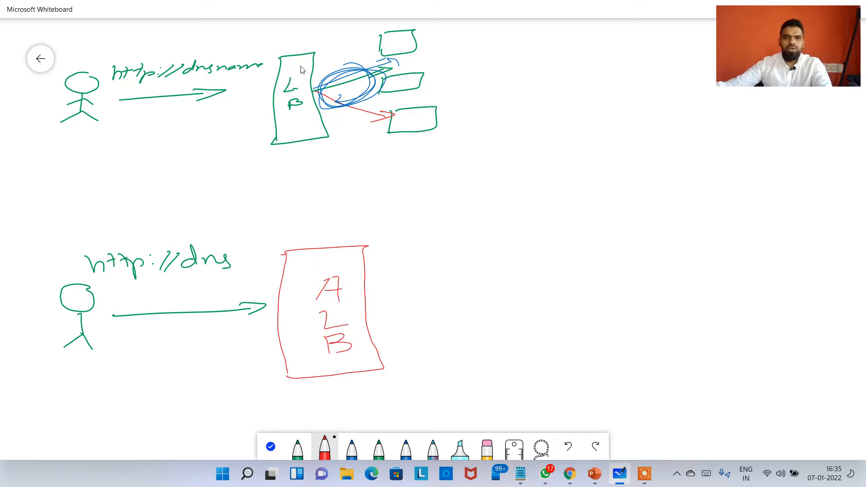
Step: Add a red "C" above the LB label in the first diagram and draw a blue arc beside its three server boxes
left_click_drag(304, 67, 284, 75)
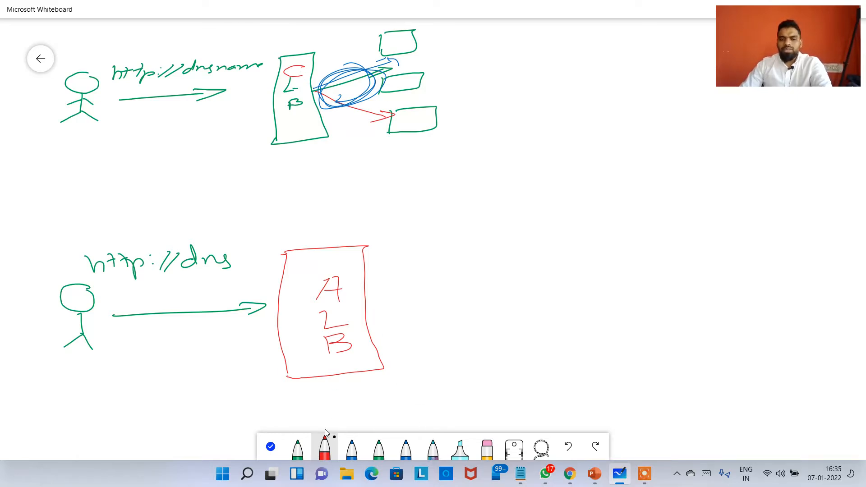
left_click(356, 452)
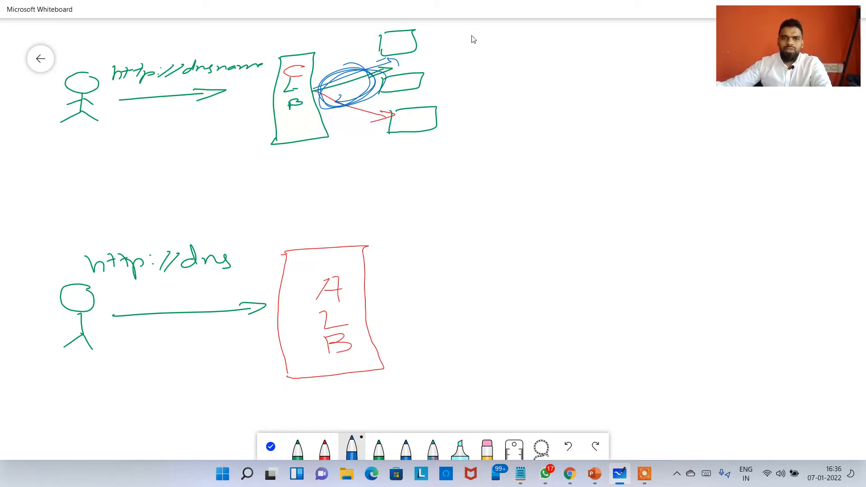
mouse_move(434, 34)
left_mouse_down()
mouse_move(475, 75)
mouse_move(446, 122)
left_mouse_up()
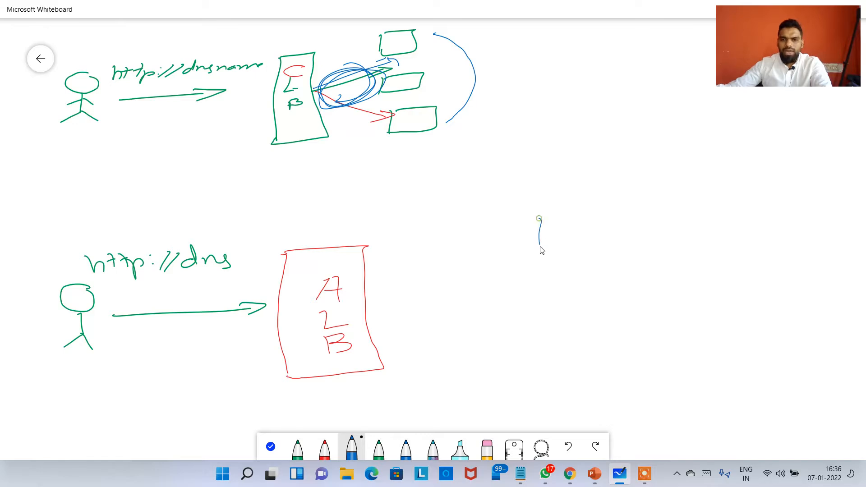
Step: Draw three stacked blue server boxes to the right of the ALB box and number them 1, 2 and 3
left_click_drag(540, 220, 575, 239)
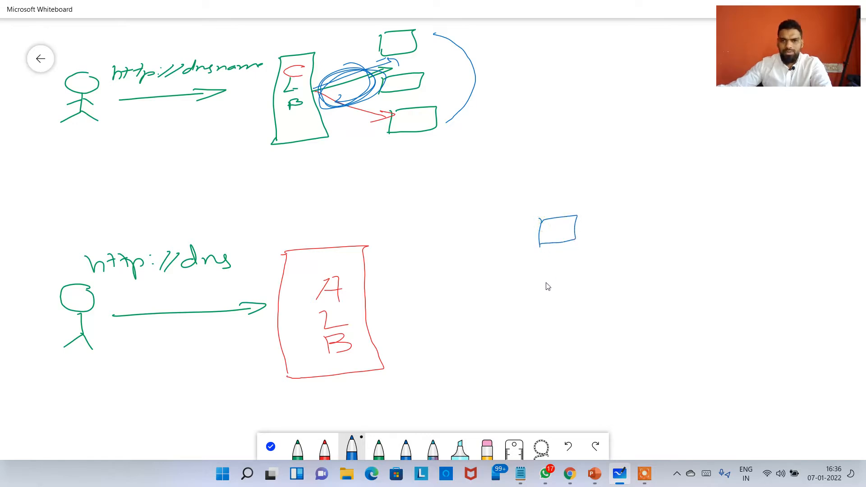
mouse_move(546, 285)
left_mouse_down()
mouse_move(550, 307)
mouse_move(592, 277)
mouse_move(590, 307)
mouse_move(553, 311)
left_mouse_up()
mouse_move(560, 356)
left_mouse_down()
mouse_move(561, 382)
mouse_move(603, 351)
mouse_move(578, 382)
left_mouse_up()
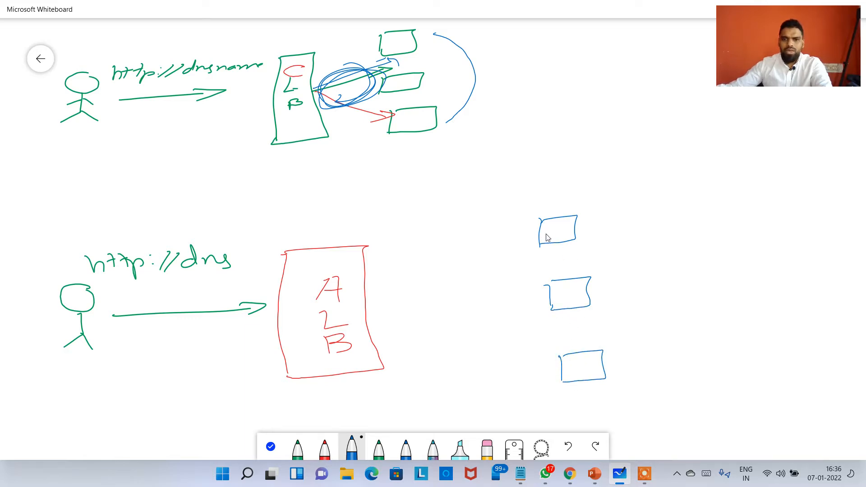
left_click_drag(562, 227, 559, 238)
mouse_move(566, 292)
left_mouse_down()
mouse_move(567, 302)
mouse_move(593, 299)
left_mouse_up()
left_click_drag(590, 365, 583, 371)
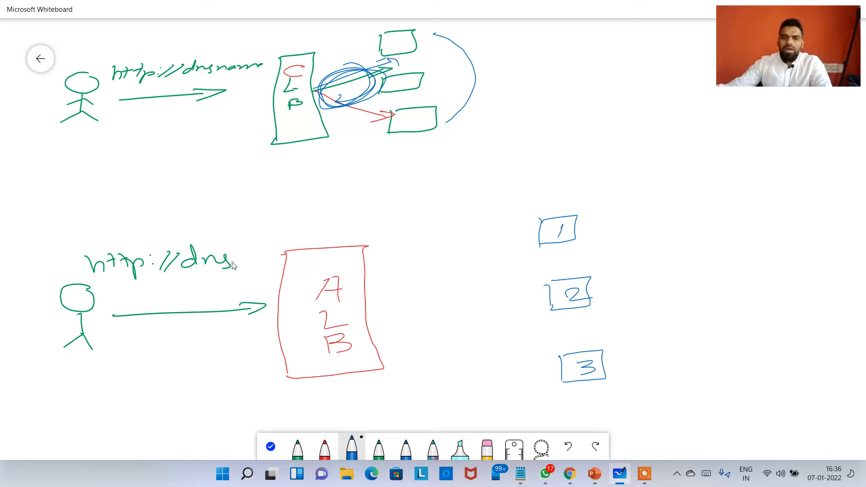
Step: Frame server boxes 1 and 2 with a thin green rectangle and write "Target Group" above it
left_click(378, 451)
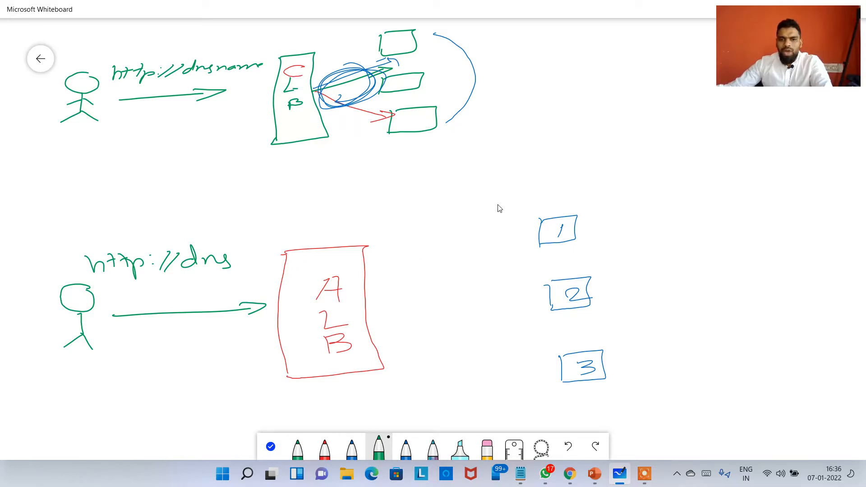
mouse_move(502, 238)
left_mouse_down()
mouse_move(503, 302)
mouse_move(623, 318)
mouse_move(649, 283)
mouse_move(648, 191)
mouse_move(504, 196)
left_mouse_up()
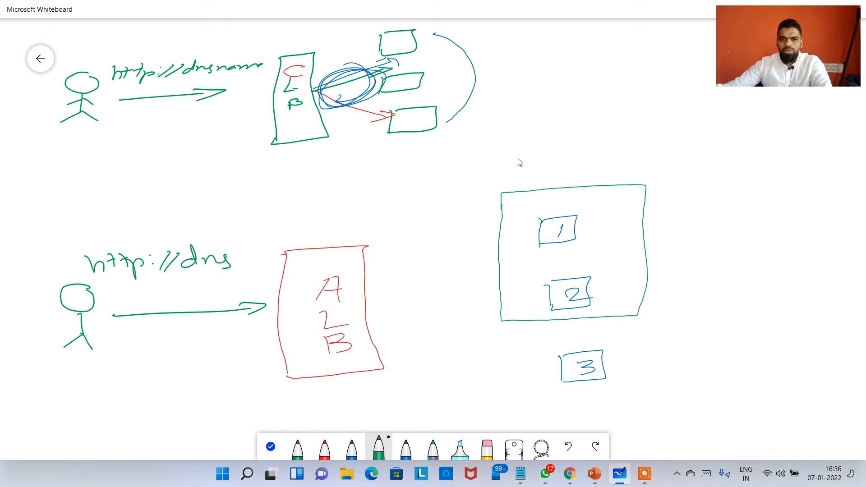
mouse_move(517, 156)
left_mouse_down()
mouse_move(516, 172)
mouse_move(539, 154)
mouse_move(539, 170)
mouse_move(559, 163)
mouse_move(563, 177)
mouse_move(612, 158)
left_mouse_up()
mouse_move(651, 154)
left_mouse_down()
mouse_move(634, 171)
mouse_move(697, 168)
mouse_move(712, 178)
mouse_move(736, 164)
left_mouse_up()
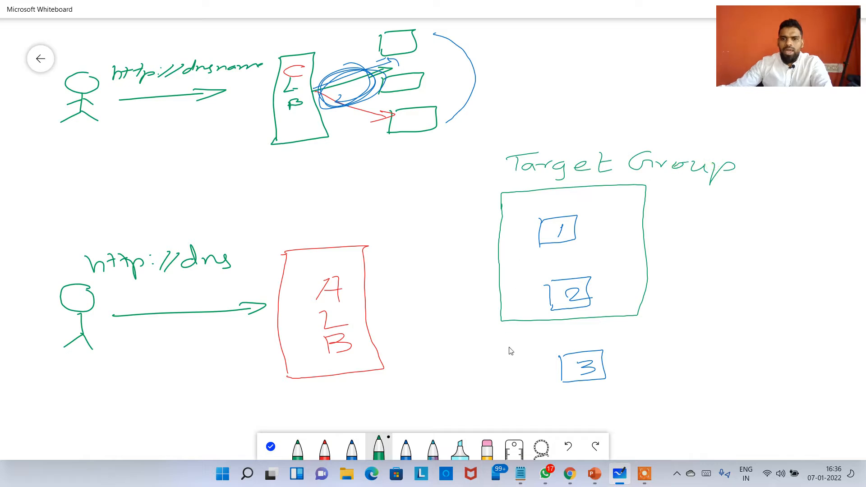
Step: Frame server box 3 with a green rectangle labelled "Target Group", and append "1" to the upper group's label
mouse_move(513, 347)
left_mouse_down()
mouse_move(652, 338)
mouse_move(629, 391)
mouse_move(505, 400)
left_mouse_up()
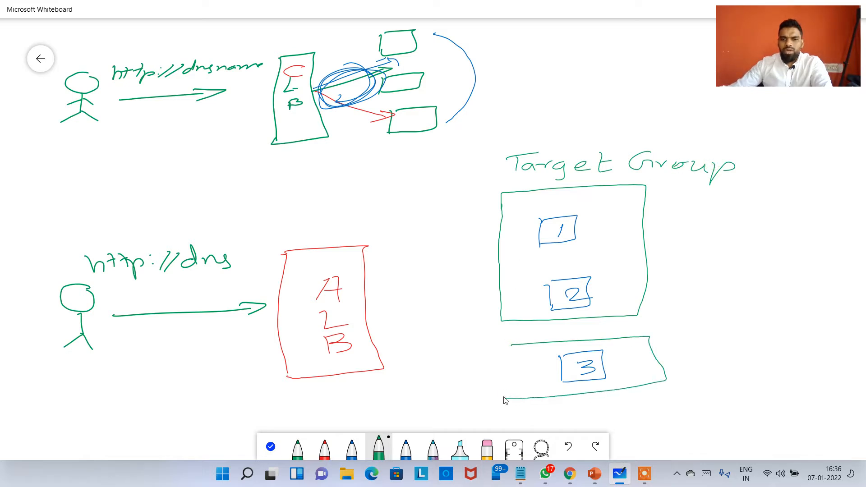
mouse_move(670, 346)
left_mouse_down()
mouse_move(675, 362)
mouse_move(705, 341)
mouse_move(705, 356)
mouse_move(727, 361)
mouse_move(828, 354)
mouse_move(836, 364)
mouse_move(851, 354)
left_mouse_up()
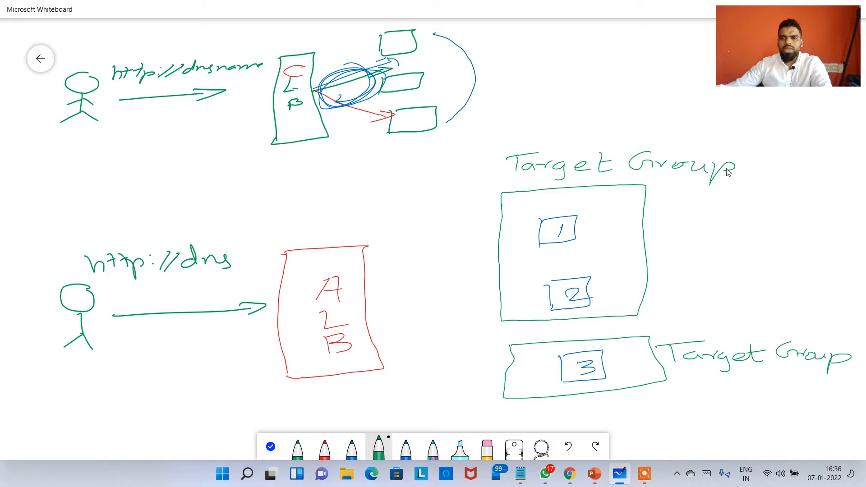
mouse_move(742, 159)
left_mouse_down()
mouse_move(752, 154)
mouse_move(749, 172)
mouse_move(763, 171)
left_mouse_up()
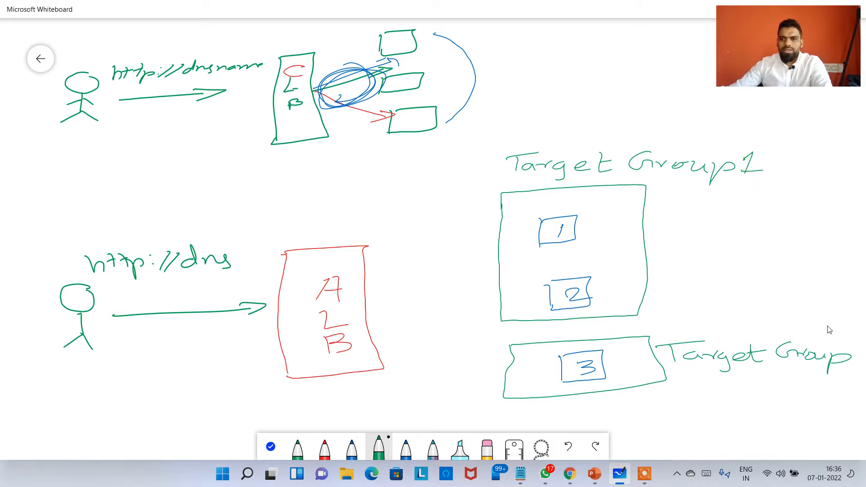
Step: Append "2" to the lower Target Group label and draw blue arrows from the ALB box to both target groups
left_click_drag(854, 350, 842, 369)
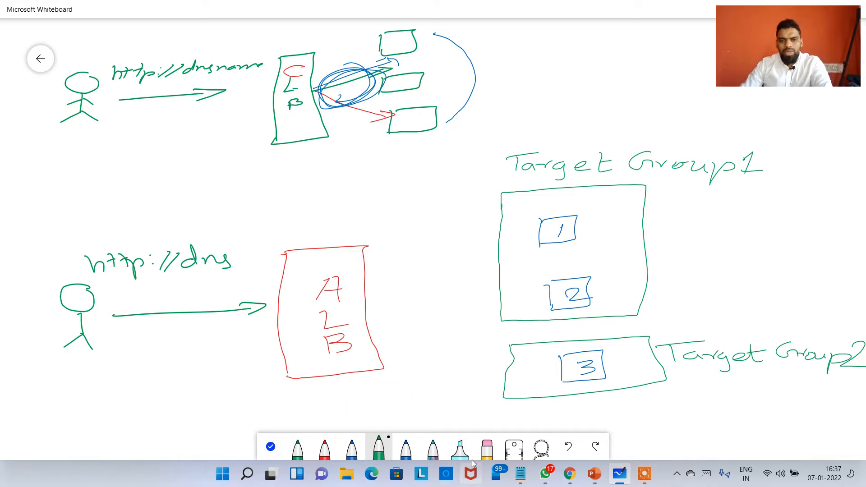
left_click(406, 449)
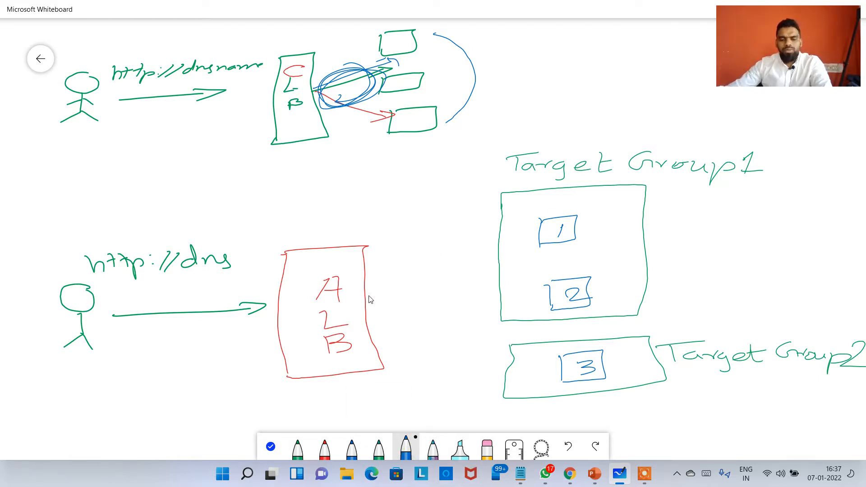
mouse_move(384, 297)
left_mouse_down()
mouse_move(499, 260)
mouse_move(492, 269)
left_mouse_up()
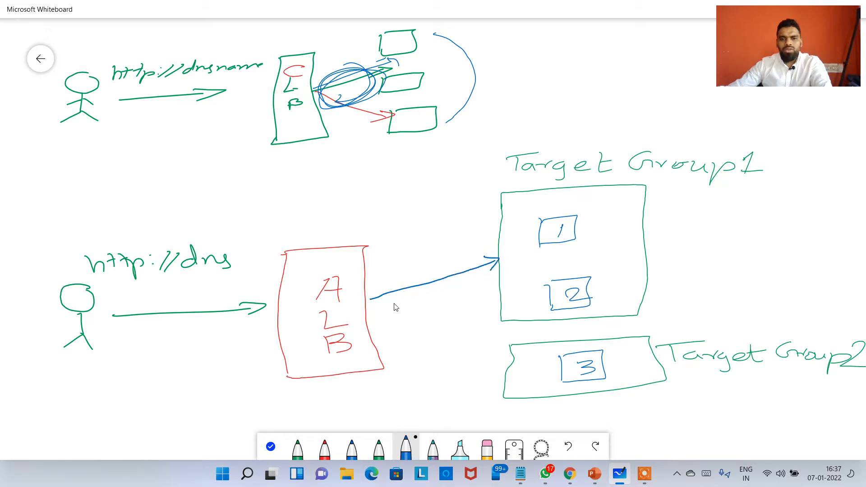
mouse_move(373, 310)
left_mouse_down()
mouse_move(502, 361)
mouse_move(479, 372)
left_mouse_up()
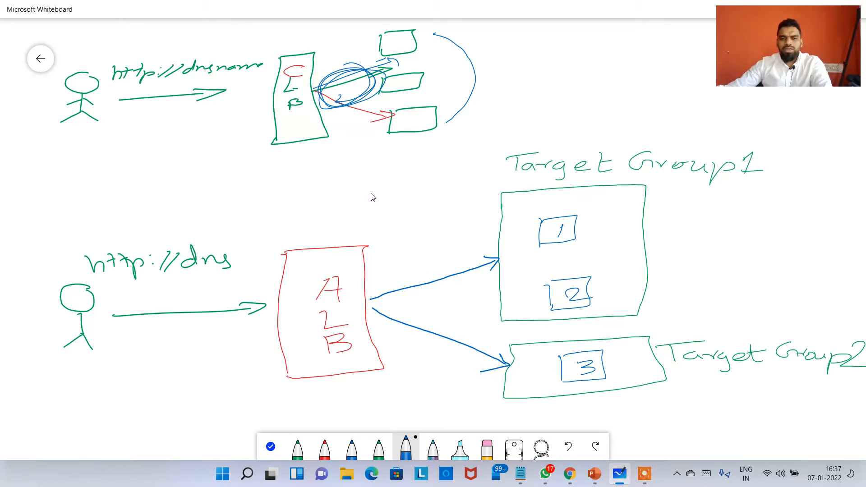
Step: Write a double-underlined "Rules" heading in blue above the ALB arrows, with "If/else condition" beneath it
left_click_drag(372, 194, 436, 205)
left_click_drag(370, 211, 458, 205)
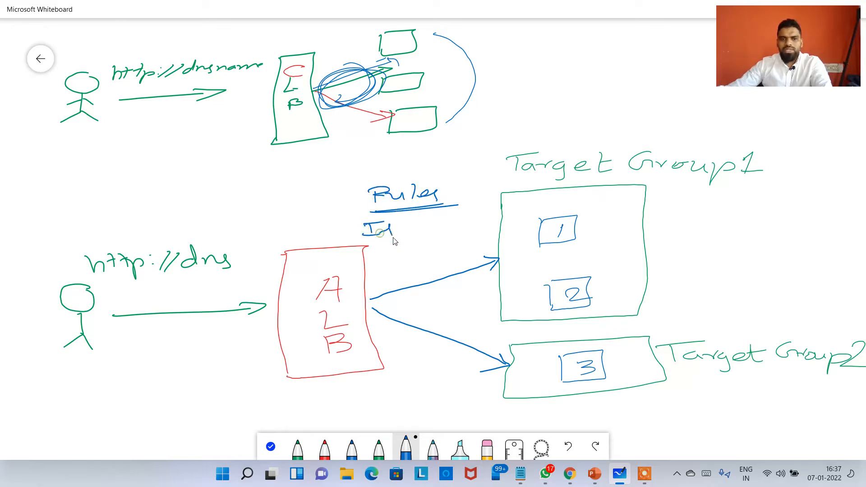
left_click_drag(416, 240, 454, 235)
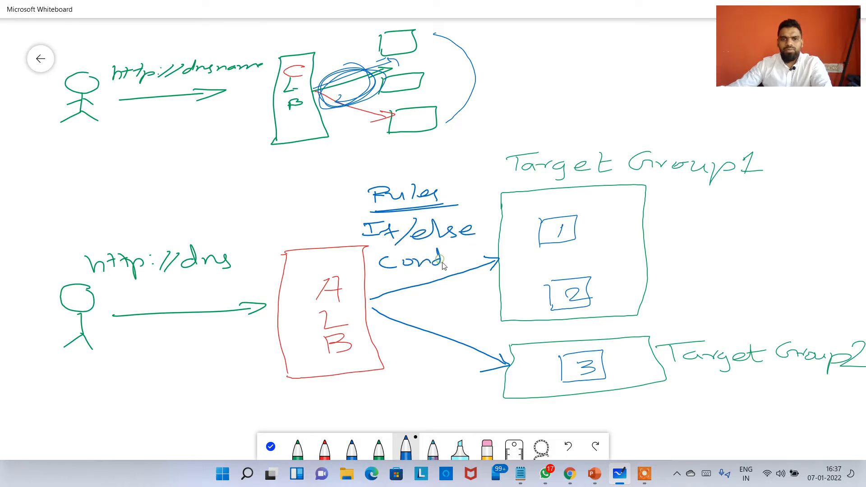
left_click_drag(478, 252, 496, 251)
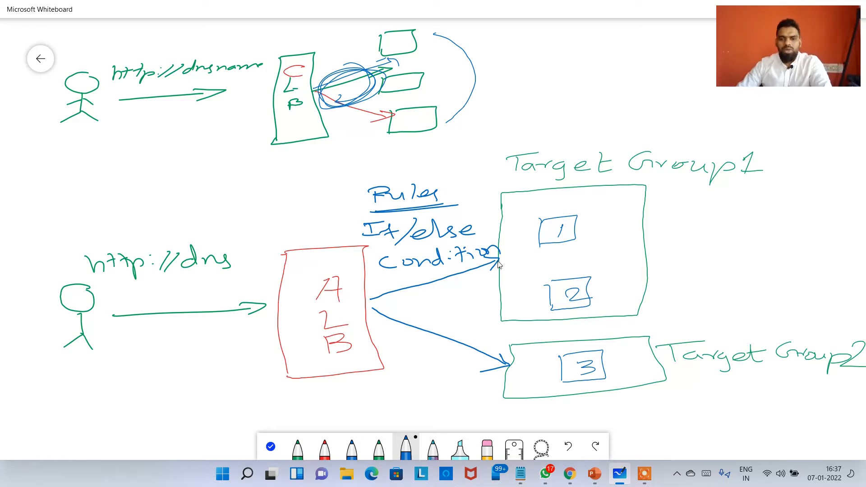
Step: Draw two galaxy-coloured lines, one beside the first diagram's blue arc and one beside the Target Group 1 frame
left_click(432, 451)
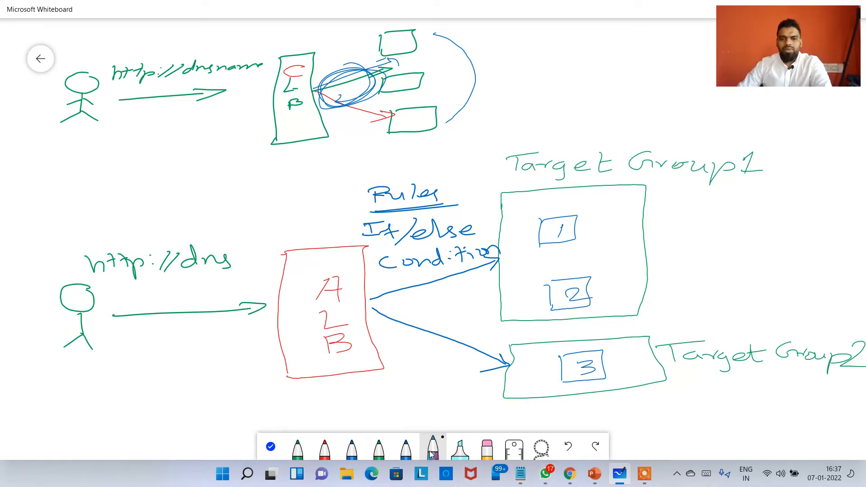
left_click(433, 451)
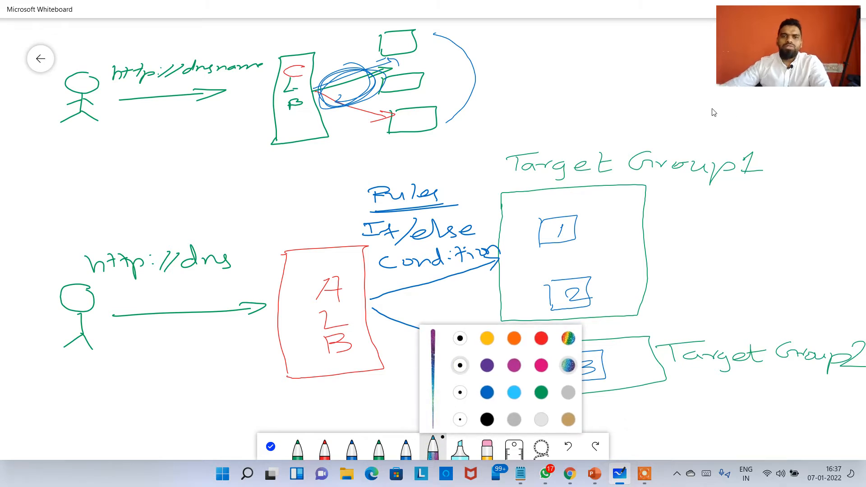
left_click_drag(494, 70, 576, 58)
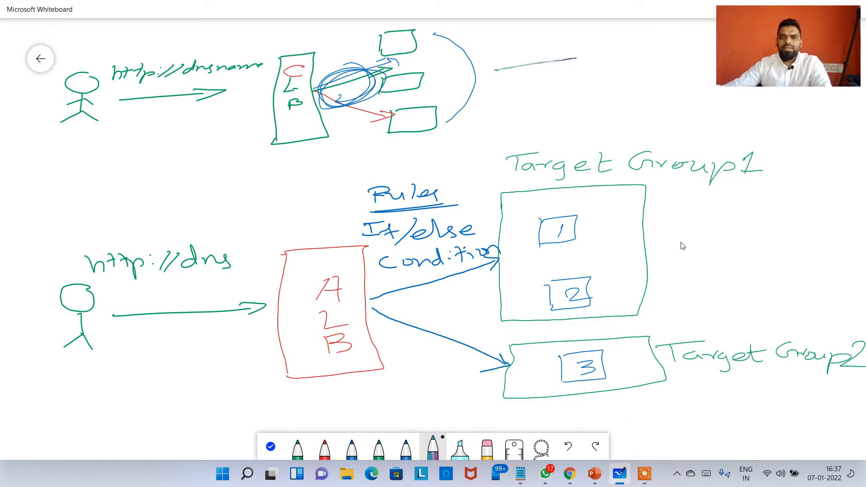
left_click_drag(683, 245, 801, 241)
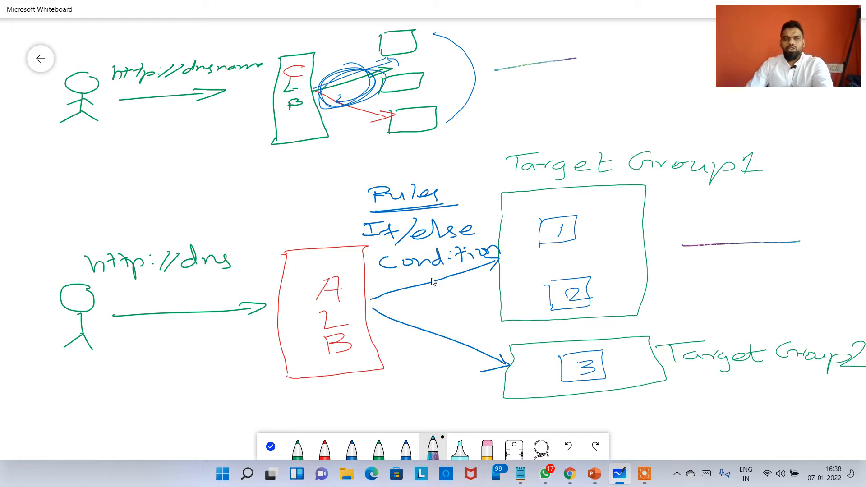
left_click_drag(748, 67, 753, 105)
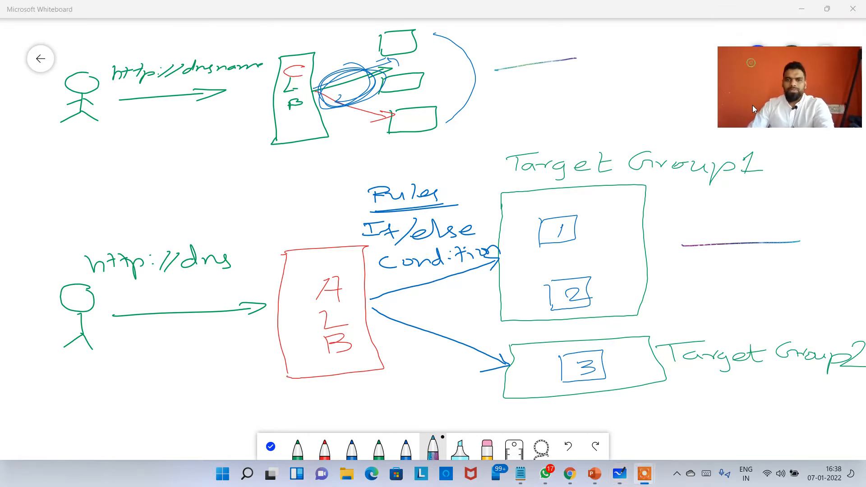
left_click(726, 26)
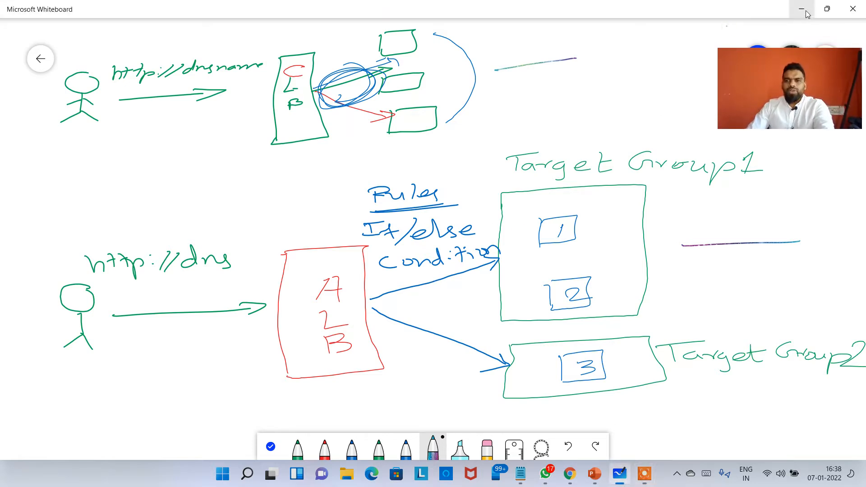
left_click(645, 473)
left_click(679, 419)
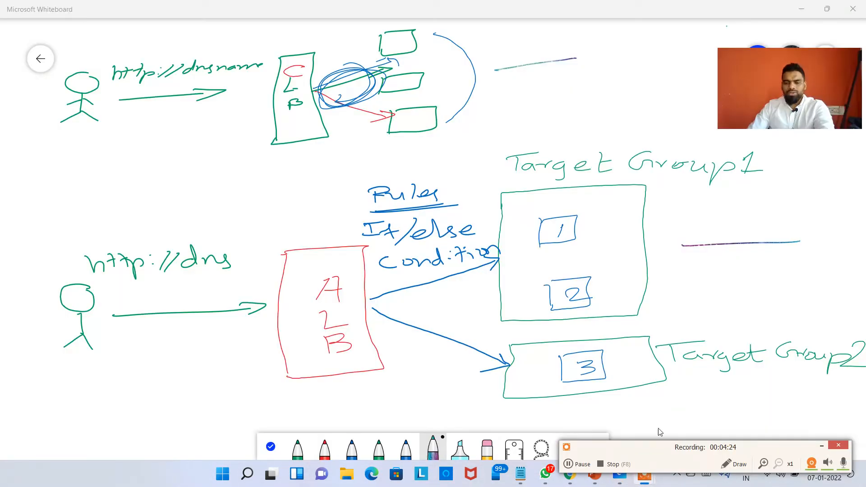
left_click(802, 9)
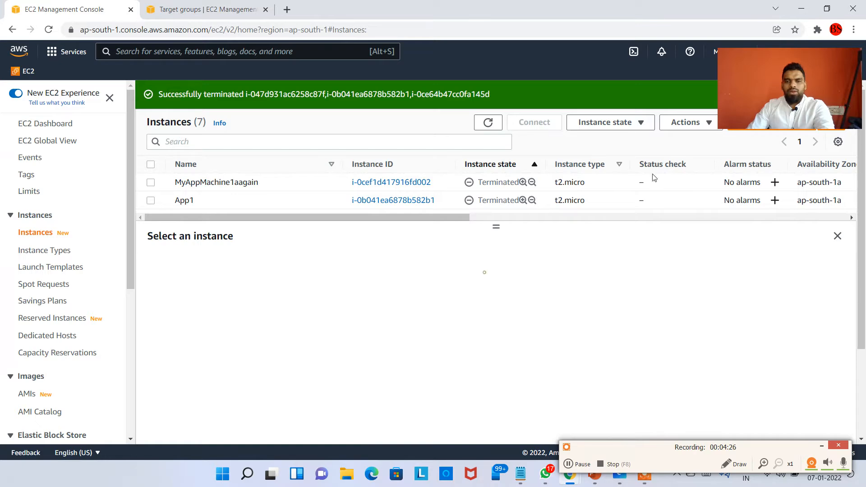
mouse_move(618, 482)
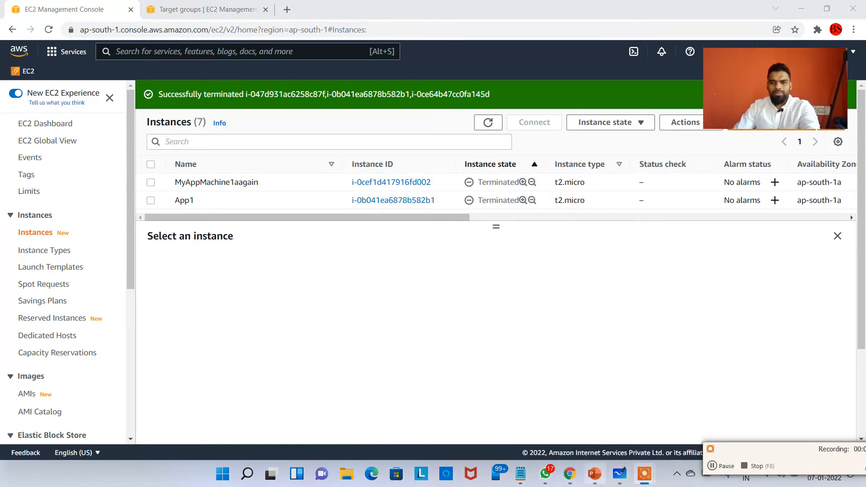
left_click(620, 473)
Step: Write "MyApp1" in green on a blank canvas area beyond the diagrams and frame it with a rectangle
scroll(442, 276, "down", 3)
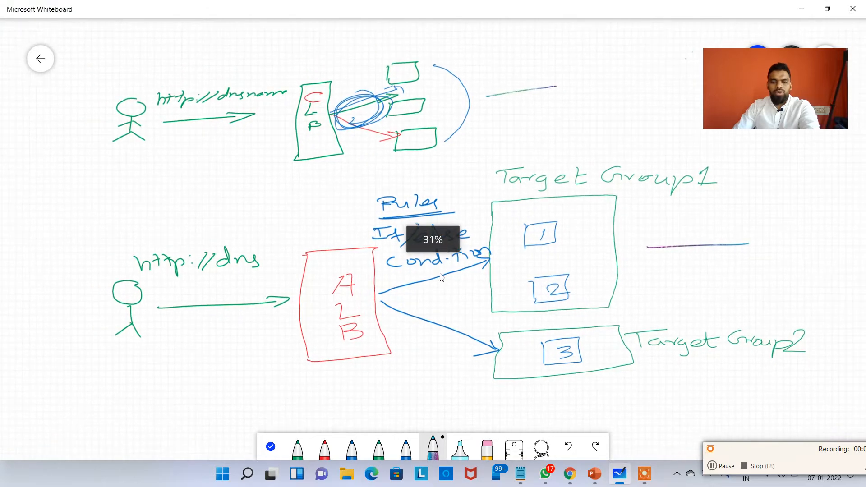
scroll(442, 276, "down", 3)
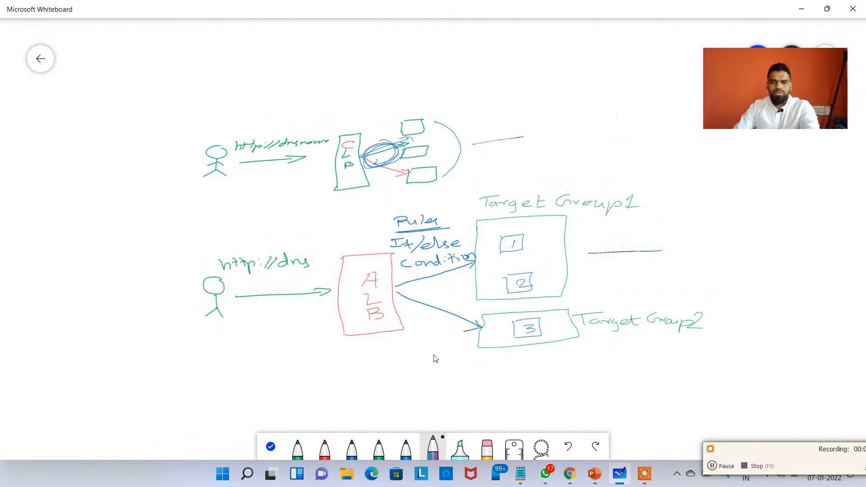
left_click(271, 447)
mouse_move(402, 386)
left_mouse_down()
mouse_move(350, 345)
mouse_move(122, 242)
left_mouse_up()
left_click_drag(333, 287, 175, 423)
left_click_drag(314, 244, 265, 287)
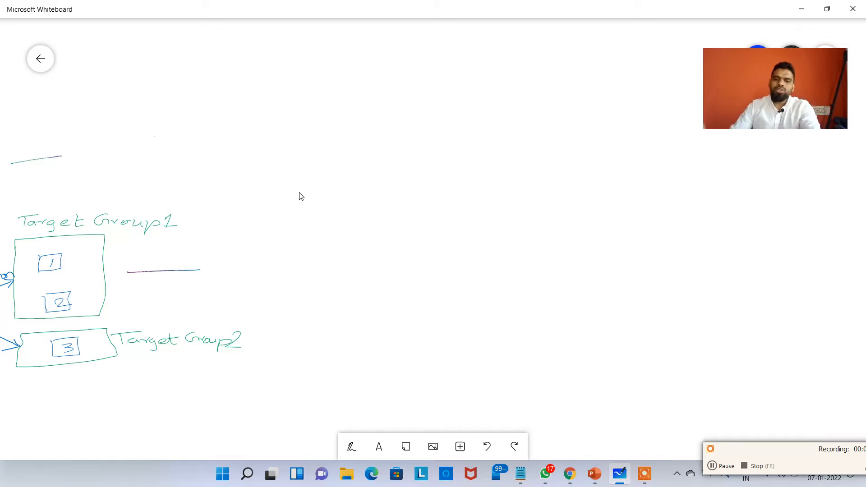
left_click(351, 446)
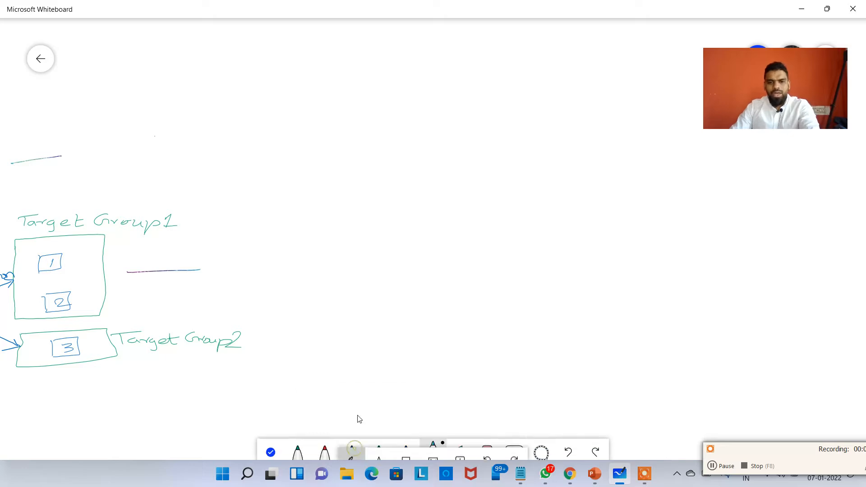
left_click(302, 451)
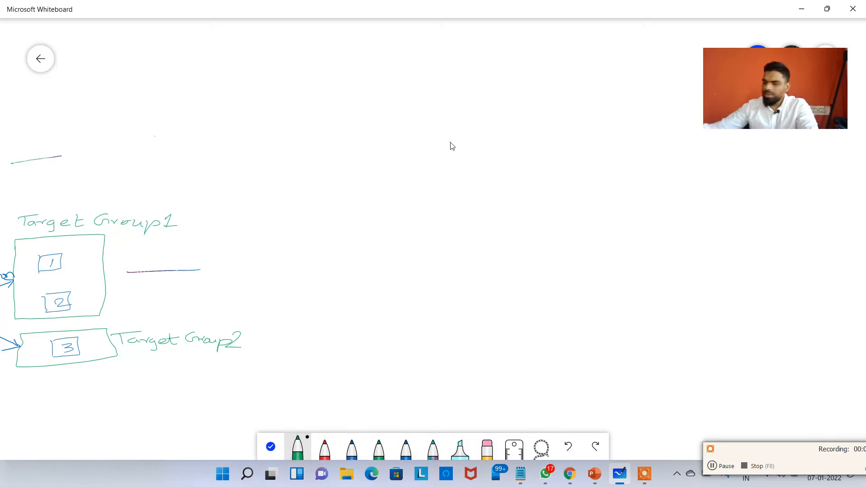
left_click(271, 446)
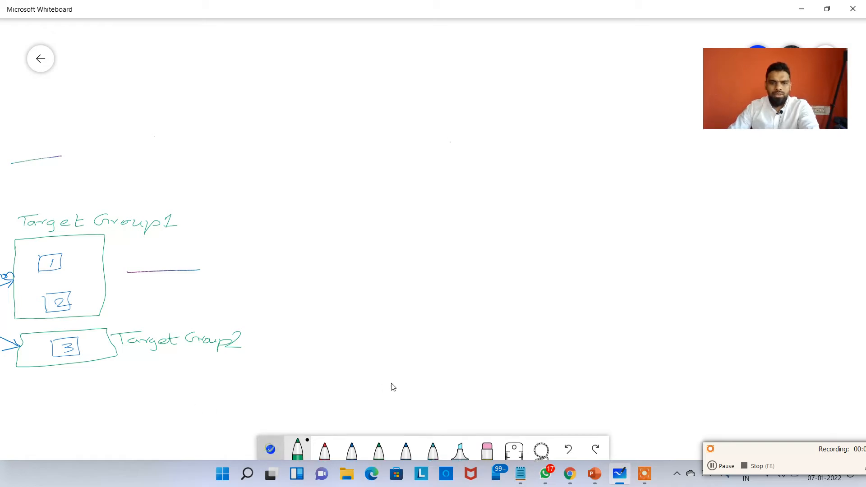
left_click_drag(405, 331, 123, 348)
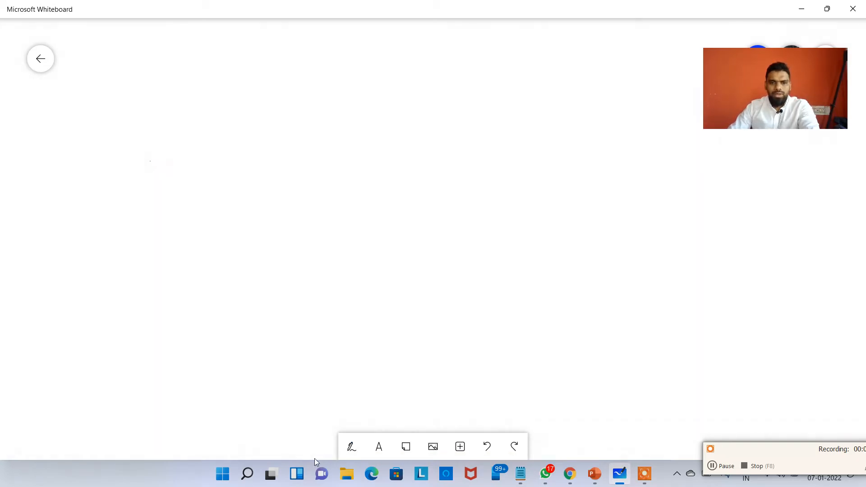
left_click(350, 450)
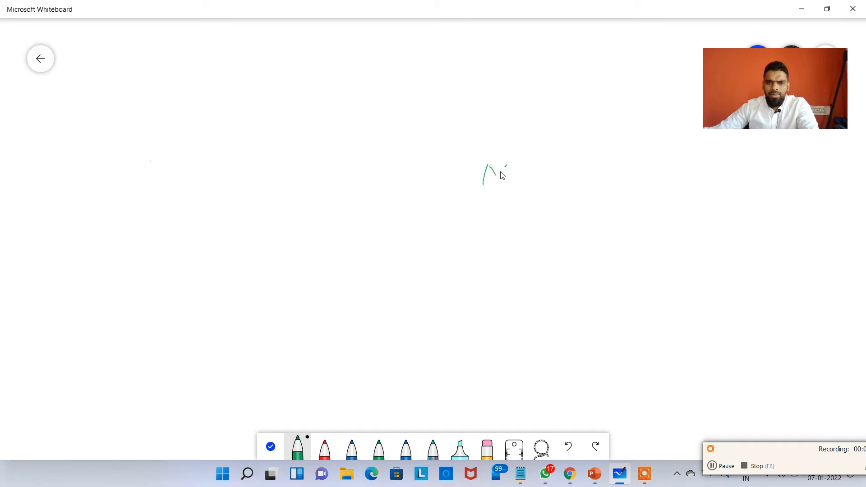
left_click_drag(518, 188, 541, 166)
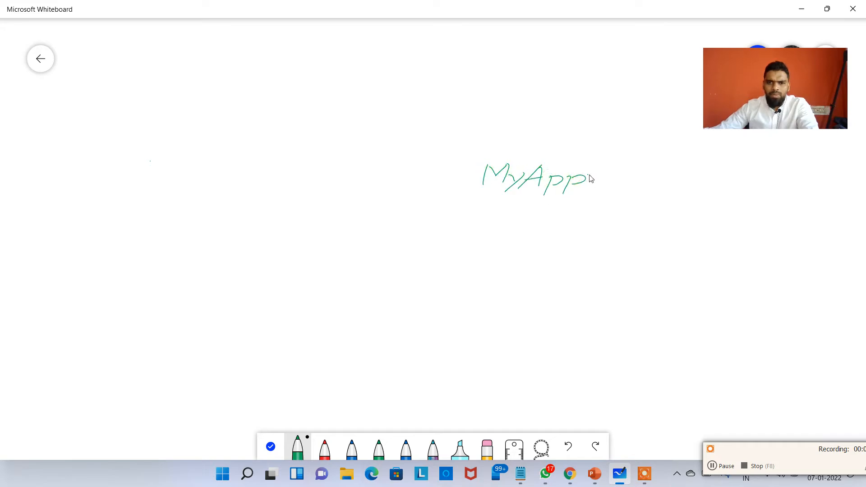
mouse_move(468, 163)
left_mouse_down()
mouse_move(612, 155)
mouse_move(610, 193)
mouse_move(478, 204)
left_mouse_up()
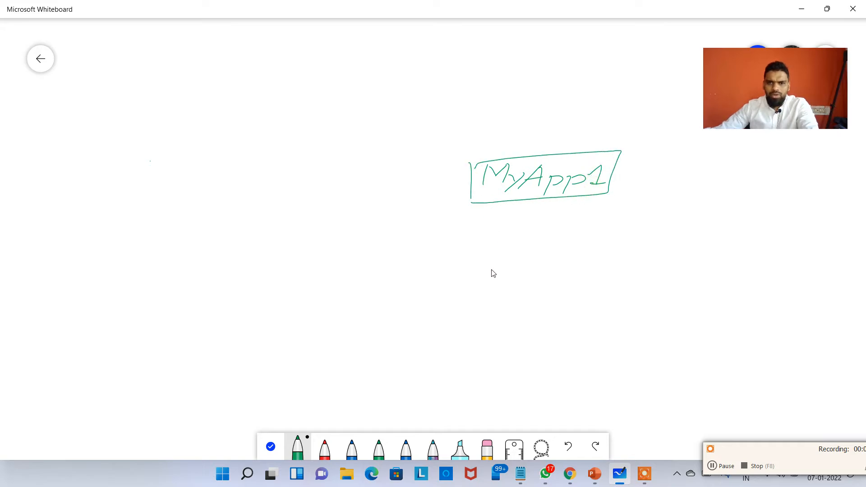
Step: Add green framed boxes labelled "MyApp2" and "MyApp3" stacked below the MyApp1 box
left_click_drag(496, 266, 497, 290)
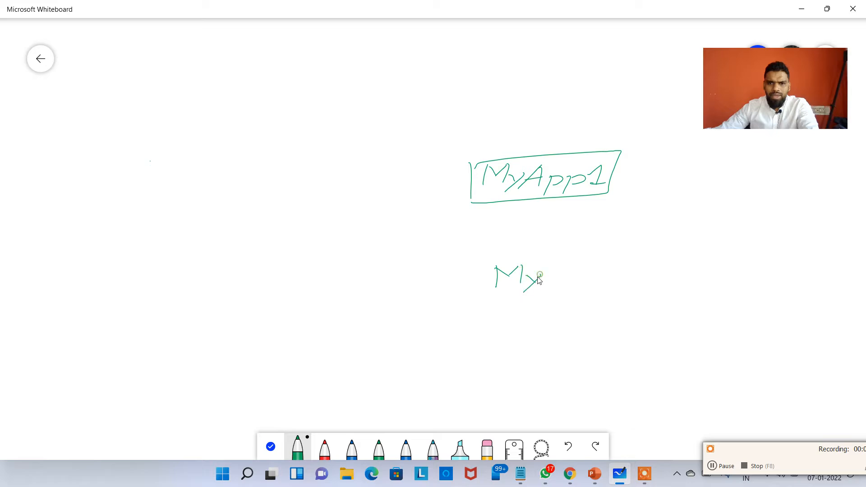
mouse_move(567, 277)
left_mouse_down()
mouse_move(572, 300)
mouse_move(604, 274)
mouse_move(630, 280)
left_mouse_up()
mouse_move(480, 269)
left_mouse_down()
mouse_move(609, 261)
mouse_move(547, 303)
left_mouse_up()
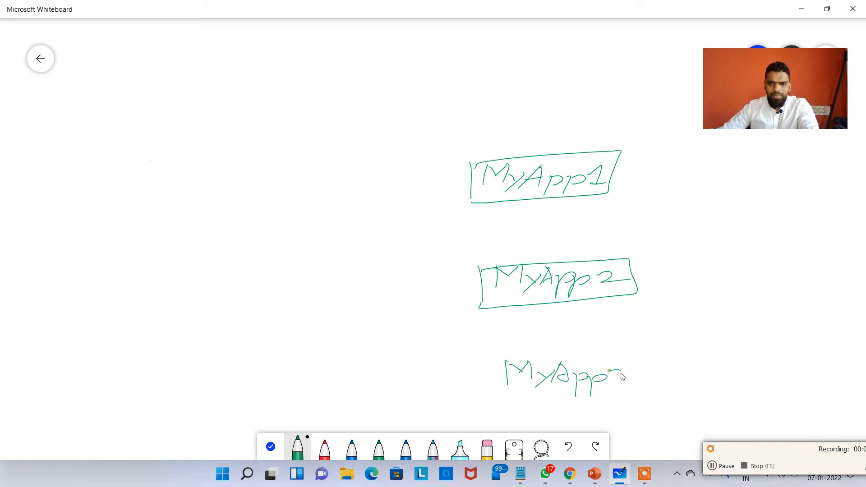
mouse_move(489, 361)
left_mouse_down()
mouse_move(658, 354)
mouse_move(609, 395)
mouse_move(494, 402)
left_mouse_up()
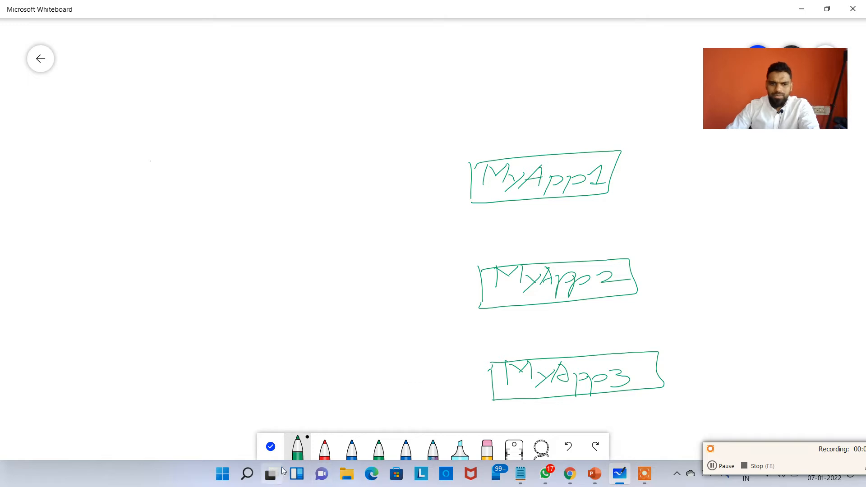
Step: Label MyApp1 "ap-south-1a" and MyApp2 "ap-south-1b" in red above their boxes, each with a short leader line
left_click(324, 449)
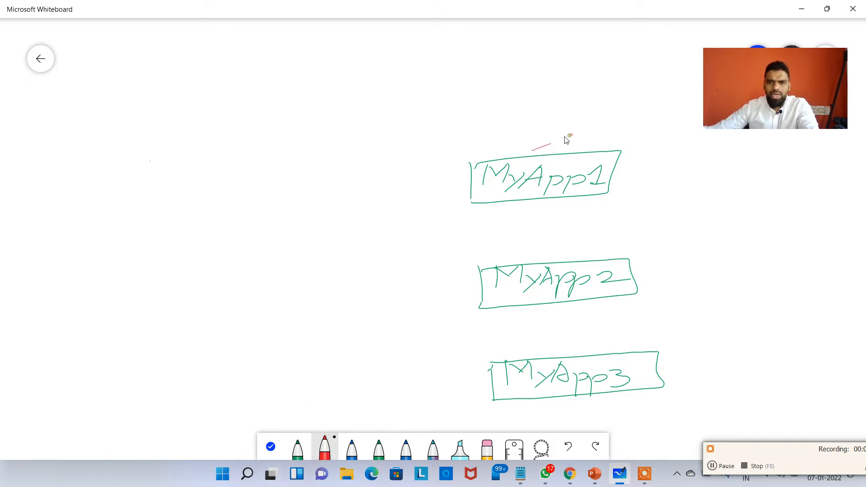
left_click_drag(565, 137, 581, 140)
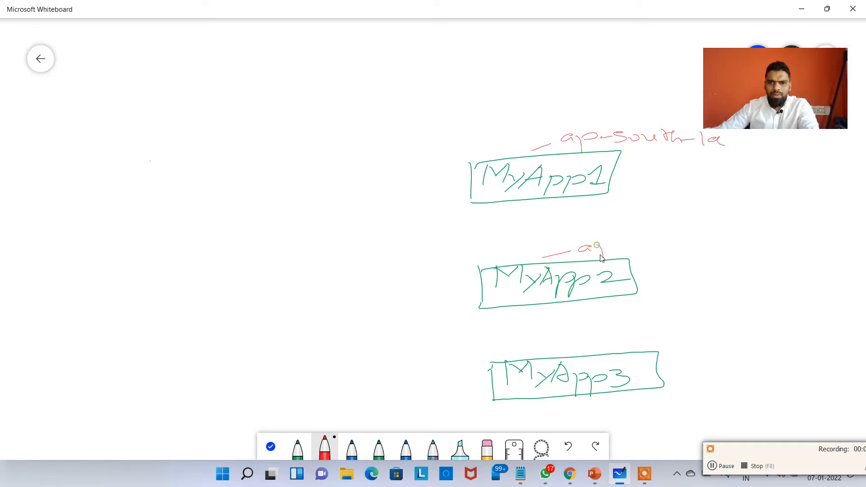
left_click_drag(601, 255, 627, 250)
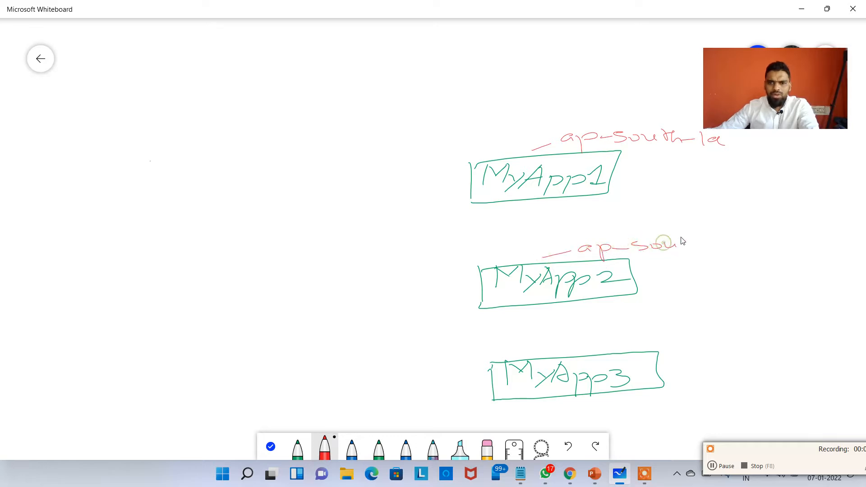
left_click_drag(681, 238, 688, 244)
left_click_drag(740, 233, 760, 238)
Step: Write "ap-south-1c" in red with a short leader line above the MyApp3 box
left_click_drag(564, 349, 677, 342)
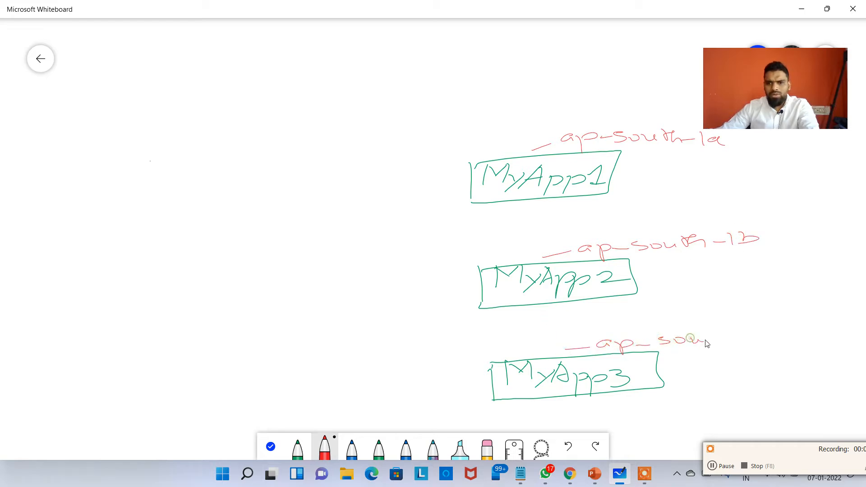
left_click_drag(769, 337, 783, 339)
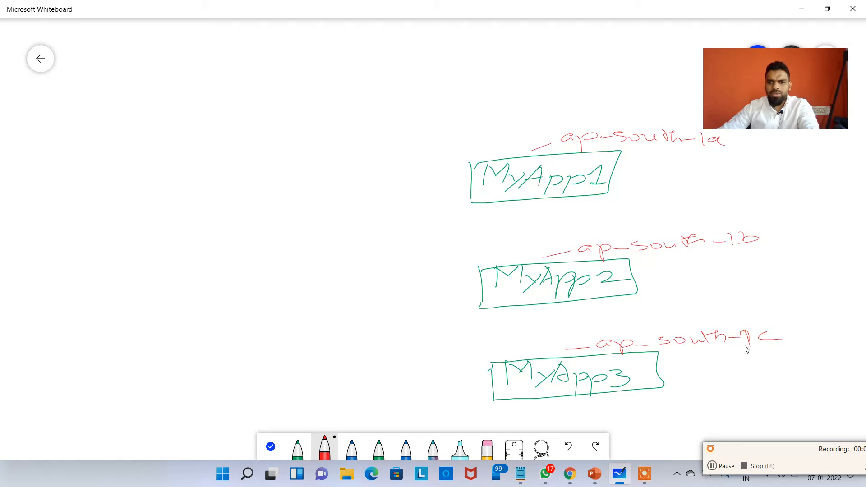
left_click_drag(744, 346, 752, 345)
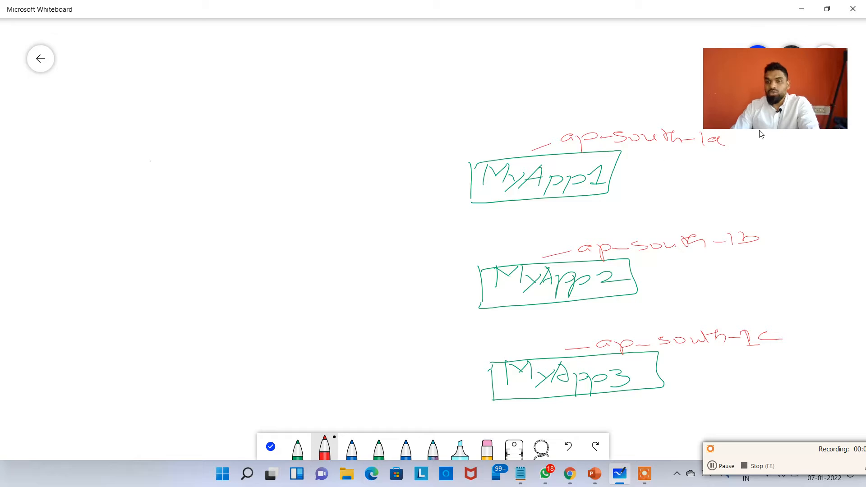
Step: Write "MyApp1 + MyApp2 + MyApp3" in the multicolour pen on the blank canvas above the three app boxes
left_click_drag(763, 103, 776, 97)
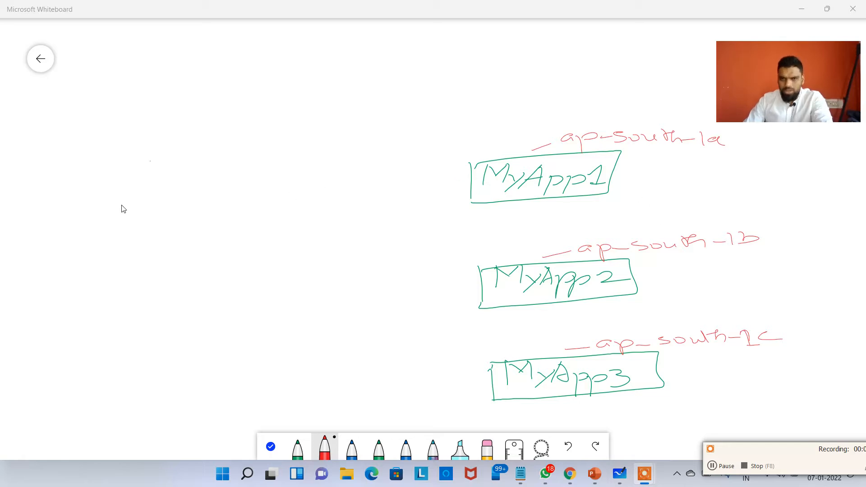
left_click(440, 451)
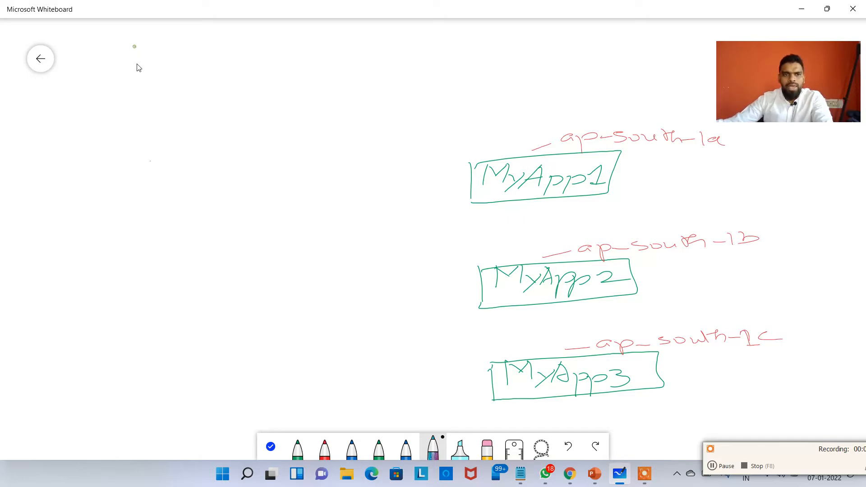
mouse_move(137, 64)
left_mouse_down()
mouse_move(137, 51)
mouse_move(150, 46)
mouse_move(154, 82)
left_mouse_up()
left_click_drag(181, 64, 186, 59)
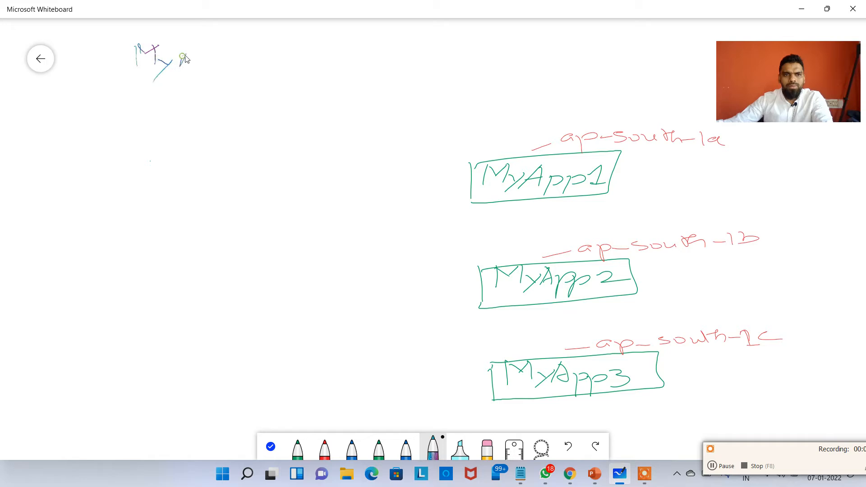
left_click_drag(236, 70, 245, 69)
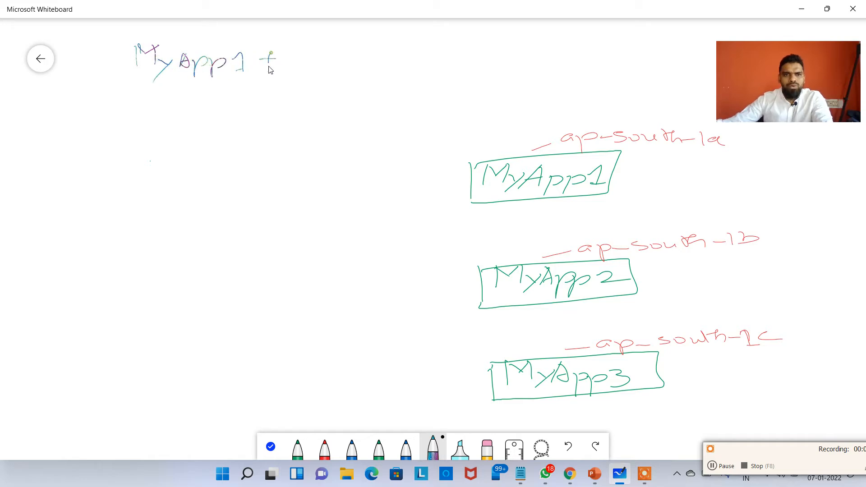
left_click_drag(294, 65, 301, 63)
left_click_drag(303, 60, 322, 61)
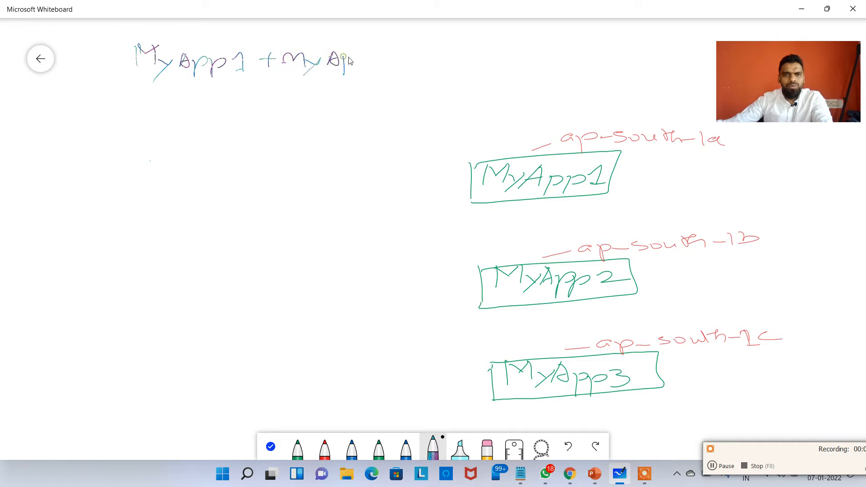
left_click_drag(403, 61, 435, 53)
mouse_move(418, 48)
left_mouse_down()
mouse_move(423, 58)
mouse_move(486, 50)
mouse_move(554, 61)
left_mouse_up()
Step: Frame the "MyApp1 + MyApp2 + MyApp3" line and add an arrow from it to a box labelled "S.G"
mouse_move(167, 86)
left_mouse_down()
mouse_move(588, 67)
mouse_move(341, 39)
mouse_move(120, 37)
left_mouse_up()
left_click_drag(128, 85, 221, 84)
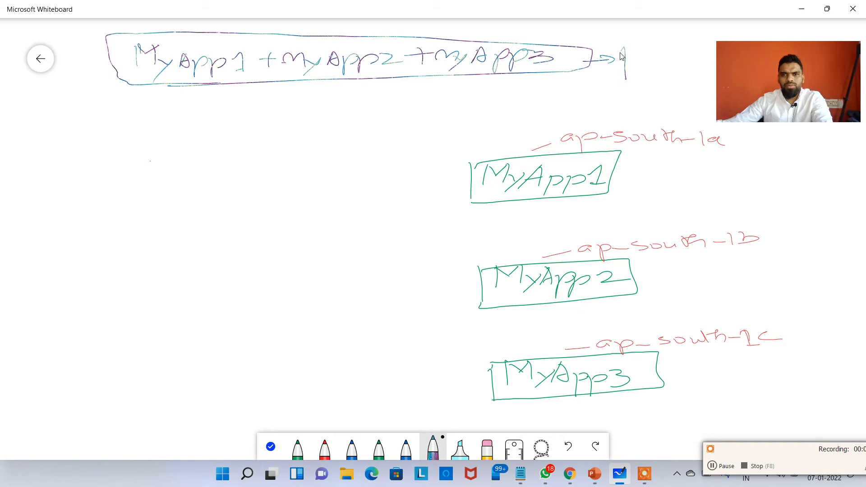
mouse_move(623, 48)
left_mouse_down()
mouse_move(693, 67)
mouse_move(632, 77)
mouse_move(663, 69)
left_mouse_up()
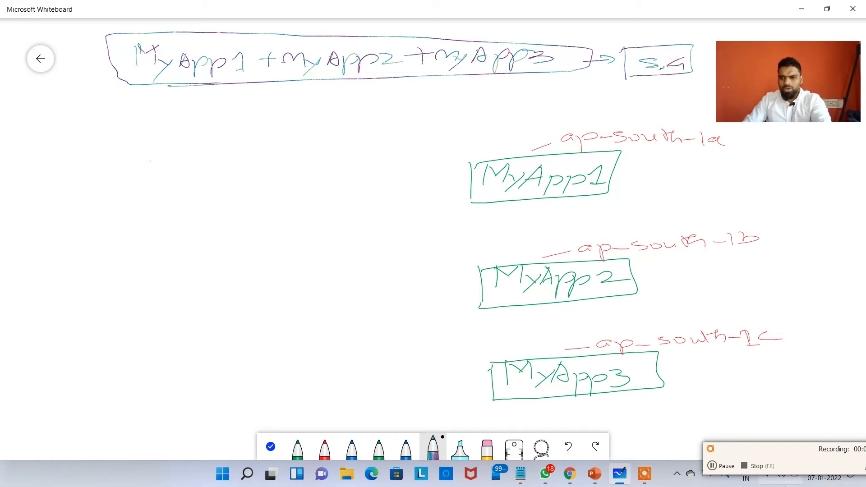
Step: Switch to the EC2 console in Chrome and start a new instance launch with a free-tier Amazon Linux 2 AMI
mouse_move(570, 474)
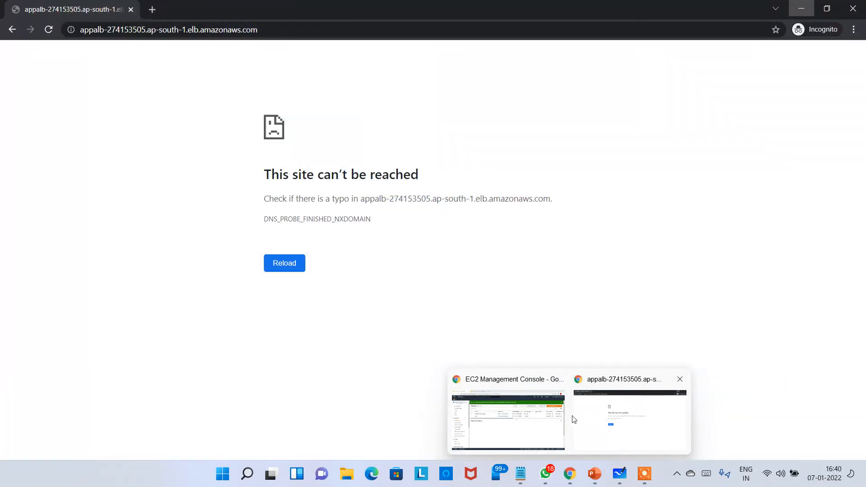
left_click(554, 417)
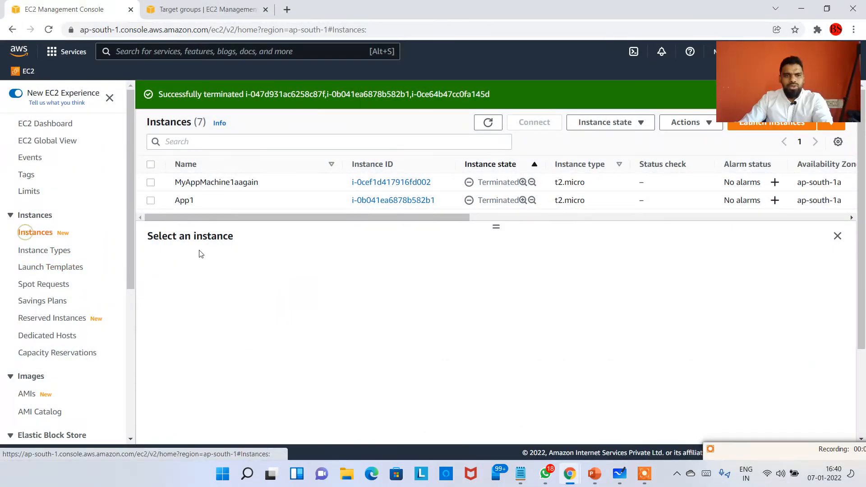
left_click(772, 126)
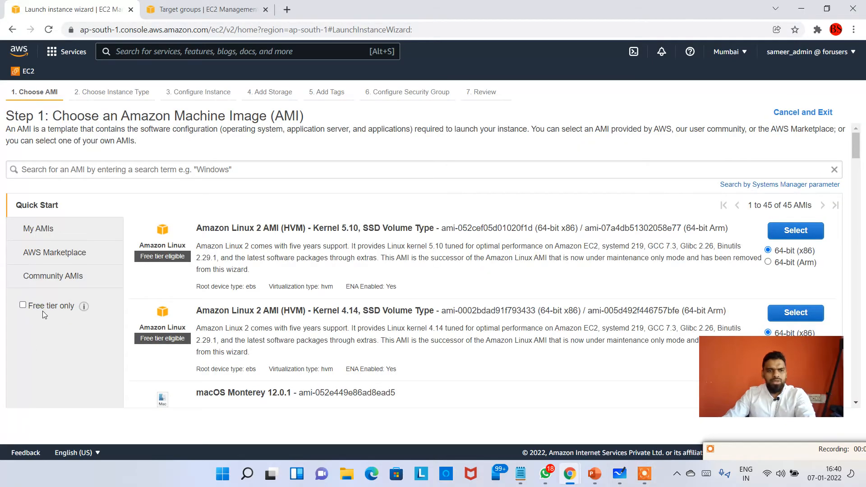
left_click(23, 306)
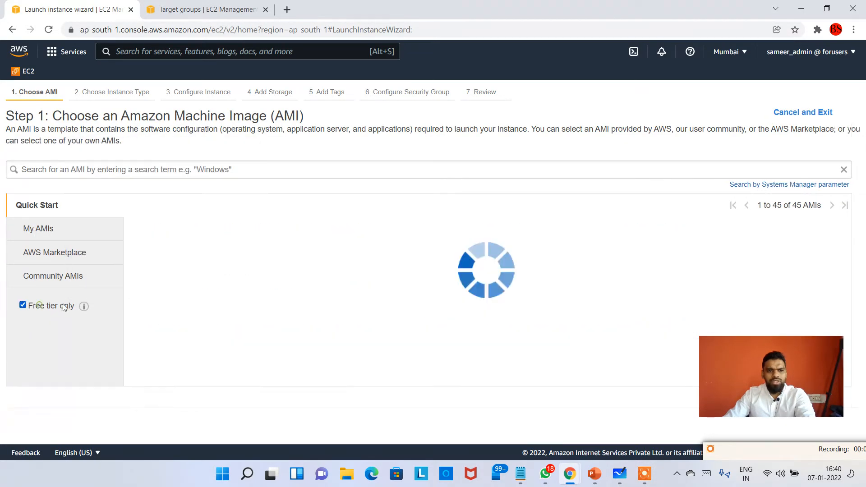
left_click(796, 231)
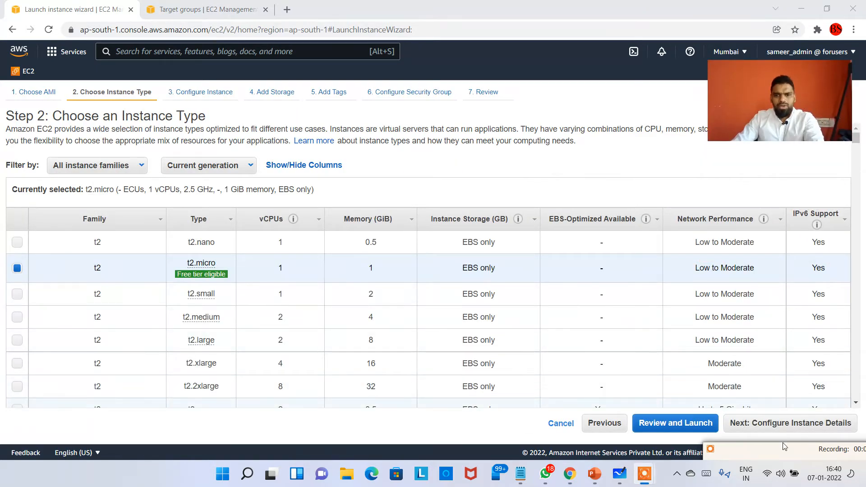
Step: Accept the t2.micro instance type and set the subnet to the default one in ap-south-1a
left_click(772, 425)
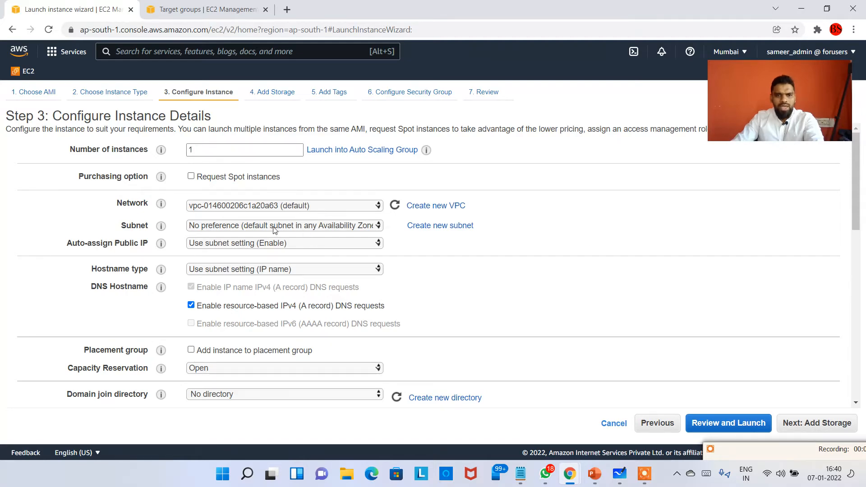
mouse_move(161, 243)
left_click(239, 226)
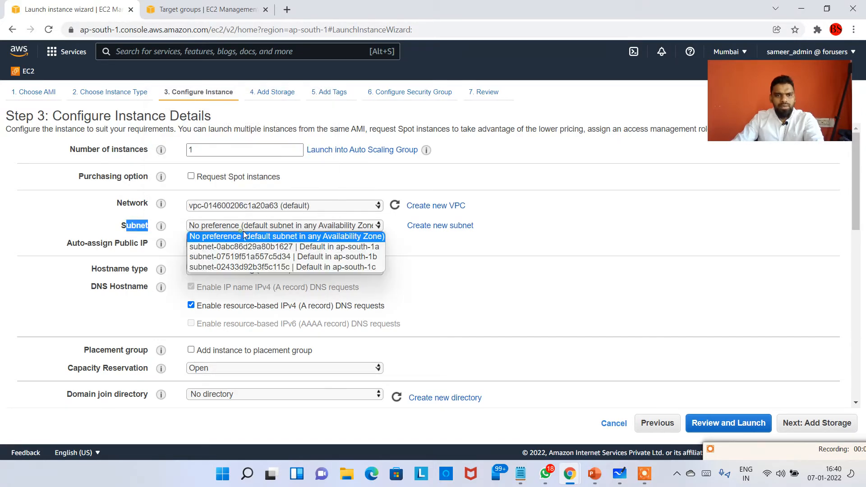
left_click(351, 252)
scroll(518, 270, "down", 6)
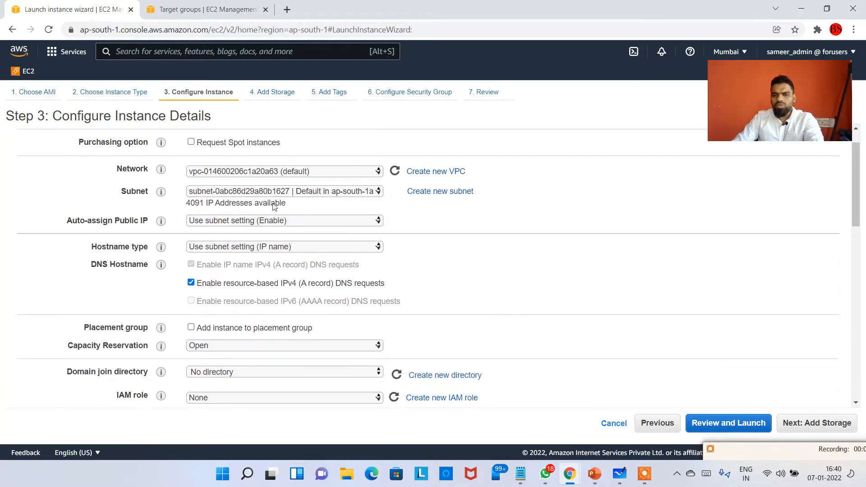
scroll(289, 345, "down", 1)
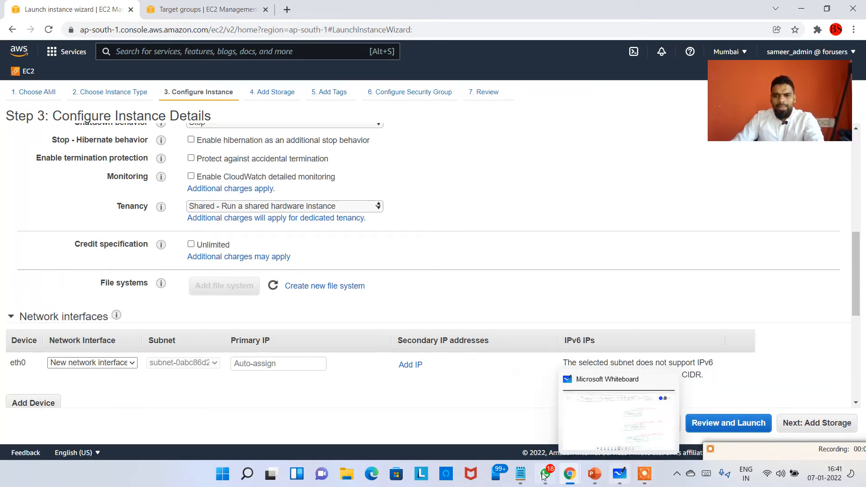
Step: Bring up the untitled Notepad file with the security group notes and close it without saving
left_click(520, 474)
left_click(388, 273)
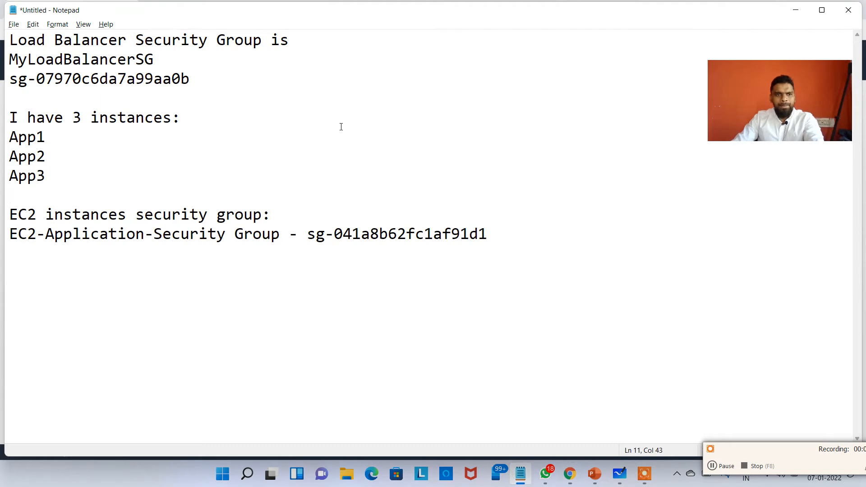
left_click_drag(495, 15, 482, 80)
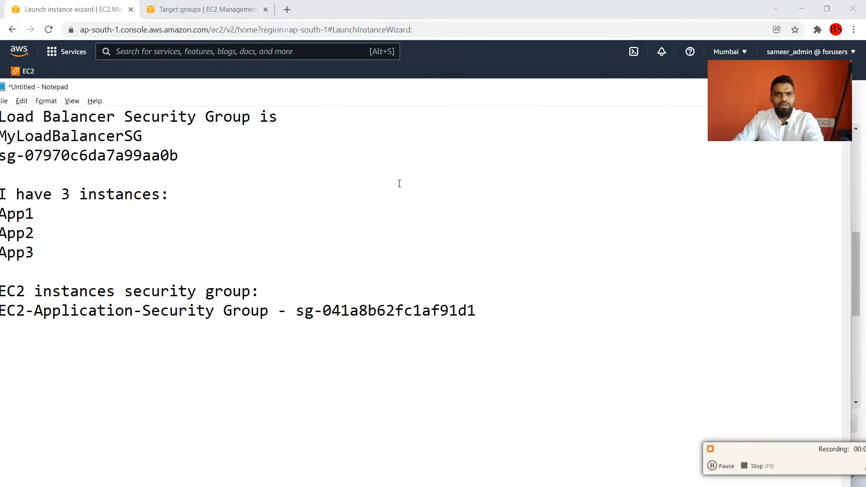
left_click_drag(423, 88, 481, 154)
left_click(690, 145)
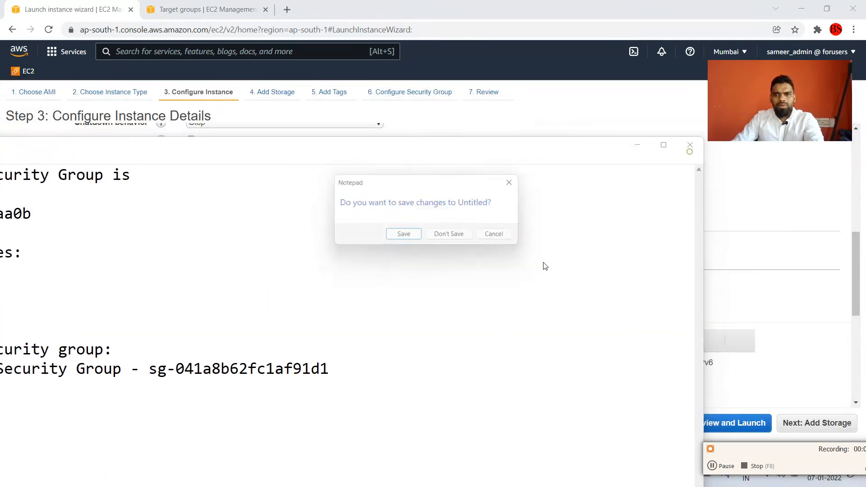
left_click(448, 238)
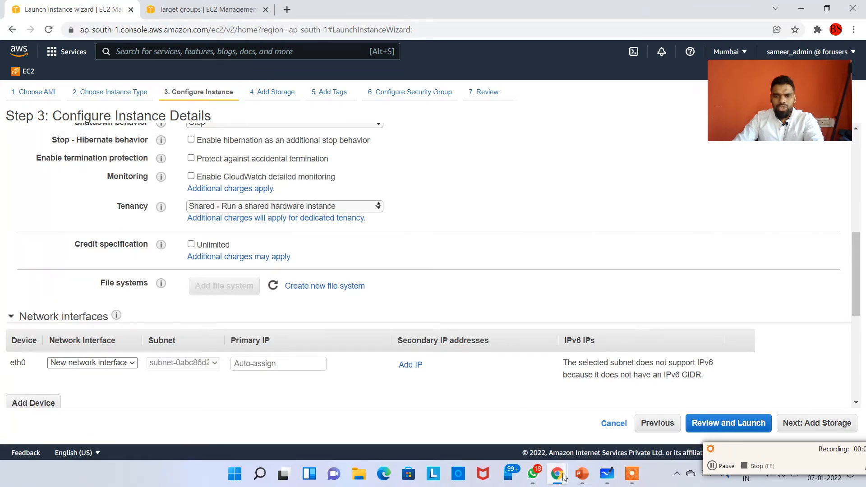
Step: Open the recent file ec2-user-data.sh in Notepad and copy its whole script into a new document
key("super")
type("not")
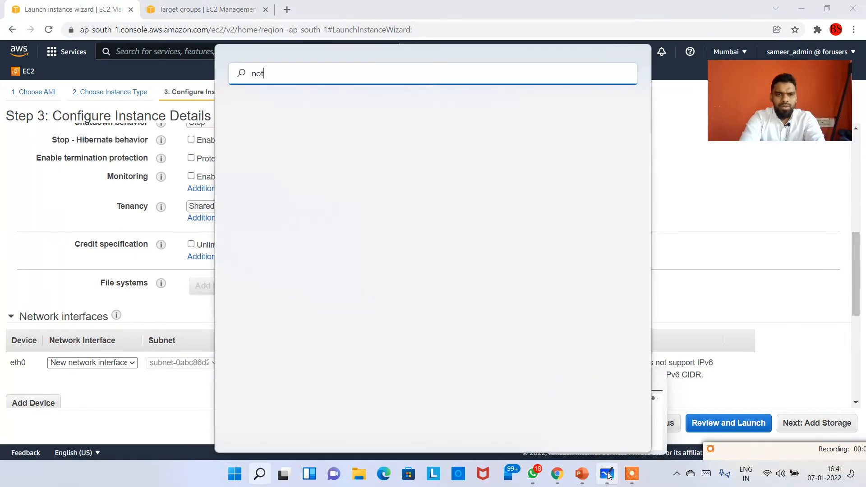
type("ep")
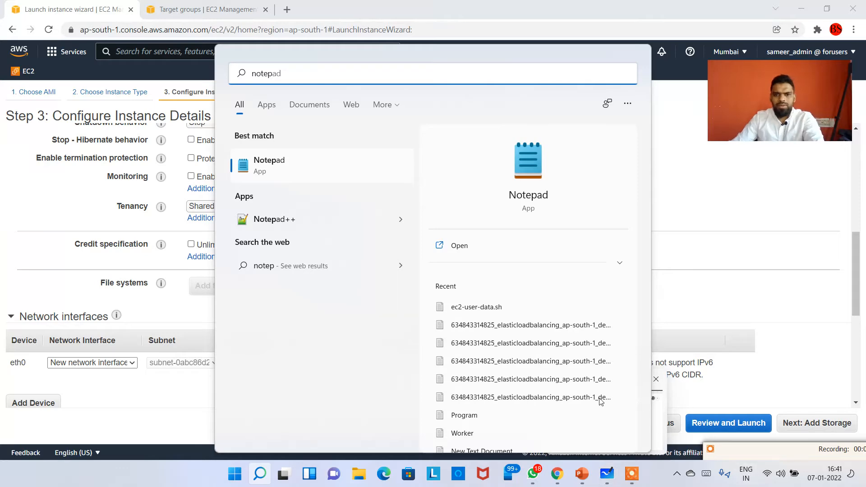
left_click(492, 308)
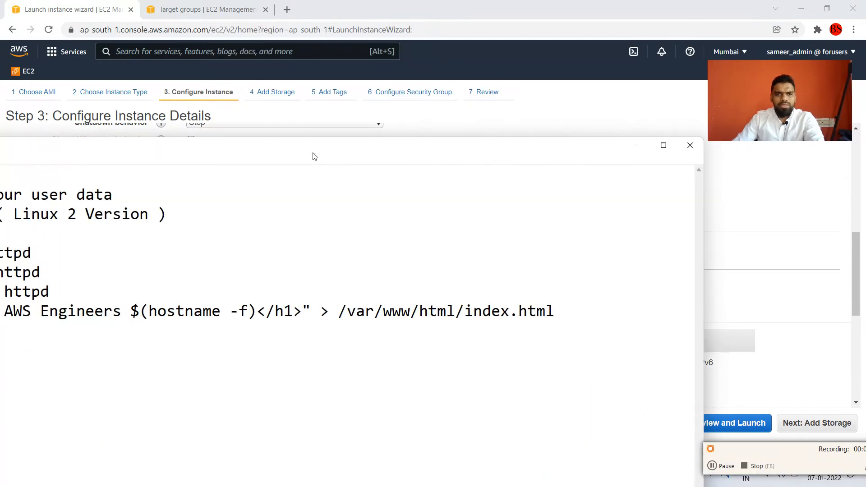
key("ctrl+a")
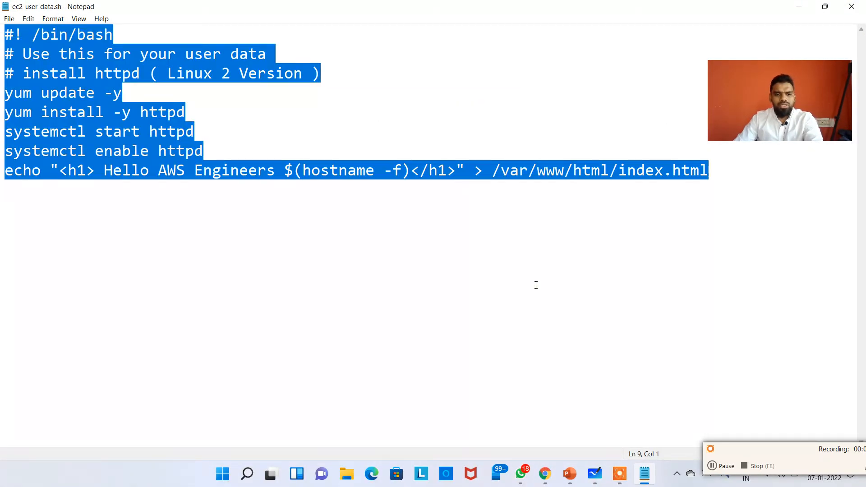
key("ctrl+c")
key("ctrl+n")
key("ctrl+v")
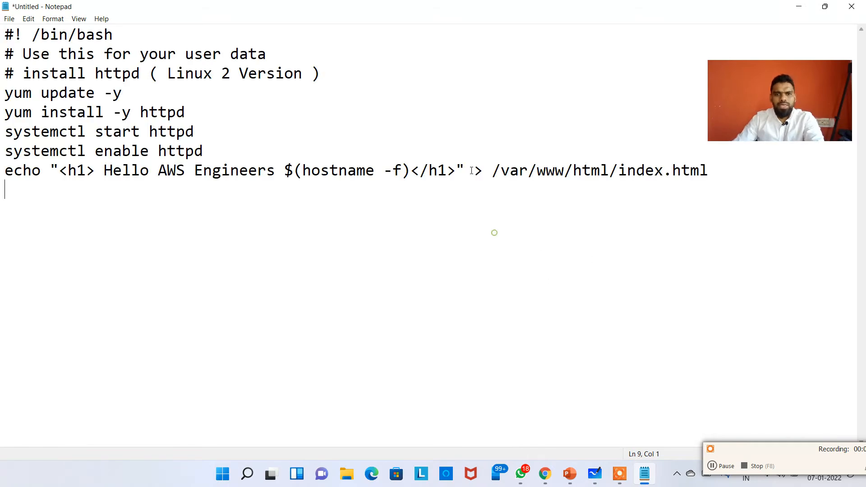
Step: Change the echo line's heading text to "Hello this is the web server 1 from ap-south-1a"
left_click_drag(457, 167, 85, 170)
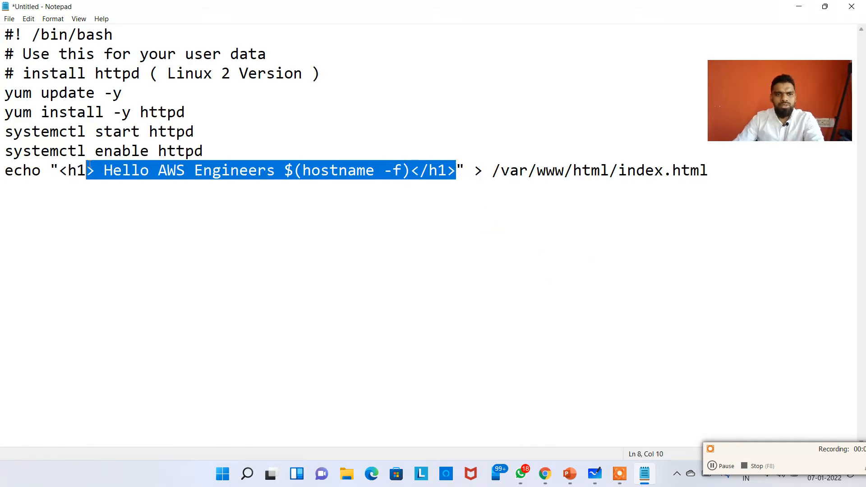
left_click(326, 189)
left_click_drag(407, 170, 103, 170)
type("Hello ")
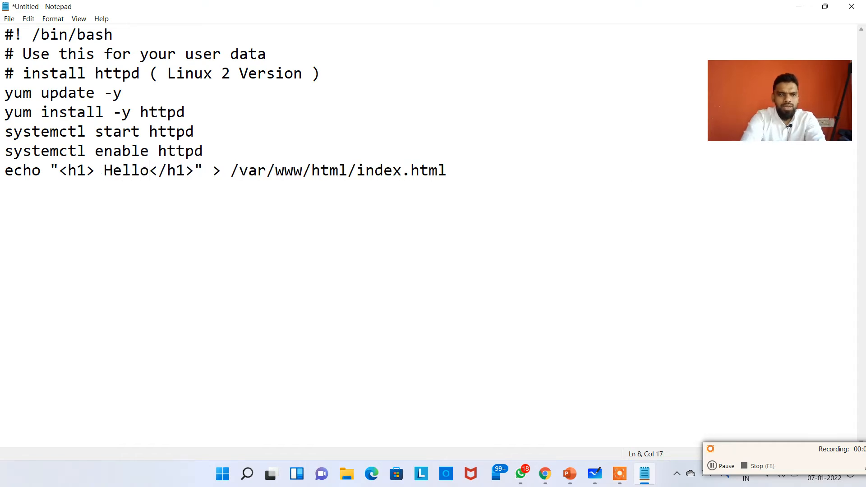
type(" this is the webs")
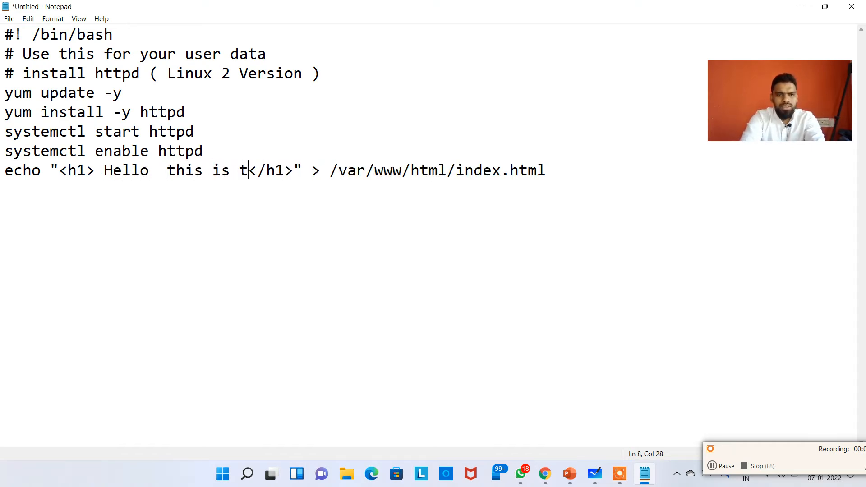
key("BackSpace")
type("server ")
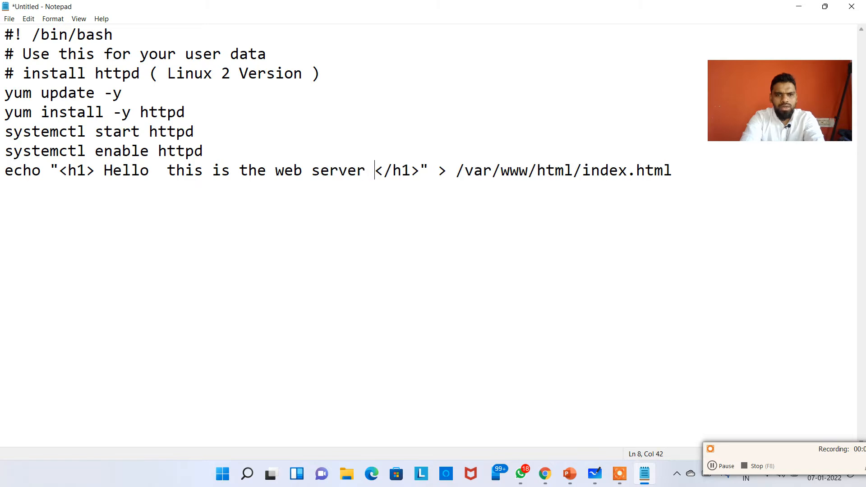
type("1 from ap-s")
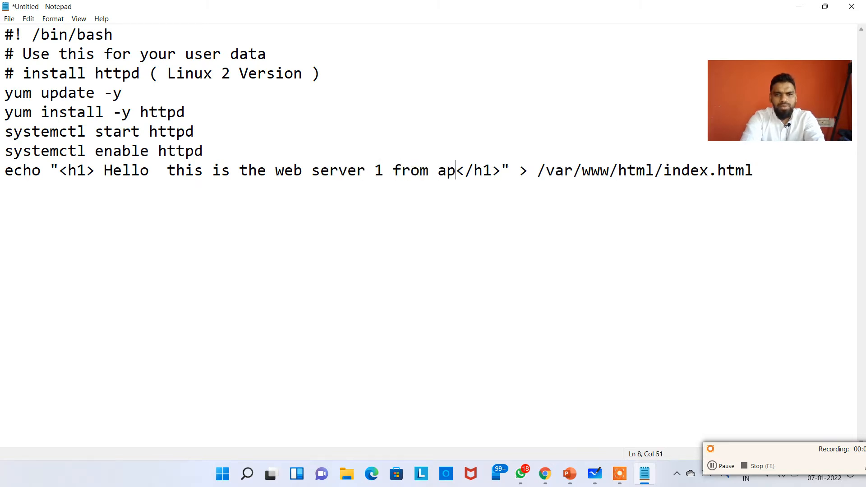
type("outh-1a")
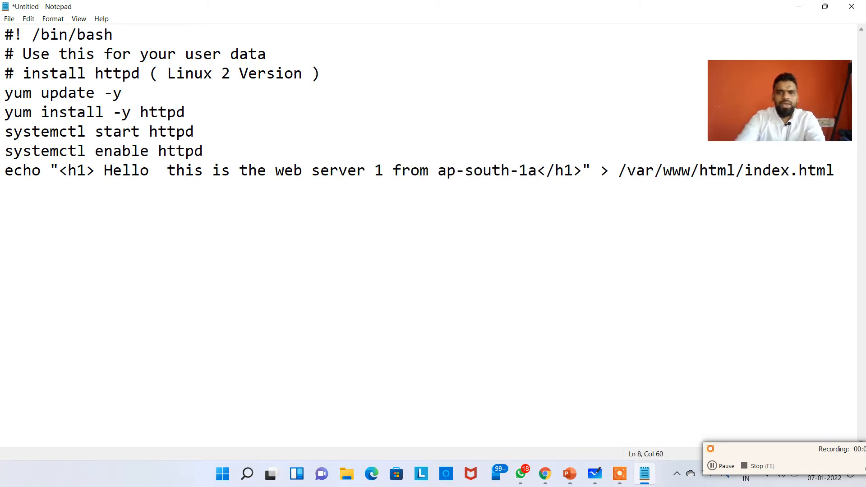
left_click(629, 215)
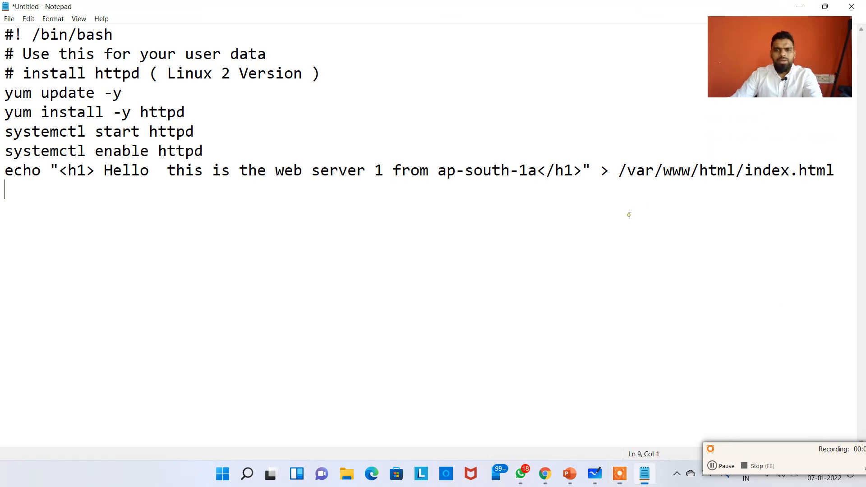
Step: Copy the whole edited script and paste it as text into the instance's user data in the launch wizard
key("ctrl+a")
left_click(745, 59)
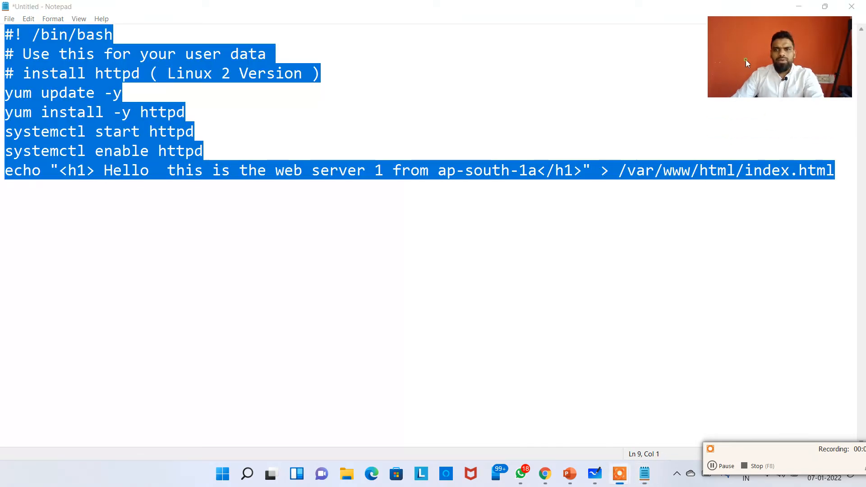
left_click(800, 6)
scroll(393, 276, "down", 5)
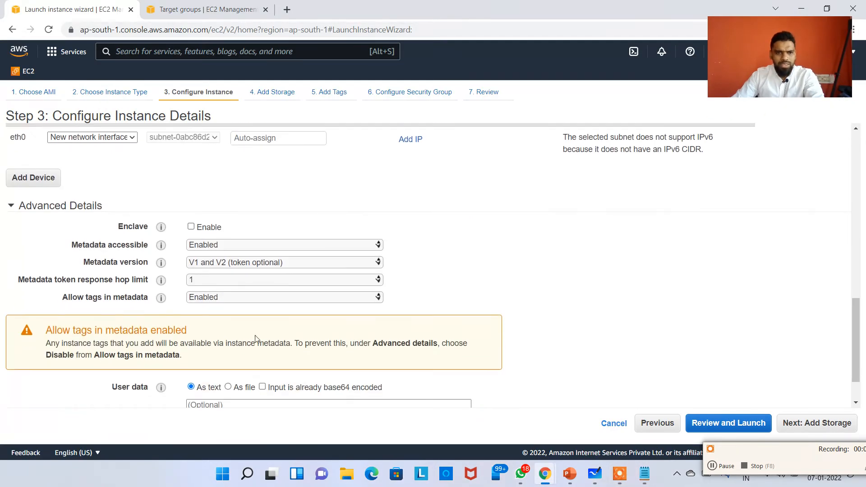
scroll(256, 339, "down", 2)
left_click(258, 358)
key("ctrl+v")
scroll(464, 369, "up", 3)
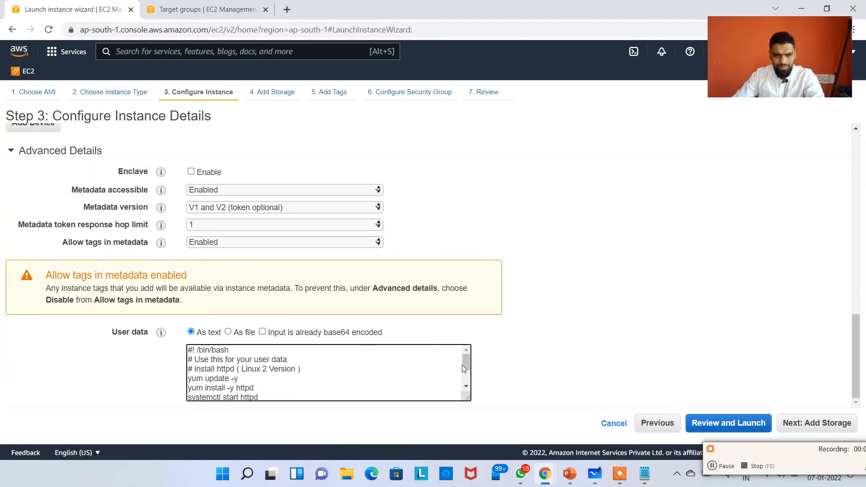
Step: Check the subnet choice in the instance details and continue through the storage settings, keeping their defaults, to the tags
scroll(549, 368, "up", 10)
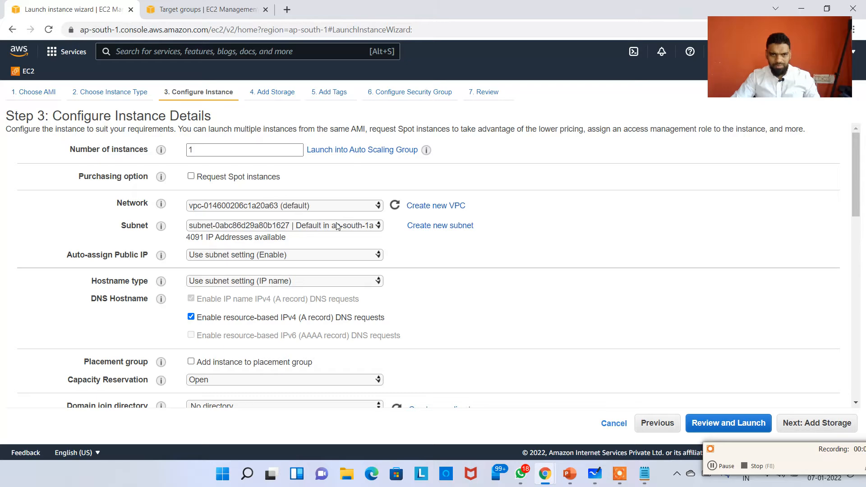
left_click(284, 225)
left_click(486, 250)
scroll(630, 337, "down", 3)
scroll(630, 337, "down", 10)
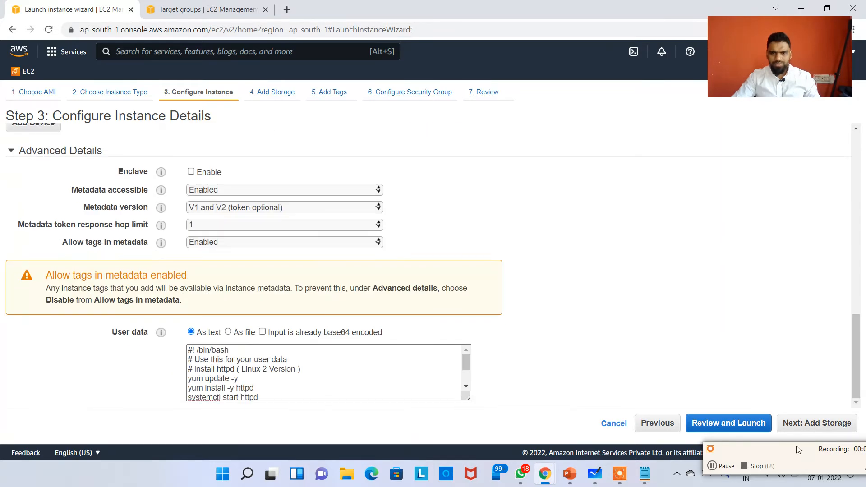
left_click(815, 431)
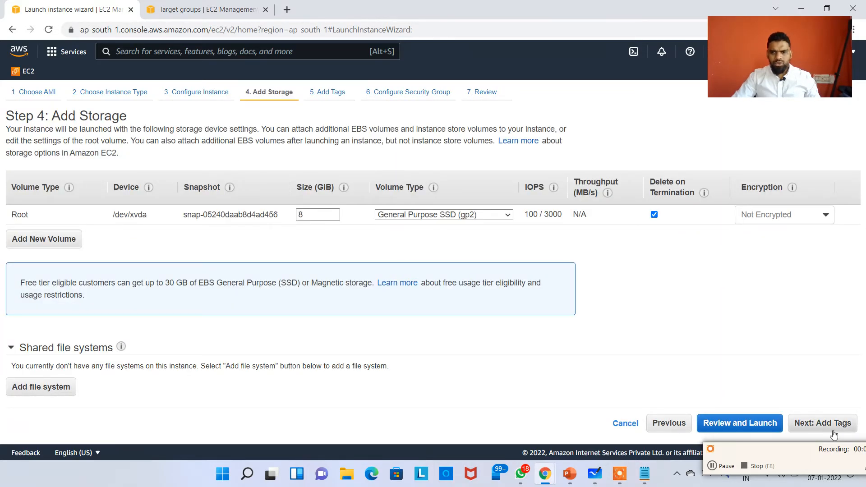
left_click(829, 427)
Step: Add a Name tag with the value MyApp1 and continue to the security group configuration
left_click(27, 280)
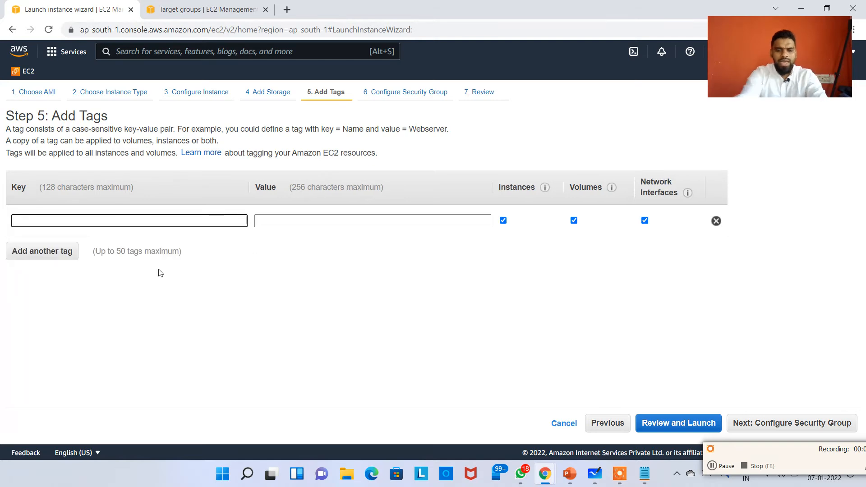
type("Name")
key("Tab")
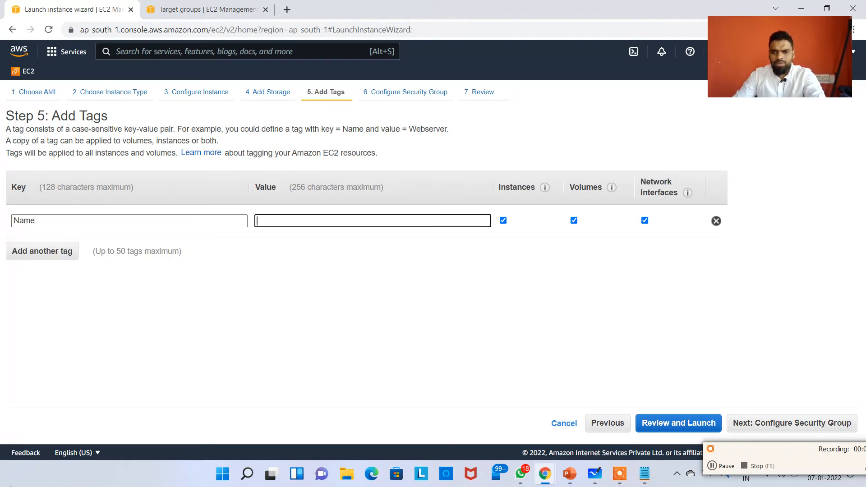
left_click(460, 361)
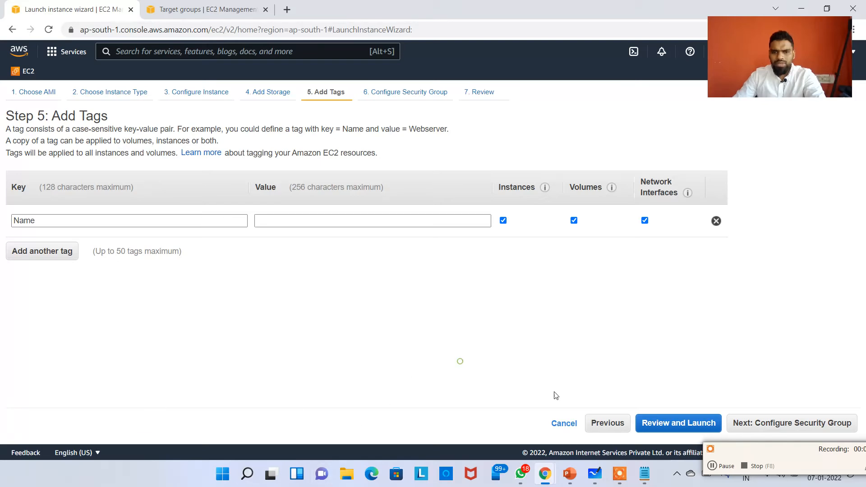
left_click(595, 474)
left_click(593, 483)
left_click(283, 220)
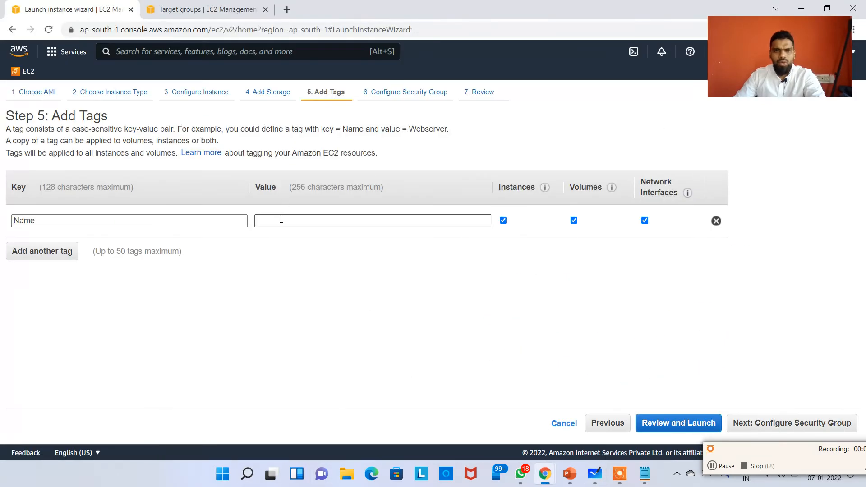
type("MyApp")
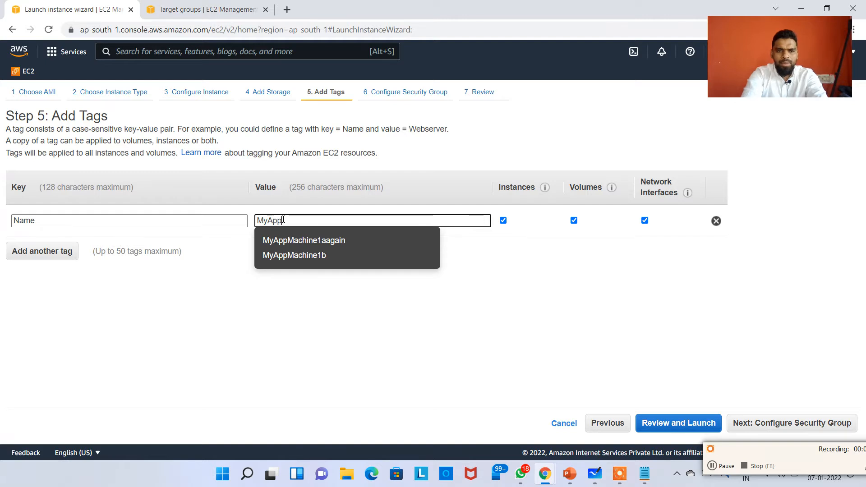
type("1")
left_click(389, 285)
left_click(797, 422)
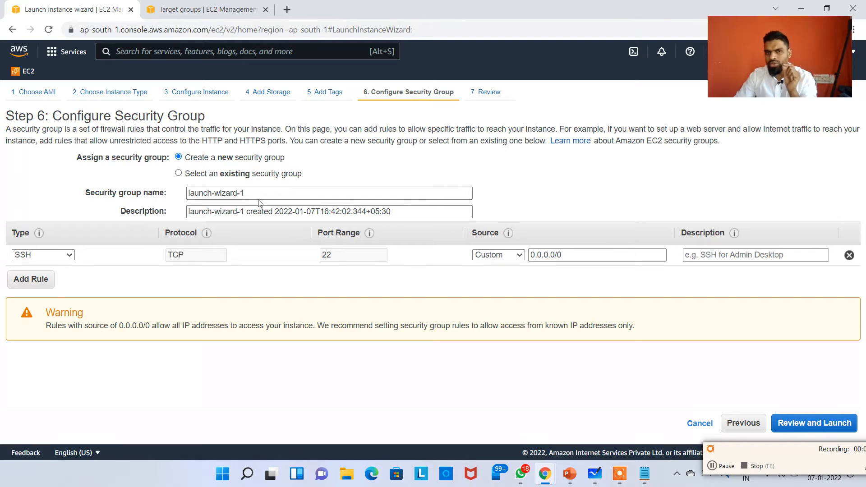
Step: Name the new security group MyAppSecurityGroup
left_click_drag(260, 195, 110, 194)
key("BackSpace")
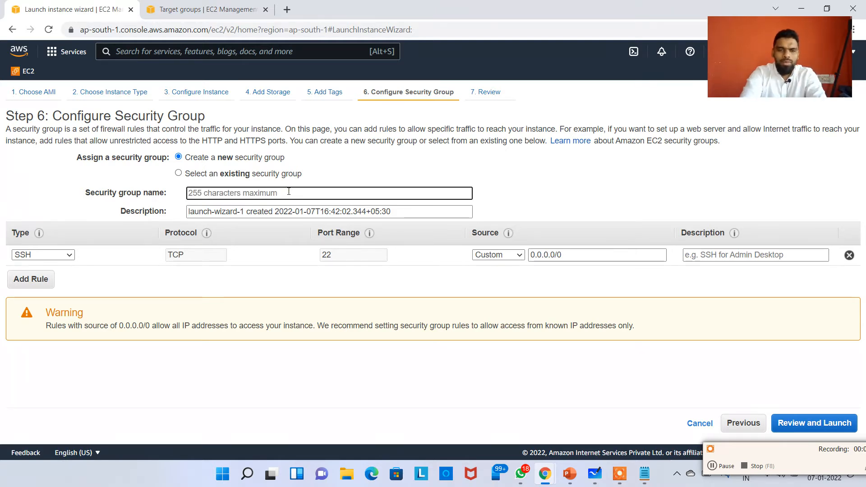
type("MyAp")
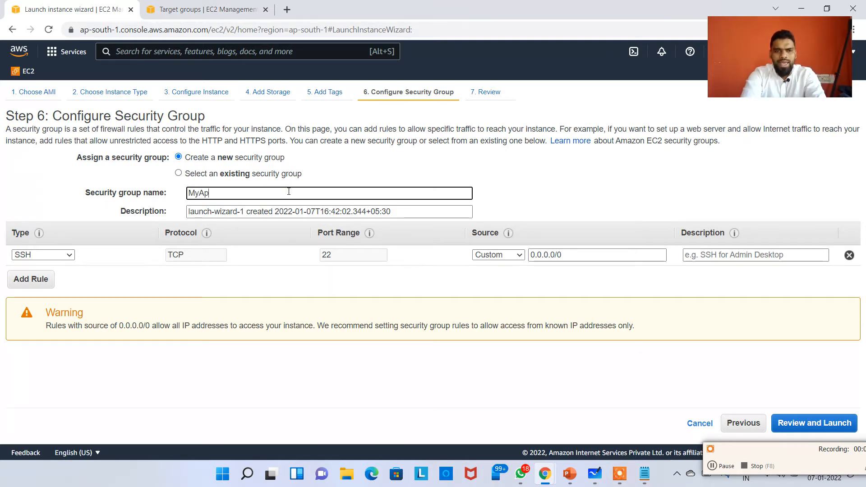
type("pSecurityGro")
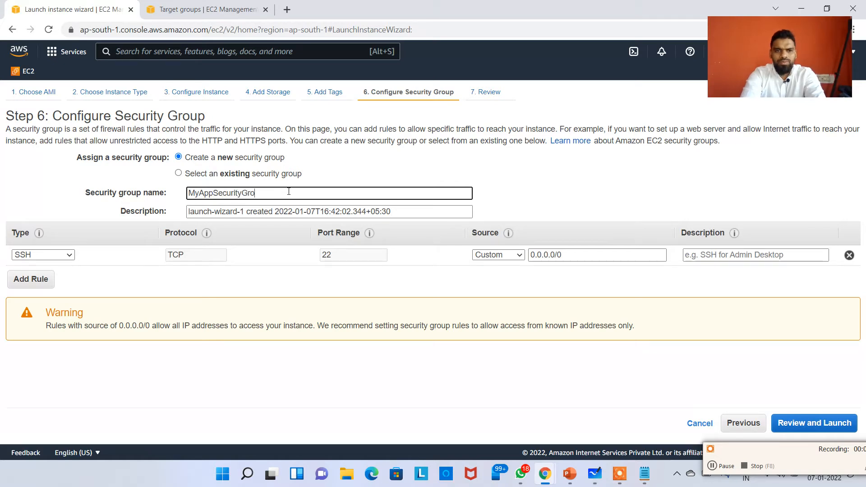
type("up")
Step: Set the security group's description to "This is for EC2 Application Security Group"
key("Tab")
type("This")
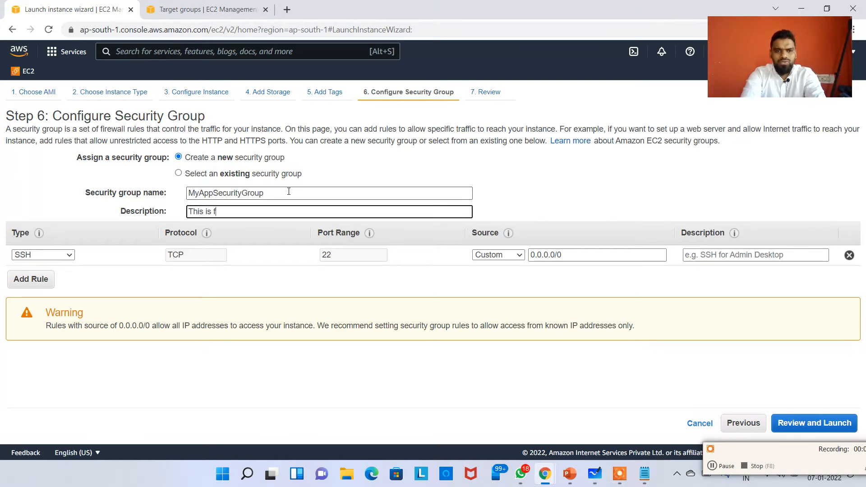
type(" is for")
key("Caps_Lock")
type("EC2")
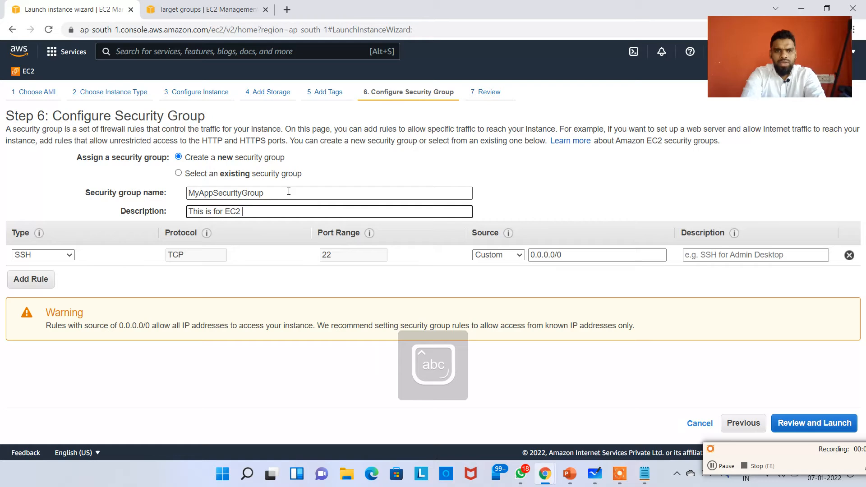
type(" Application Securit")
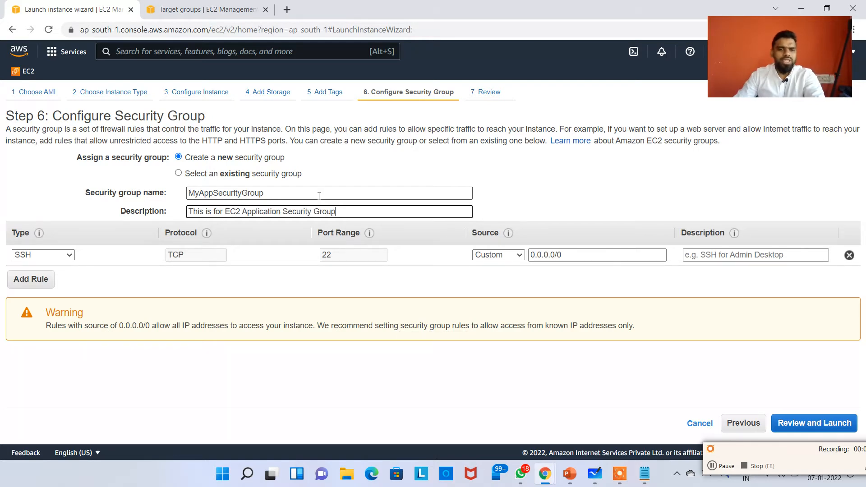
type("y Group")
Step: Copy the security group name MyAppSecurityGroup onto the whiteboard, place it enlarged beneath the boxed list of apps, and return to the launch wizard
left_click_drag(319, 196, 167, 189)
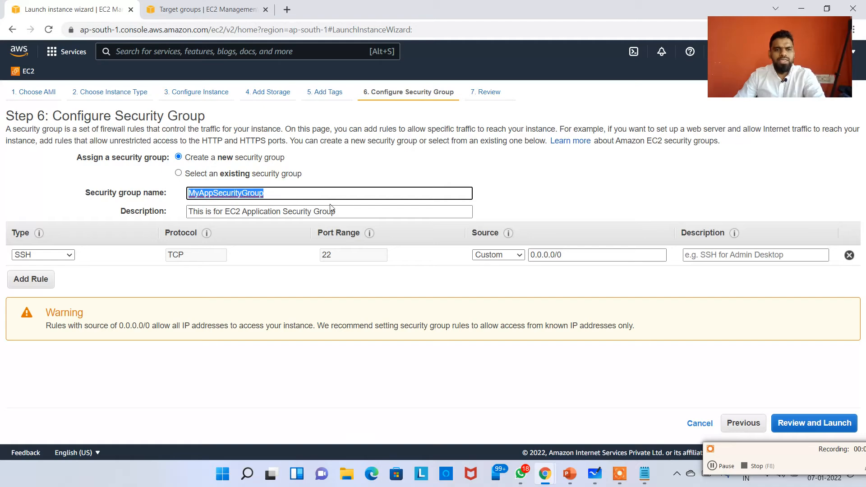
key("alt+Tab")
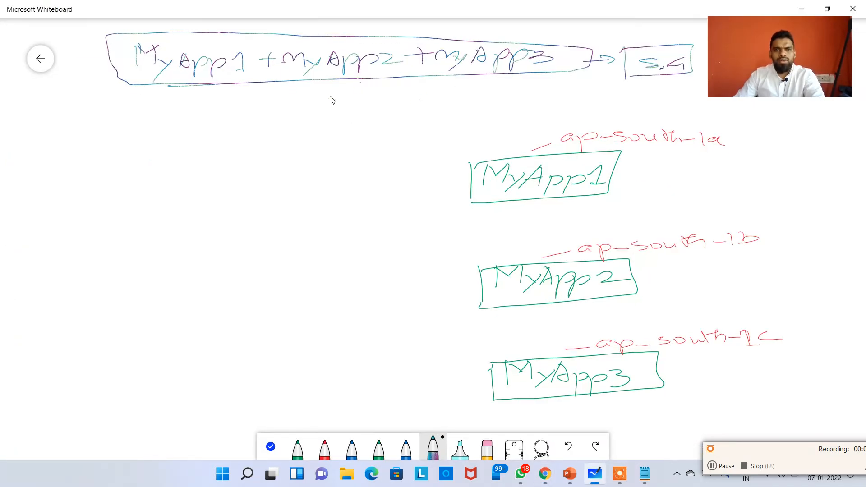
left_click(409, 123)
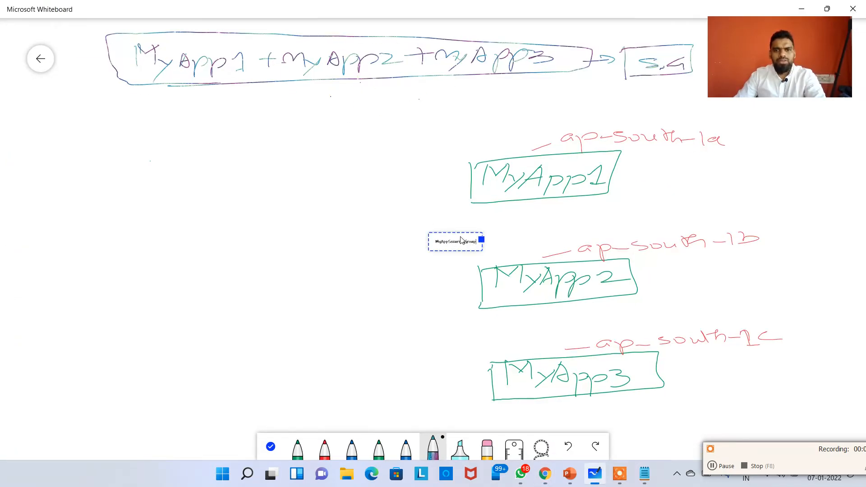
left_click_drag(461, 240, 520, 129)
left_click(585, 88)
key("alt+Tab")
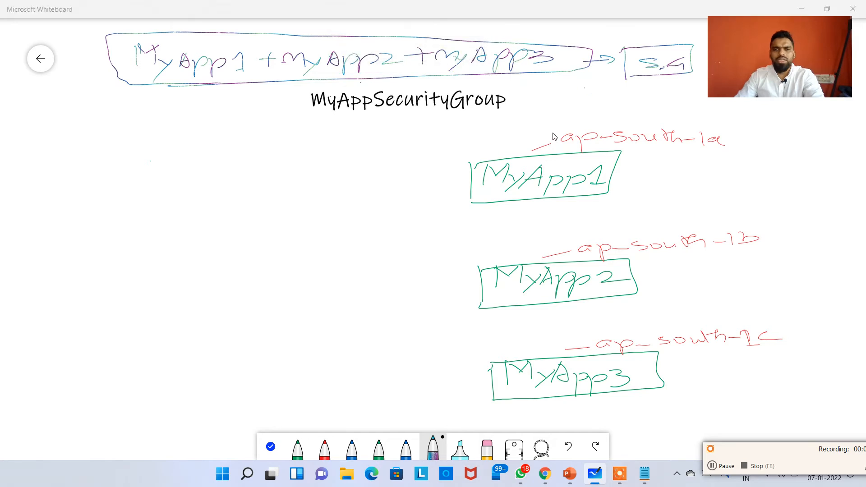
left_click(512, 187)
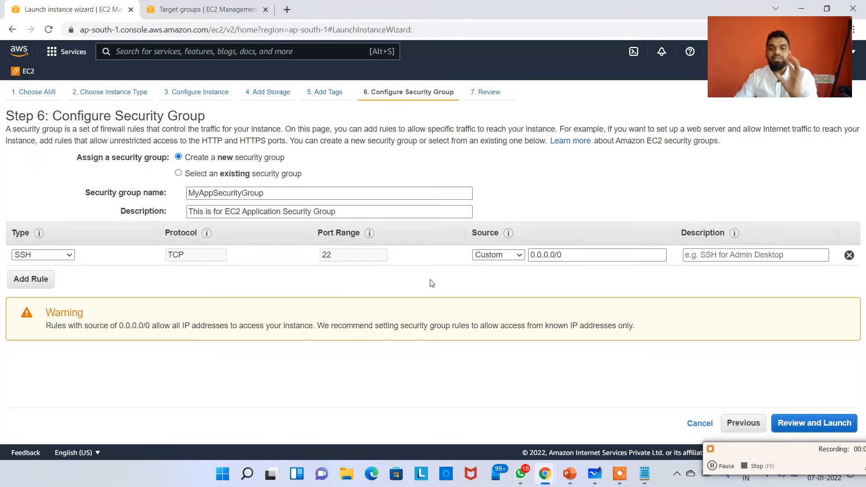
Step: Launch the instance with the existing key pair Besant_aws_linux_KeyPair, acknowledging access to its private key file, and go to the instances list
left_click(820, 426)
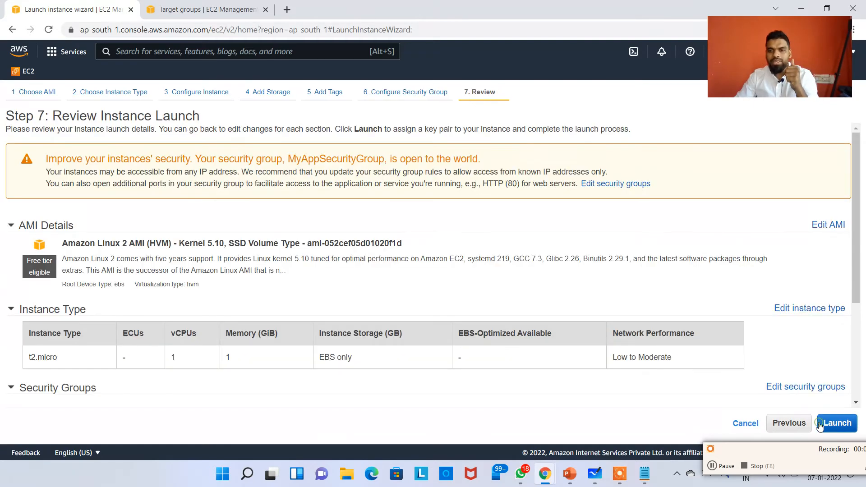
left_click(834, 422)
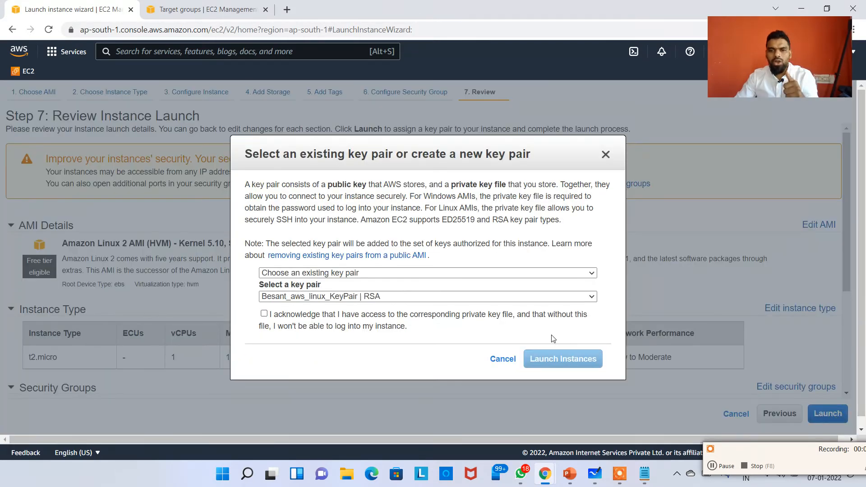
left_click(368, 328)
left_click(584, 359)
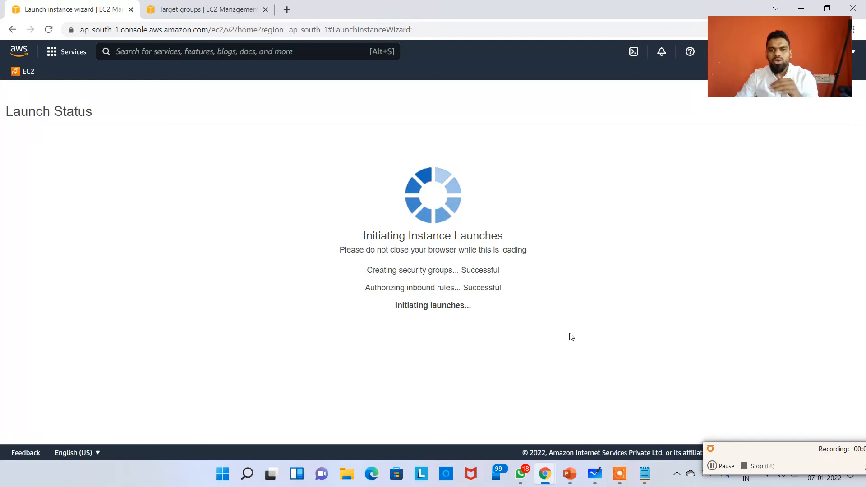
scroll(767, 388, "down", 1)
left_click(812, 429)
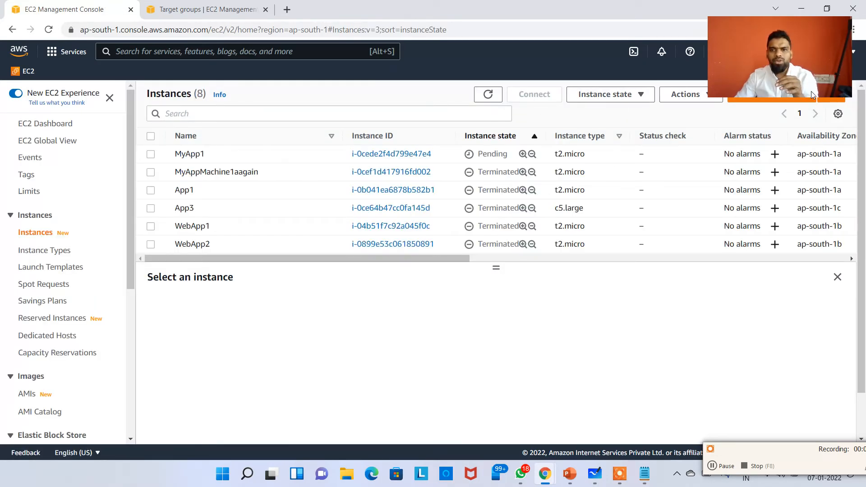
Step: Begin another instance launch with the free-tier Amazon Linux 2 AMI (Kernel 5.10) and the t2.micro instance type
left_click(739, 100)
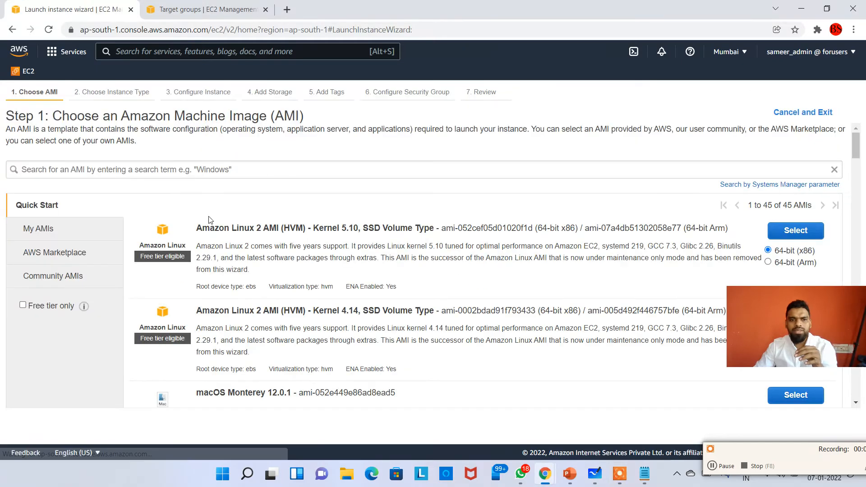
left_click(47, 305)
left_click(806, 232)
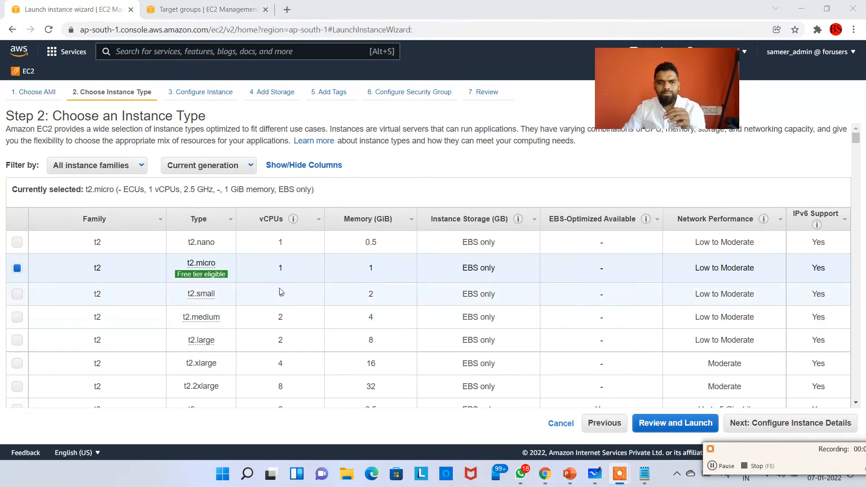
left_click(773, 426)
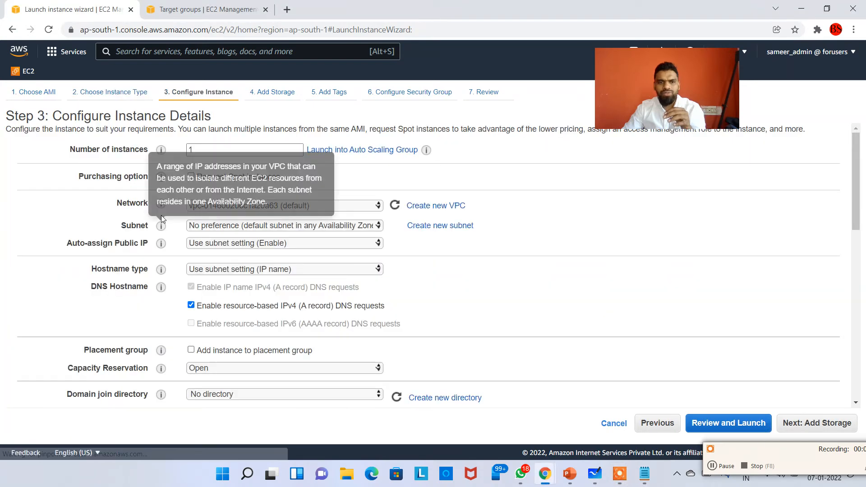
Step: Set the second instance's subnet to the default one in ap-south-1b, keeping the number of instances at 1
double_click(204, 149)
left_click(237, 225)
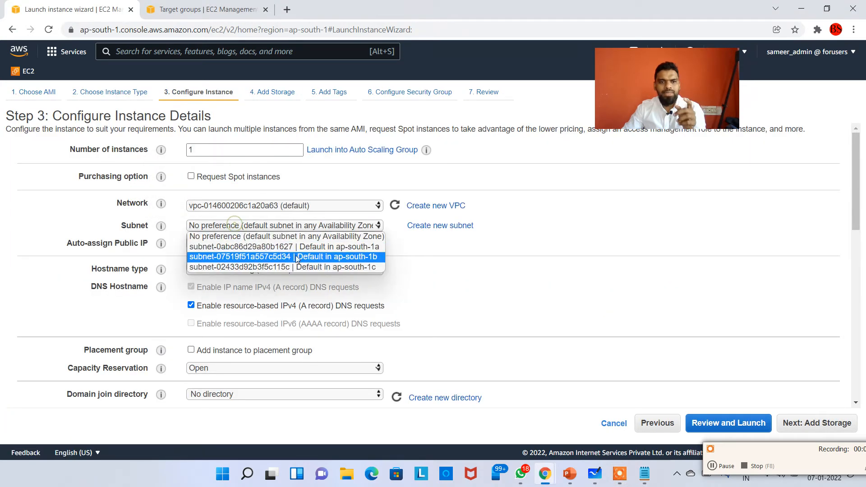
left_click(353, 257)
left_click(352, 225)
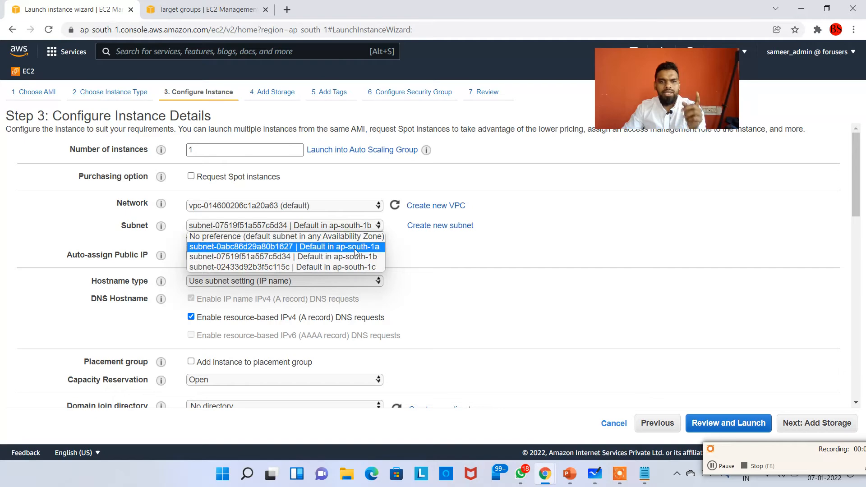
left_click(354, 246)
left_click(348, 224)
left_click(357, 256)
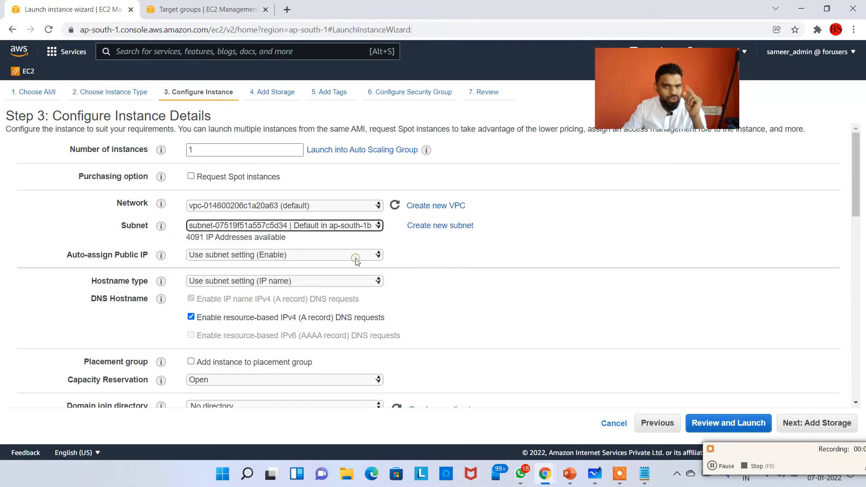
Step: Switch to the script in Notepad and change the availability zone in the echo line's heading to ap-south-1b
scroll(451, 293, "down", 9)
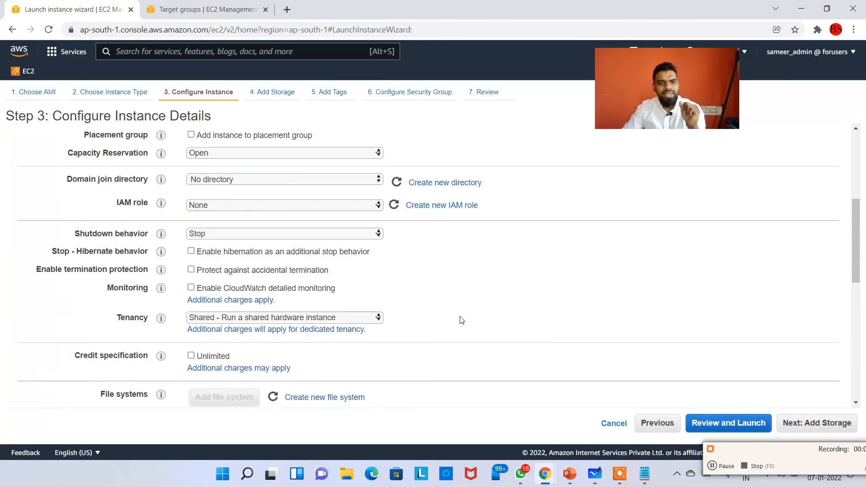
left_click(644, 473)
left_click(536, 172)
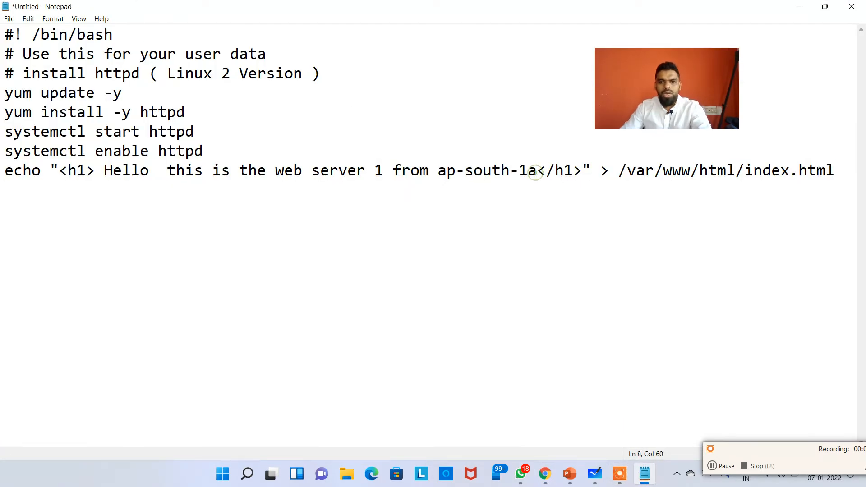
key("BackSpace")
type("b")
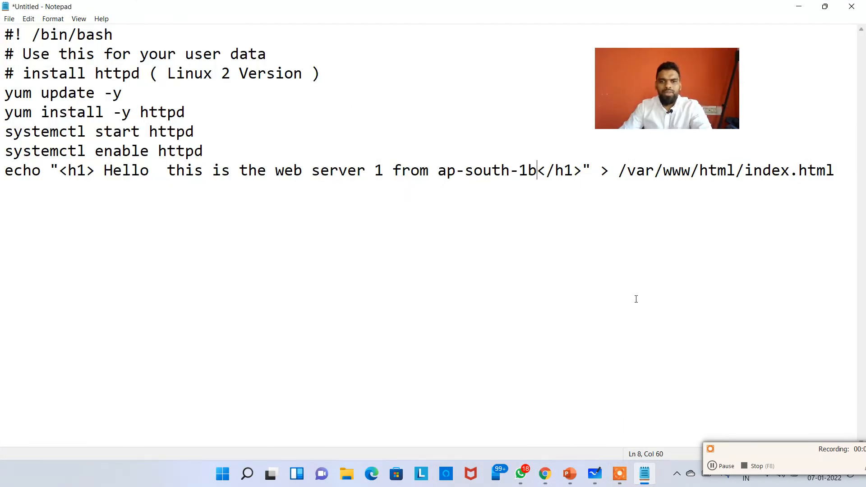
left_click(513, 199)
left_click_drag(536, 172, 108, 171)
left_click(171, 213)
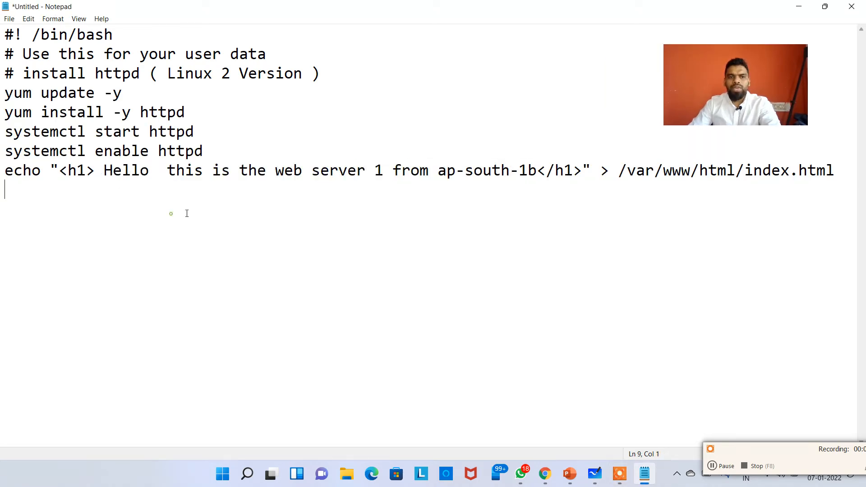
Step: Copy the entire ap-south-1b web server script from Notepad and paste it into the second instance's user data
left_click(603, 207)
left_click_drag(501, 181, 5, 34)
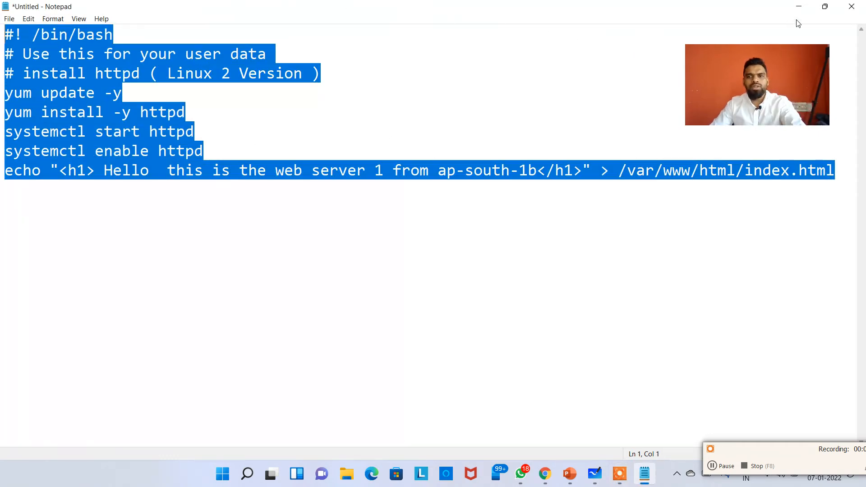
left_click(799, 6)
scroll(324, 233, "up", 9)
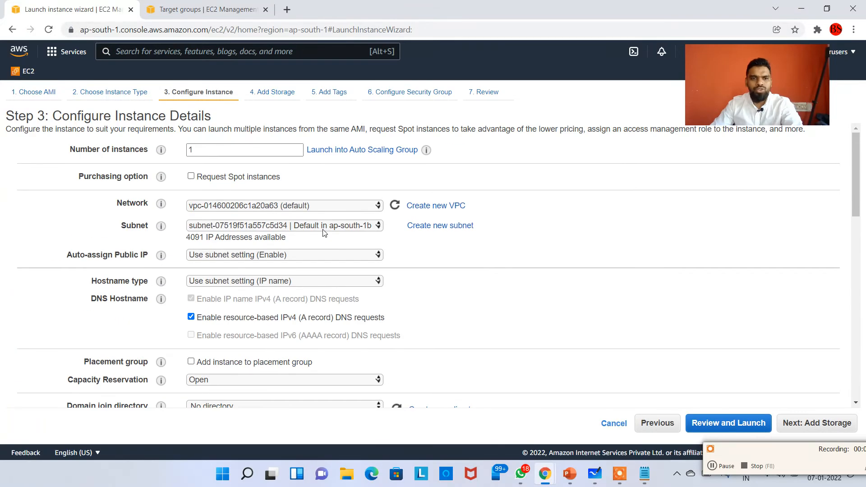
left_click(350, 225)
left_click(442, 248)
scroll(448, 246, "down", 12)
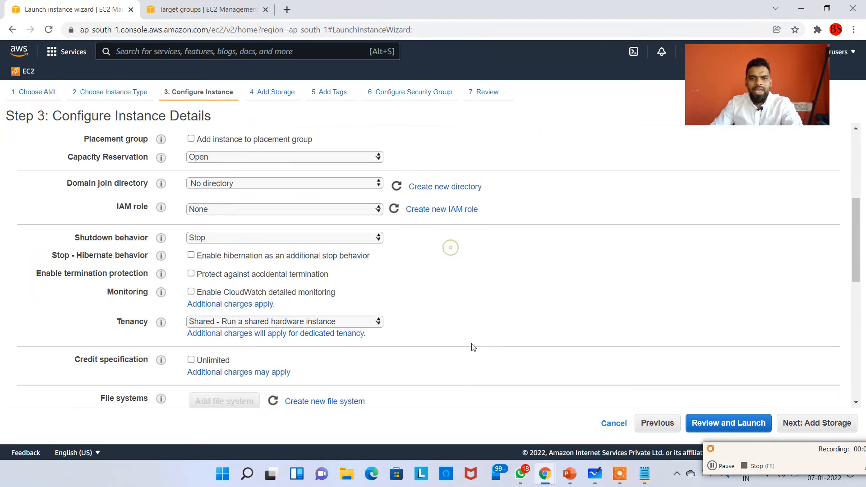
scroll(356, 399, "down", 3)
left_click(239, 380)
type("#! /bin/bash yum update -y yum install -y httpd systemctl start httpd systemctl enable httpd echo \"<h1> Hello  this is the web server 1 from ap-south-1b</h1>\" > /var/www/html/index.html")
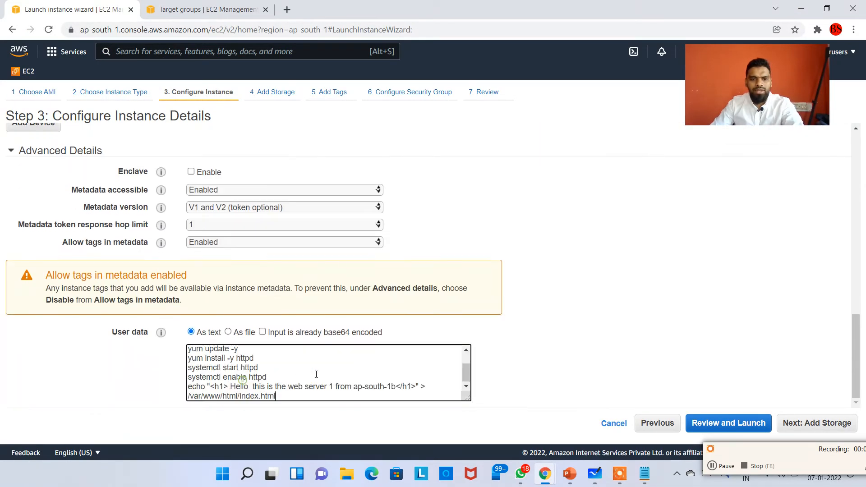
left_click_drag(396, 387, 355, 388)
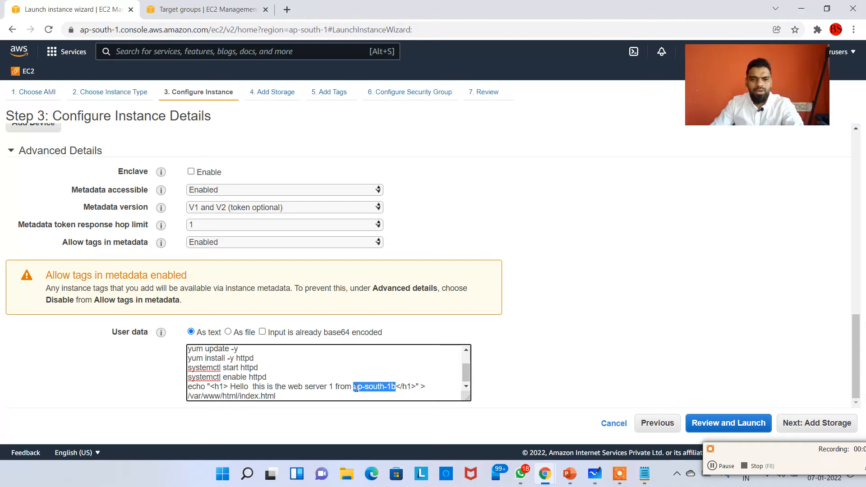
Step: Keep the default 8 GiB root volume and add a tag with the key Name
left_click(818, 423)
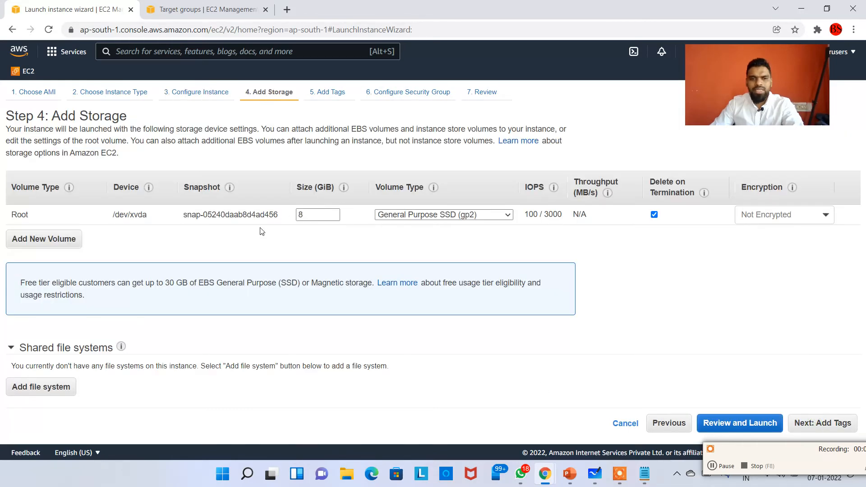
left_click(820, 423)
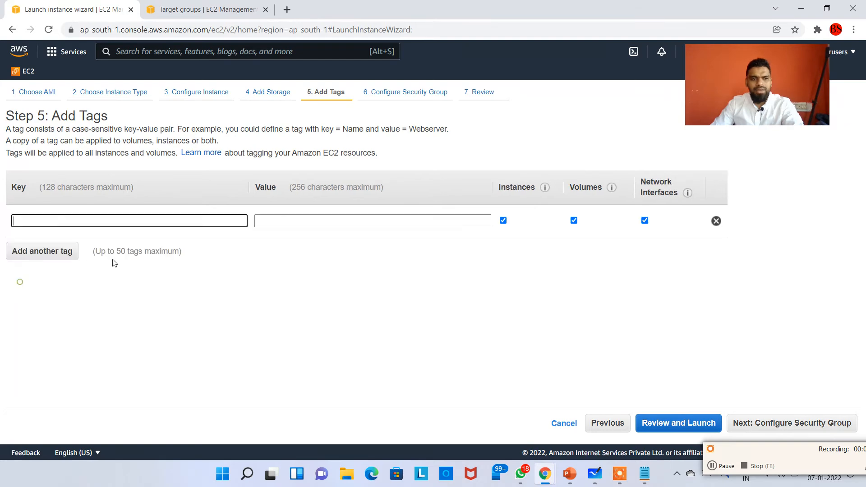
left_click(118, 258)
left_click(122, 219)
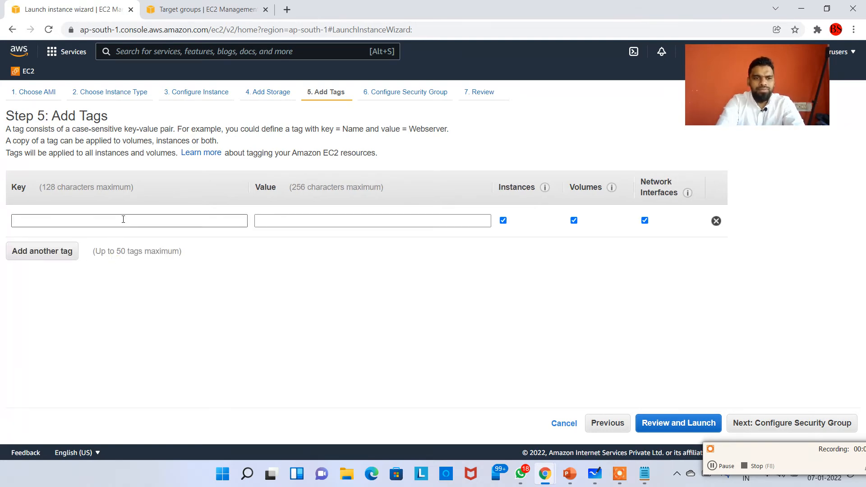
type("Name")
key("Tab")
Step: Look through the open windows for the Whiteboard diagram with the planned server names and return to the launch wizard
key("alt+Tab")
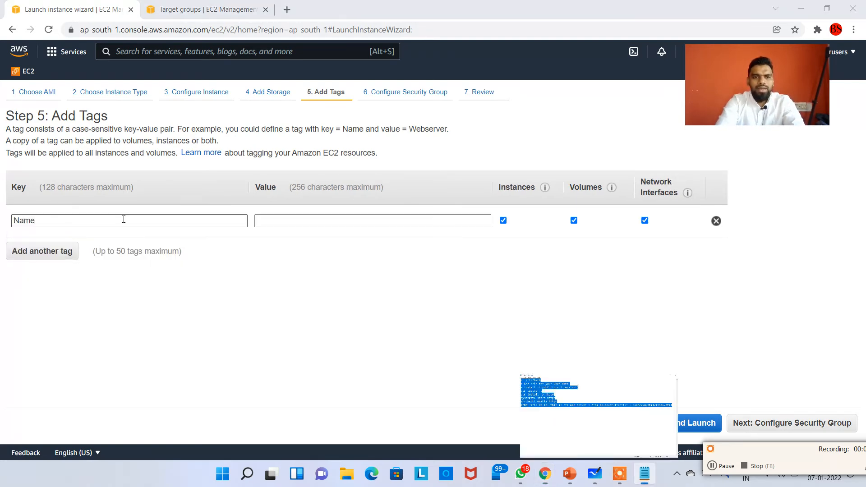
key("alt+Tab")
key("alt+Tab")
key("alt+Tab")
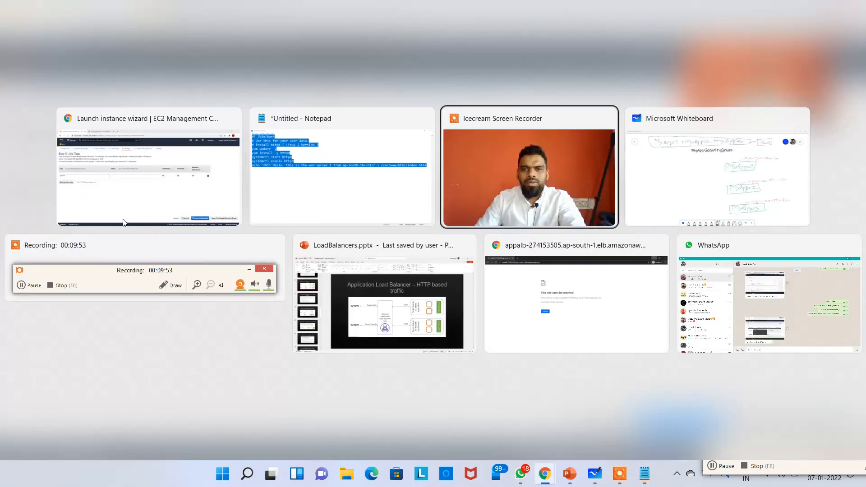
key("alt+Tab")
key("alt+Tab")
key("alt+Tab")
key("alt+Tab")
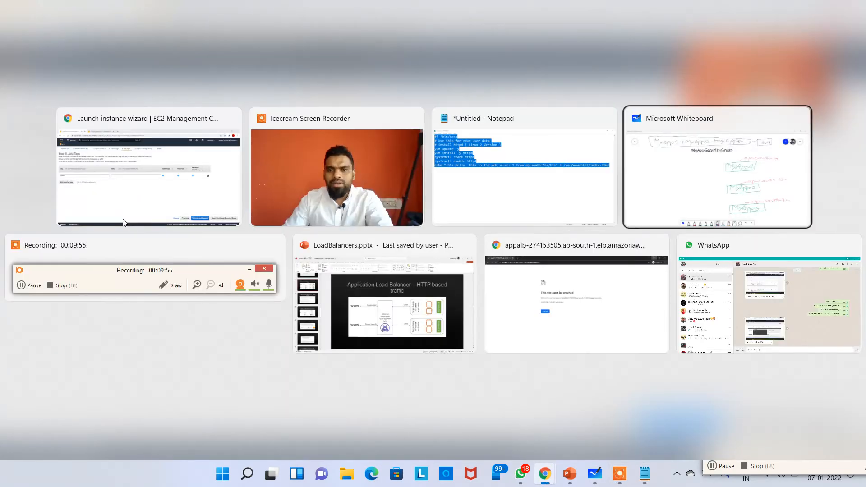
key("alt+Tab")
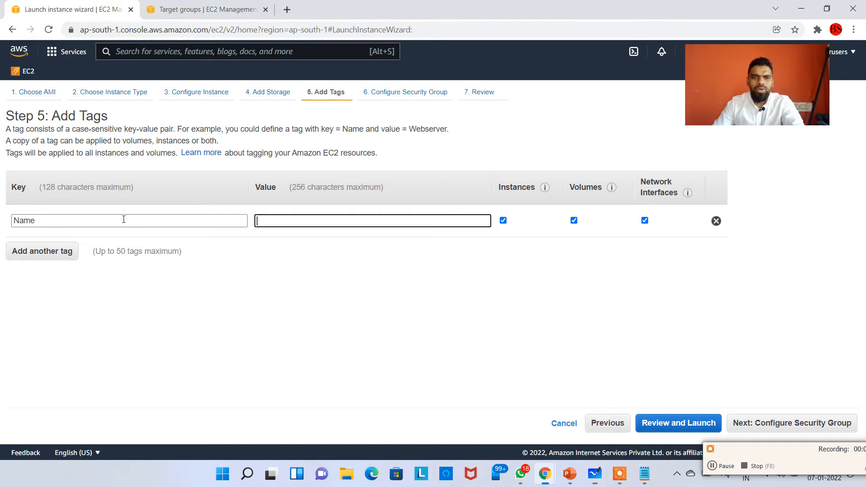
Step: Set the Name tag's value to MyApp2 and continue to the security group configuration
left_click(123, 219)
type("M")
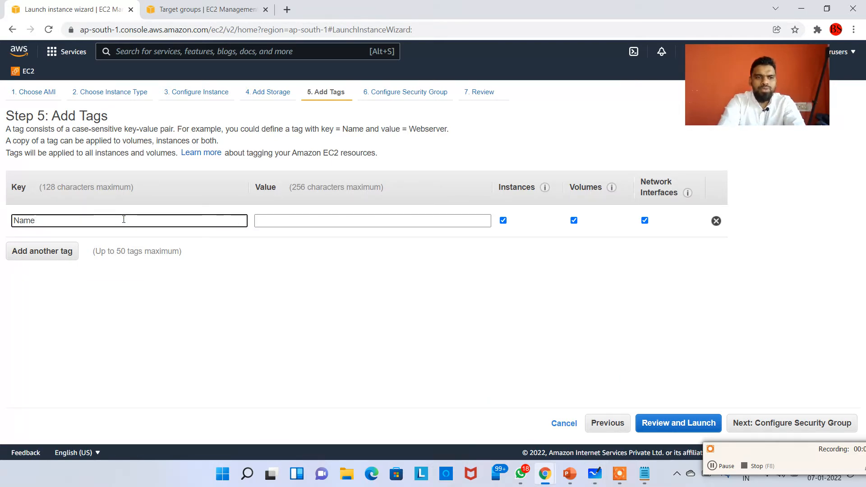
key("Tab")
type("MyApp2")
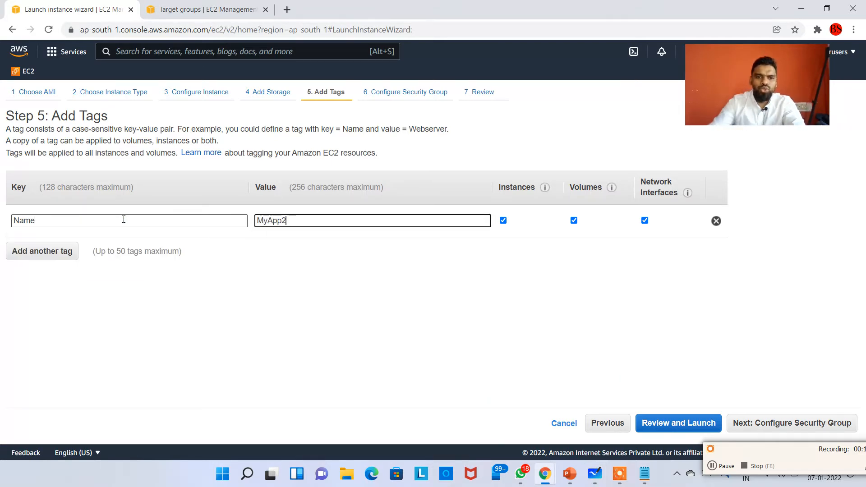
left_click(839, 423)
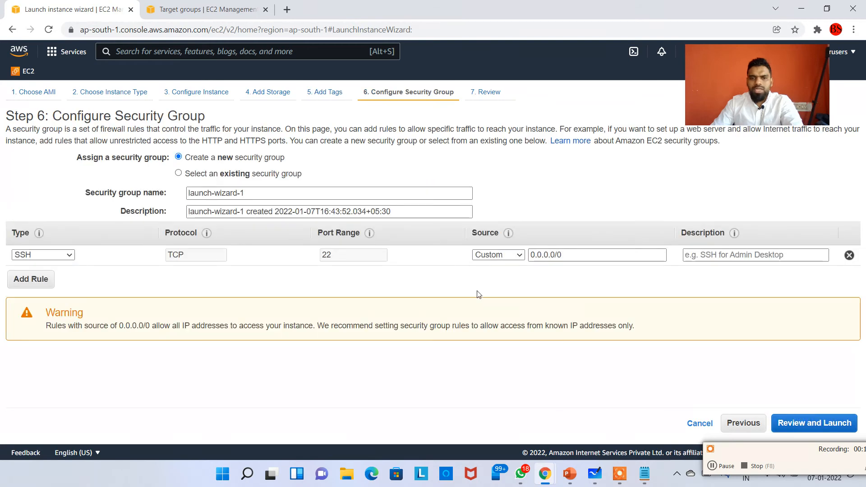
Step: Assign the existing security group MyAppSecurityGroup to the second instance and proceed to the launch review
left_click(242, 175)
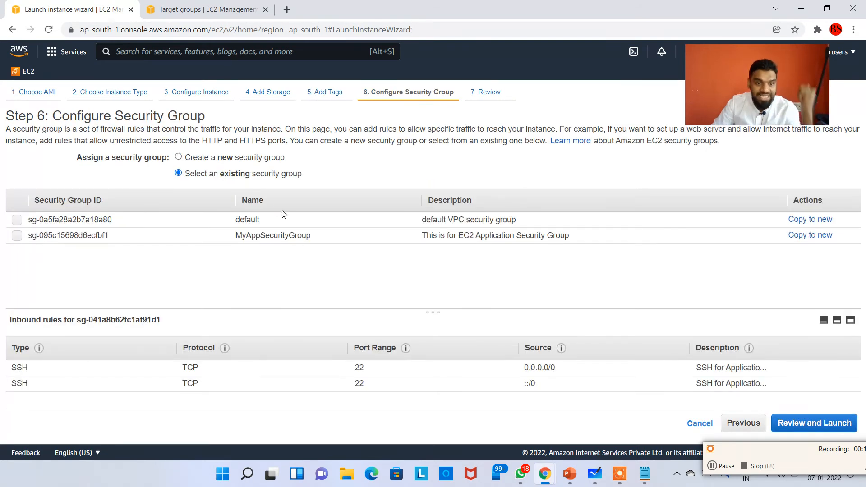
left_click(321, 233)
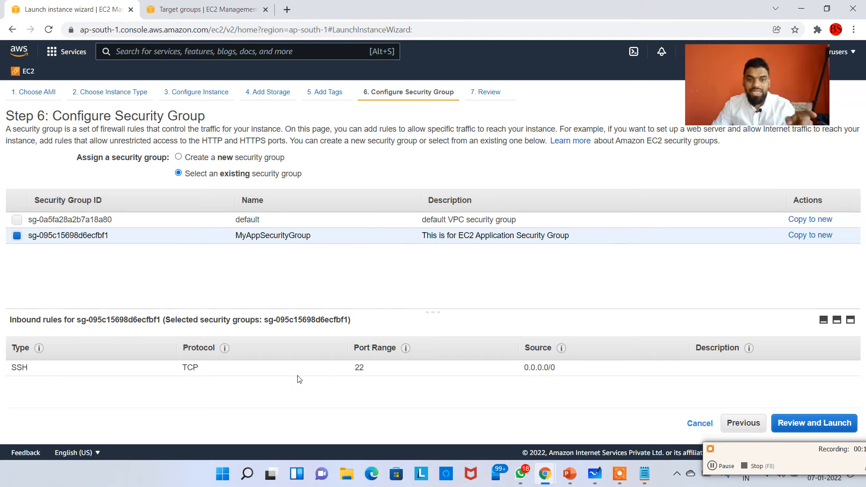
left_click(805, 430)
Step: Launch MyApp2 with the existing key pair Besant_aws_linux_KeyPair, acknowledging access to its private key file, and go to the instances list
left_click(835, 431)
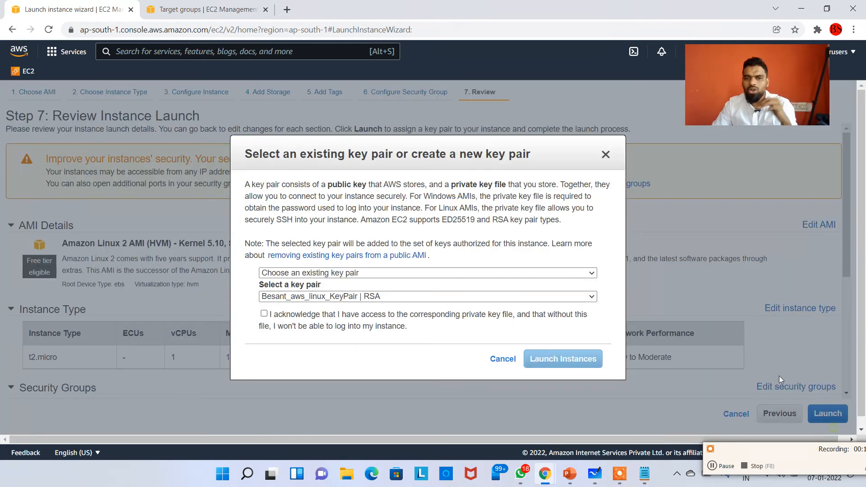
left_click(330, 315)
left_click(565, 360)
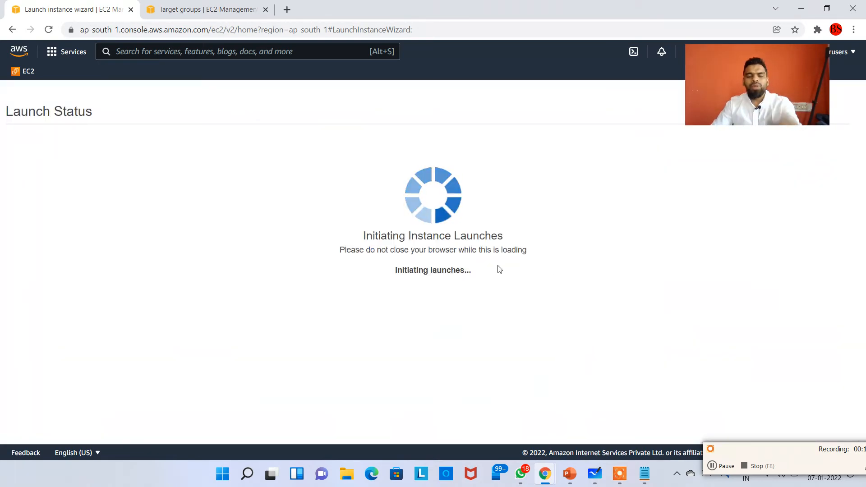
scroll(503, 265, "down", 2)
left_click(808, 429)
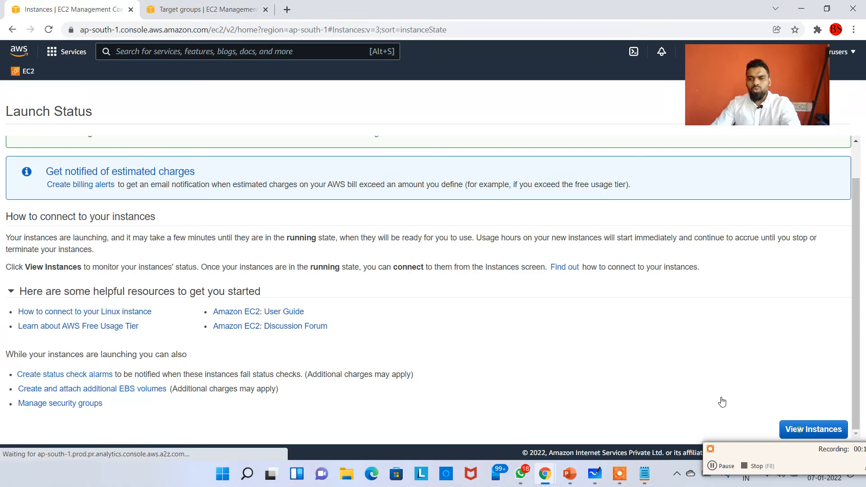
Step: Begin a third instance launch with the free-tier Amazon Linux 2 AMI (Kernel 5.10) and the t2.micro instance type
left_click_drag(730, 100, 765, 261)
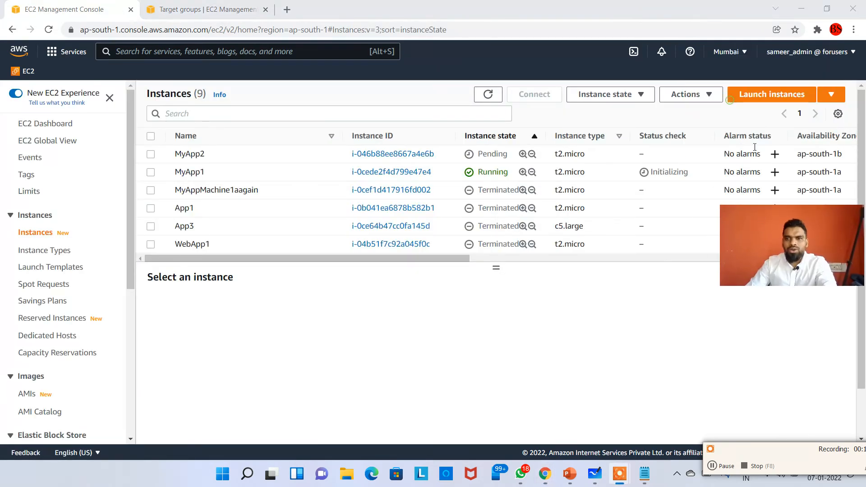
left_click(747, 95)
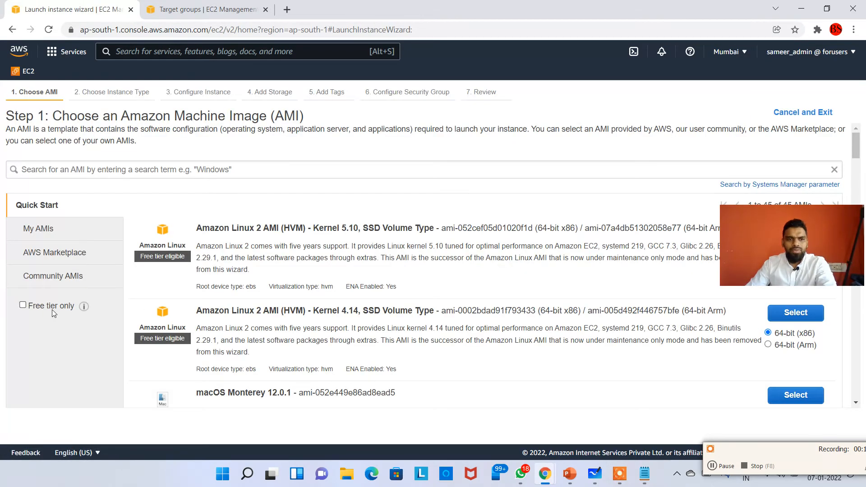
left_click(53, 308)
left_click_drag(789, 247, 716, 99)
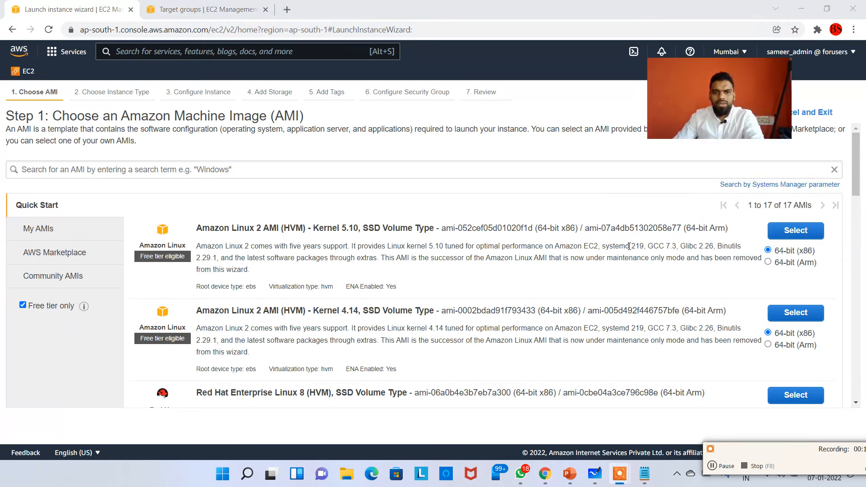
left_click(795, 231)
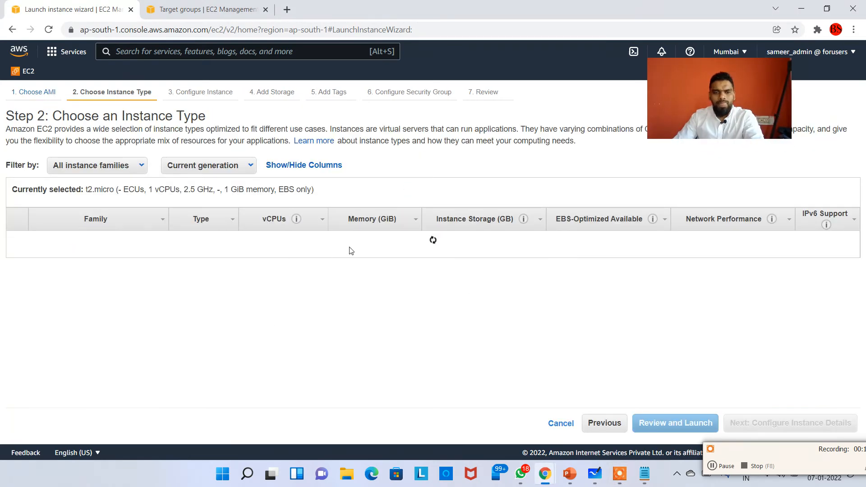
left_click(785, 424)
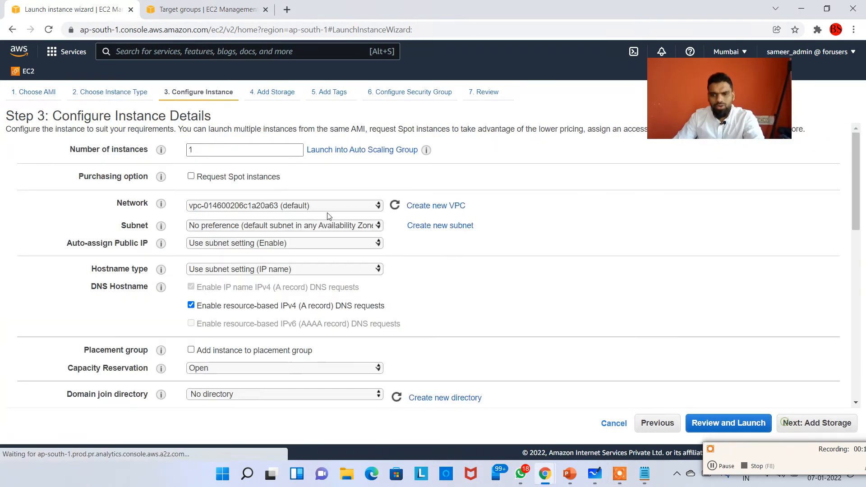
Step: Set the third instance's subnet to the default one in ap-south-1c, keeping the number of instances at 1
double_click(211, 150)
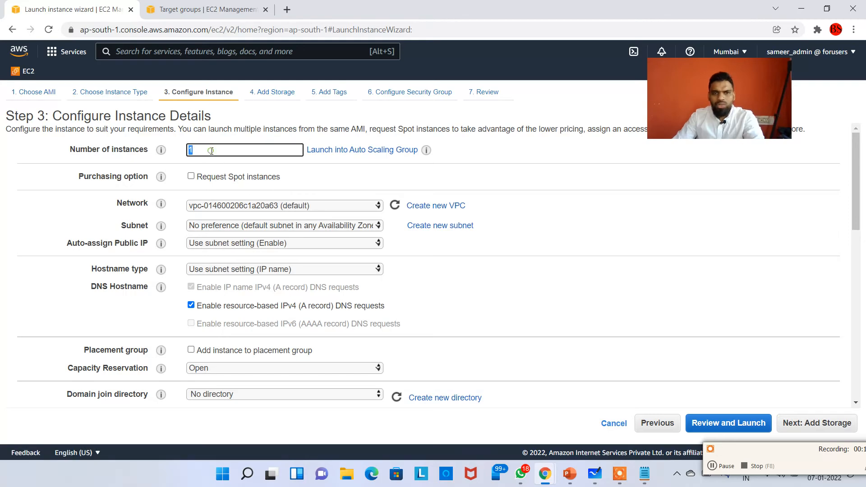
left_click(311, 226)
left_click(356, 268)
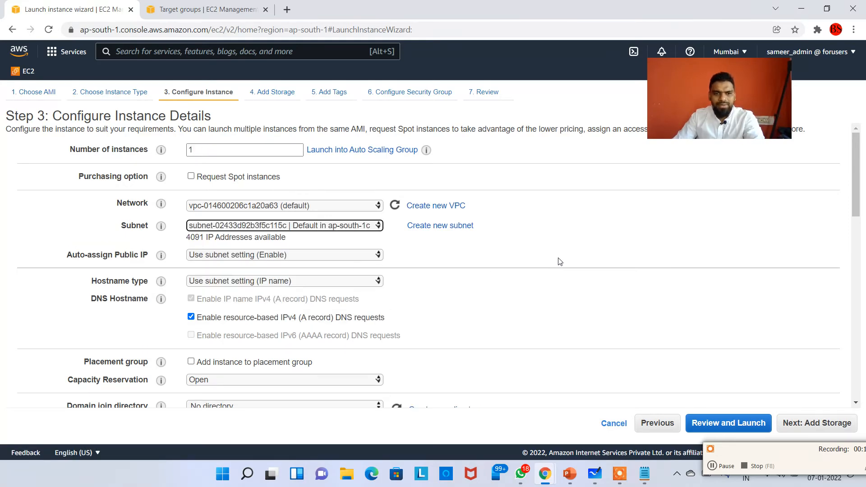
Step: Switch to the script in Notepad and change the availability zone in the echo line to ap-south-1c
scroll(380, 282, "down", 5)
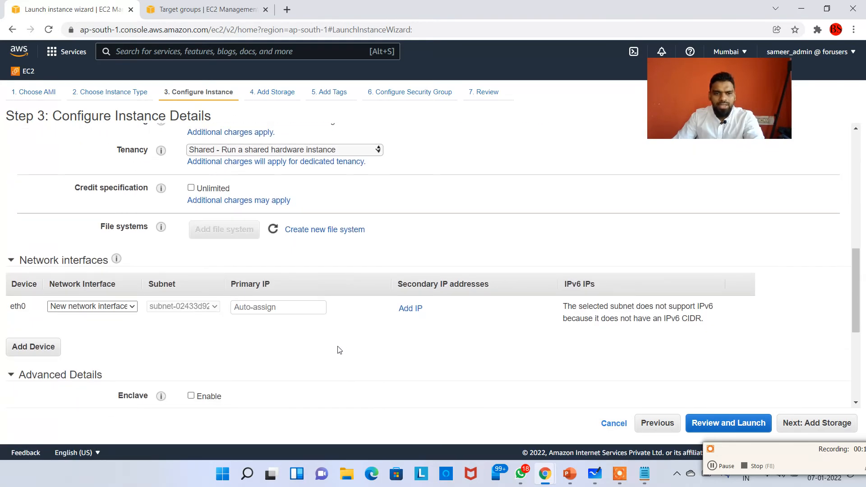
left_click(646, 478)
left_click(451, 231)
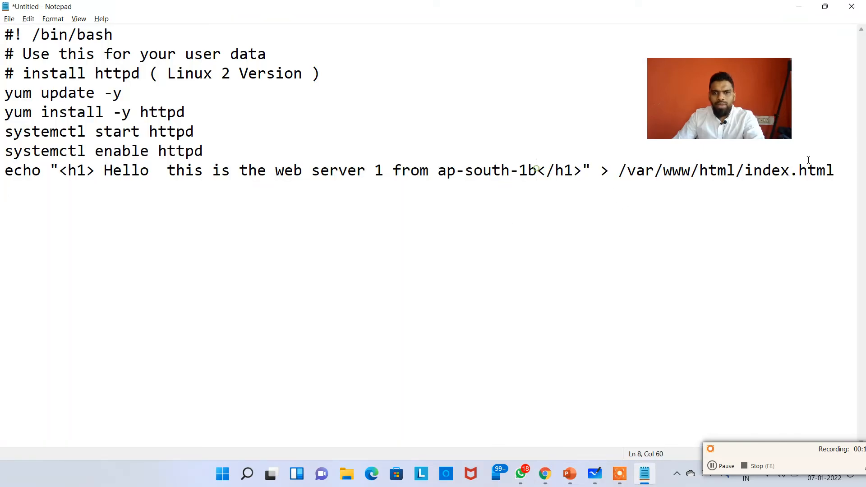
key("BackSpace")
type("c")
Step: Copy the whole updated script and paste it into the third instance's user data in the launch wizard
key("ctrl+a")
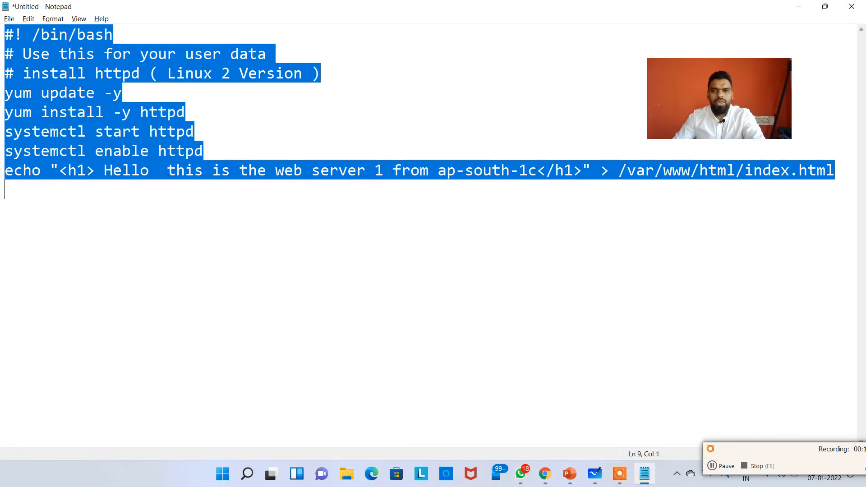
left_click(794, 5)
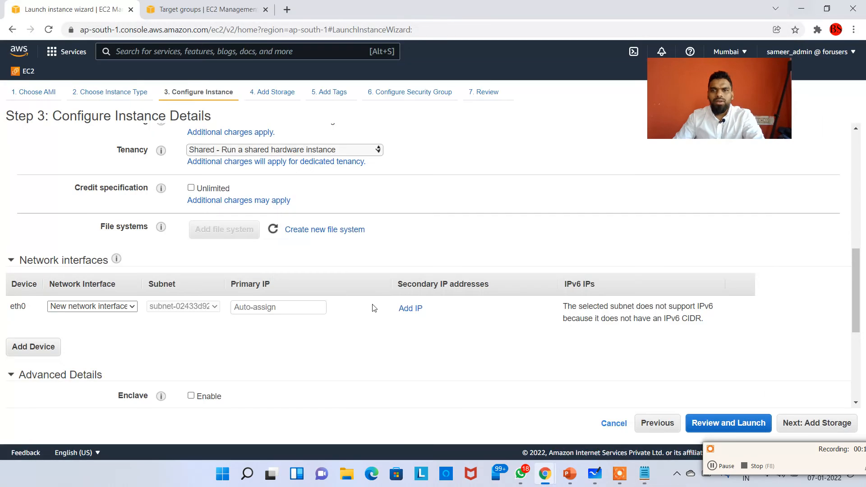
scroll(373, 306, "down", 5)
left_click(269, 363)
key("ctrl+v")
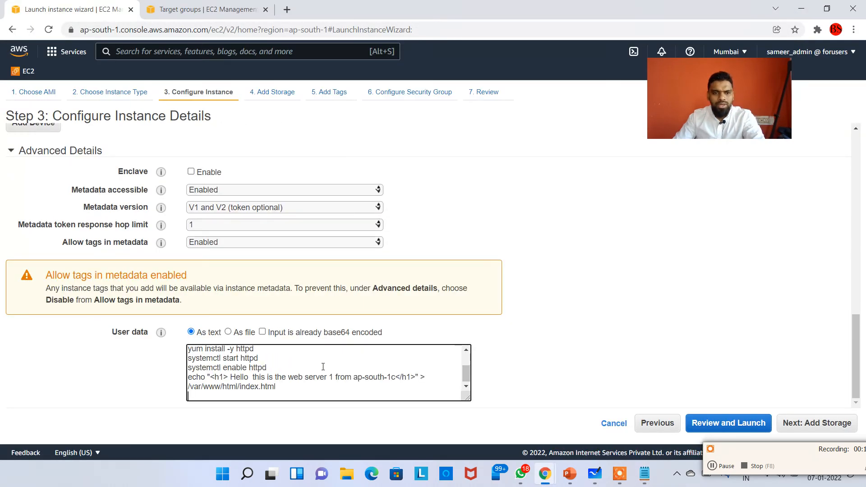
scroll(323, 364, "up", 2)
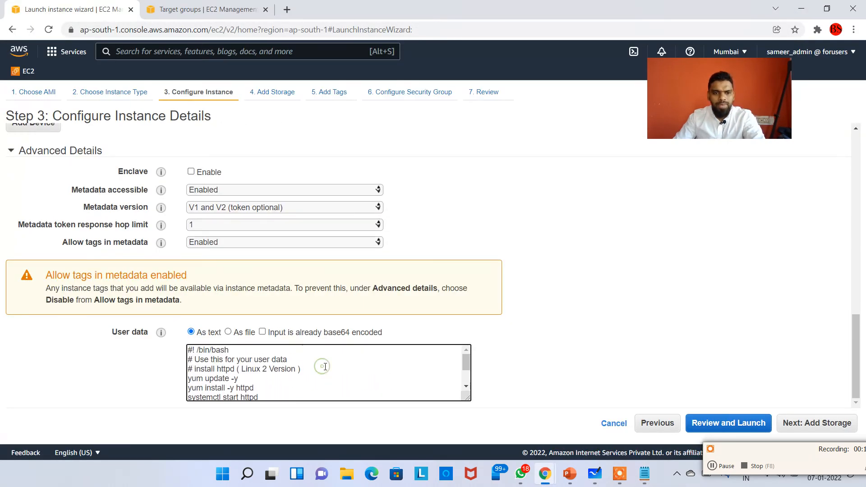
Step: Keep the default storage and tag the third instance with key Name and value MyApp3
left_click(820, 429)
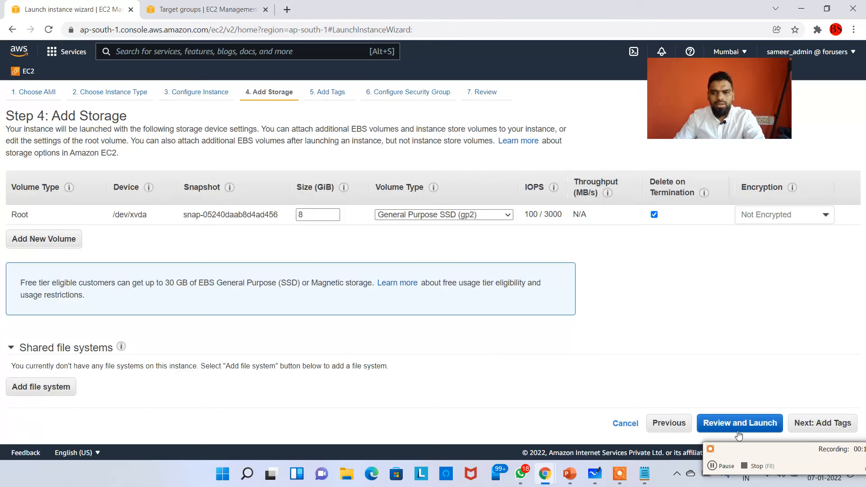
left_click(847, 422)
left_click(34, 285)
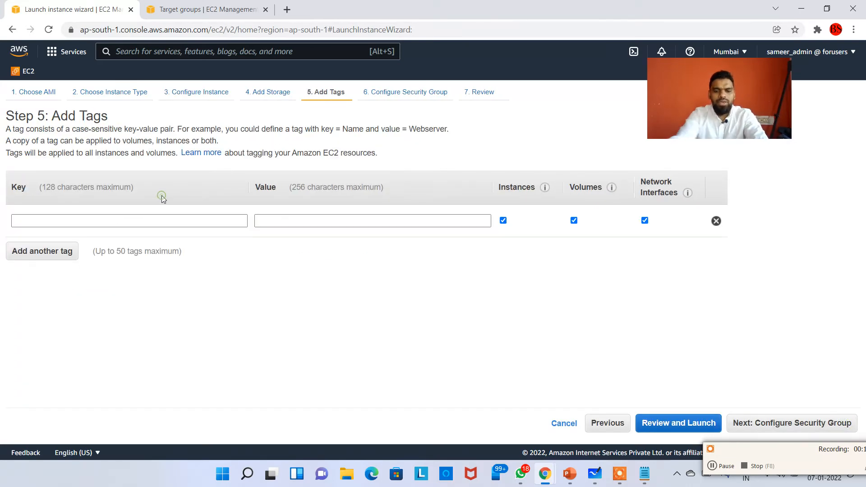
left_click(154, 221)
type("Name")
key("Tab")
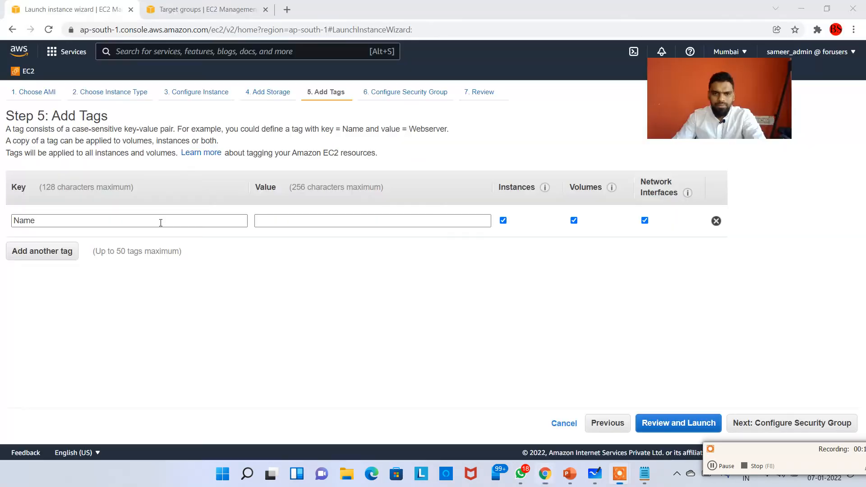
key("alt+Tab")
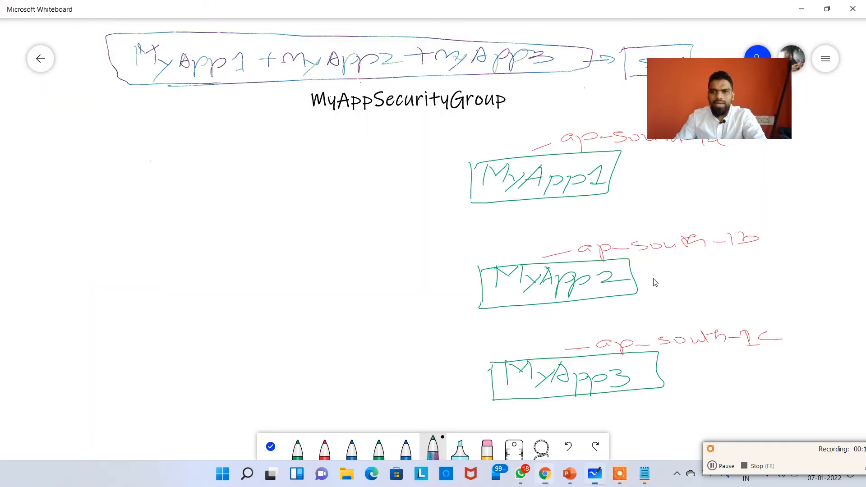
key("alt+Tab")
type("M")
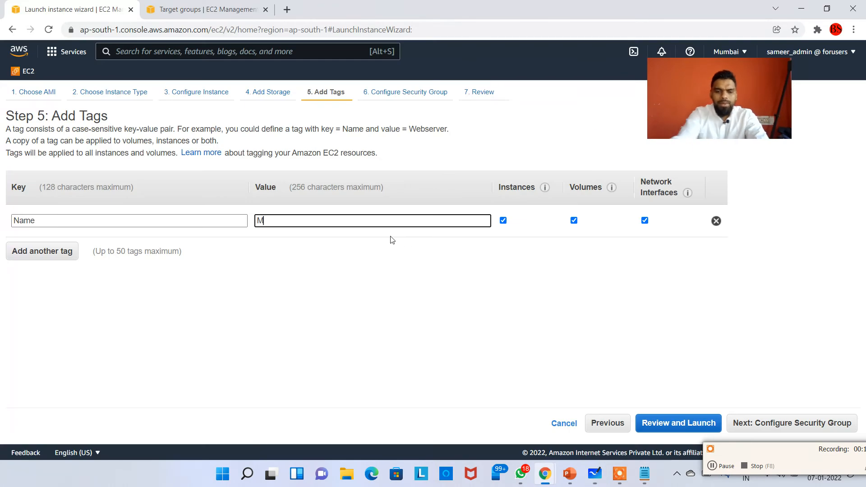
type("yApp3")
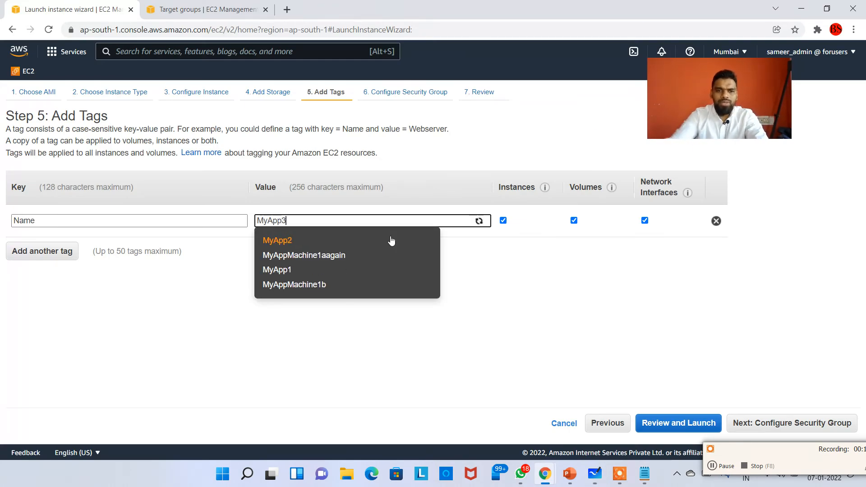
left_click(526, 307)
Step: Assign the existing MyAppSecurityGroup to the third instance and proceed to the launch review
left_click(802, 427)
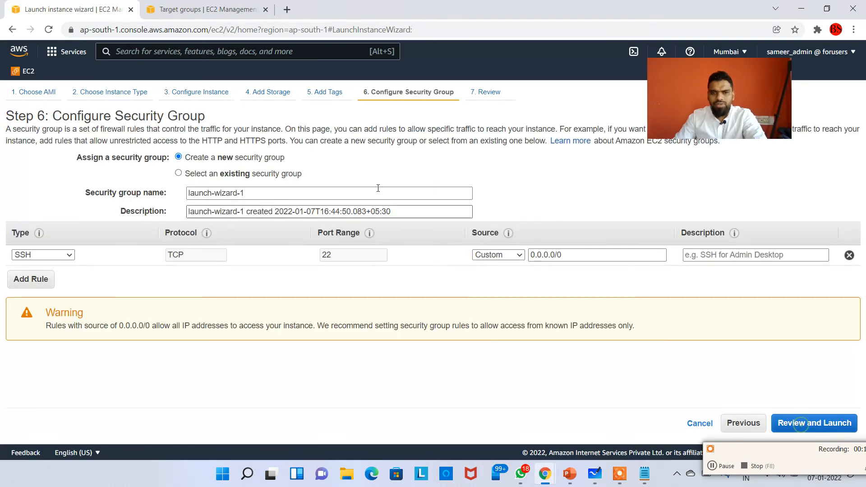
left_click(249, 176)
left_click(319, 239)
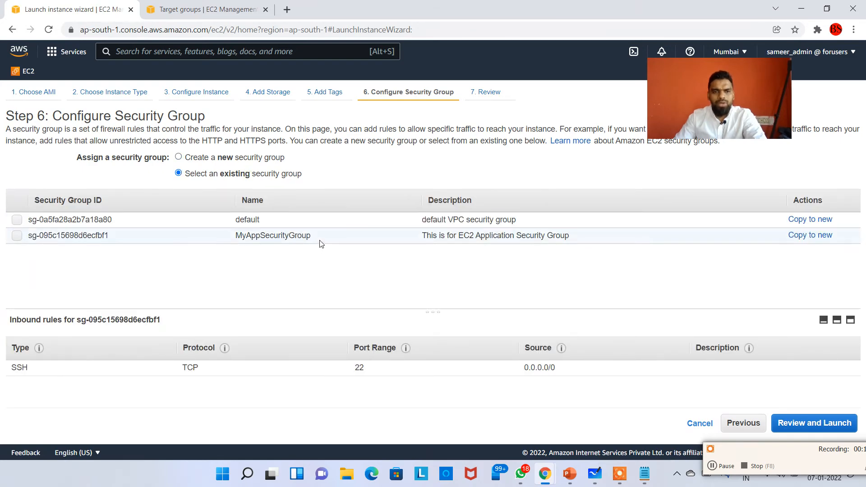
left_click(822, 424)
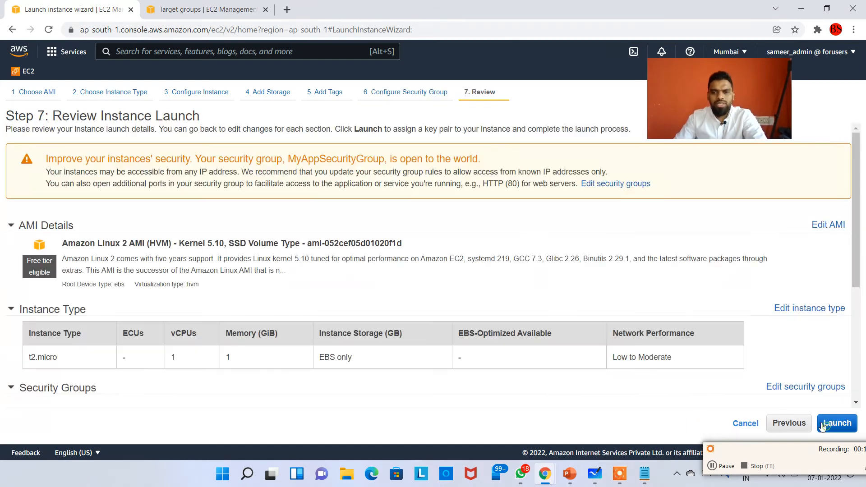
Step: Try to launch the t2.micro instance with the existing key pair Besant_aws_linux_KeyPair, acknowledging access to its private key file
left_click(837, 424)
left_click(309, 317)
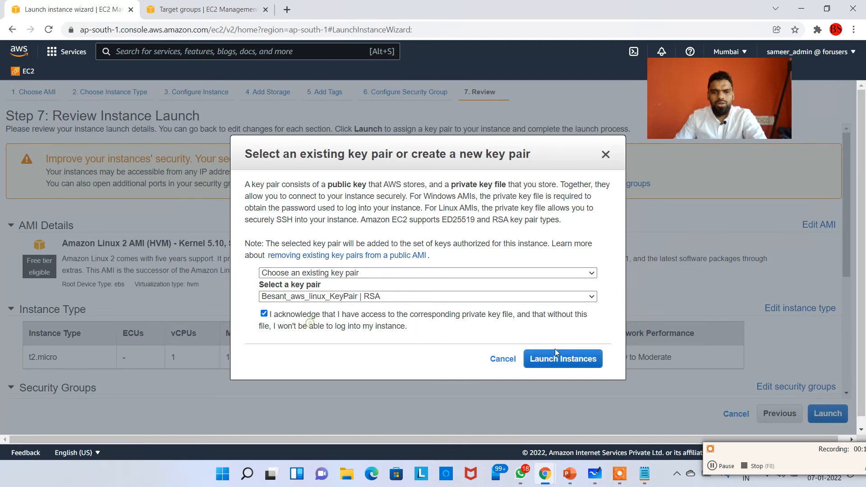
left_click(563, 359)
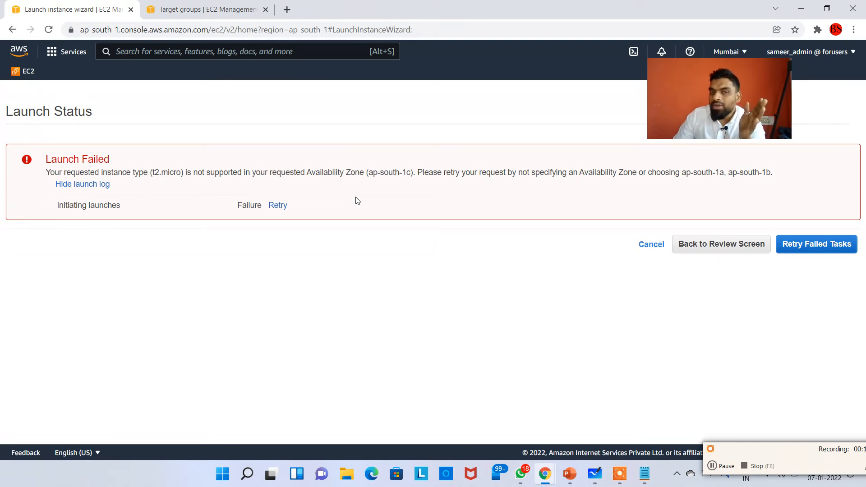
left_click_drag(373, 173, 411, 174)
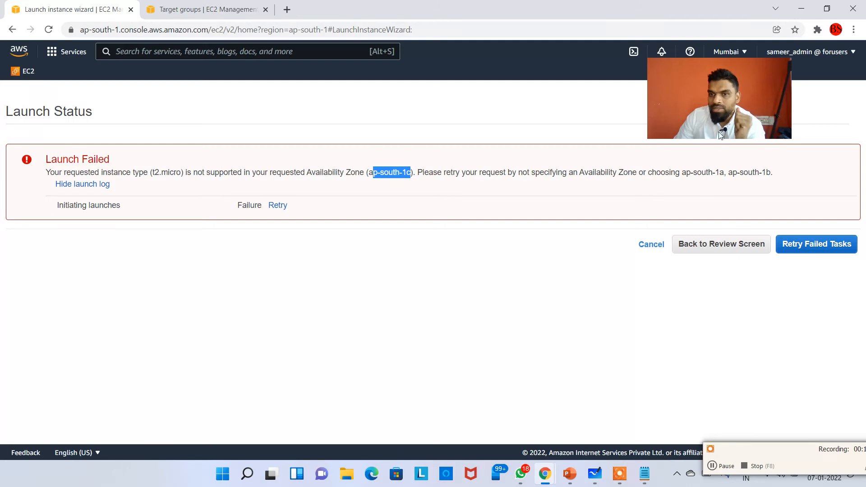
left_click_drag(720, 134, 688, 126)
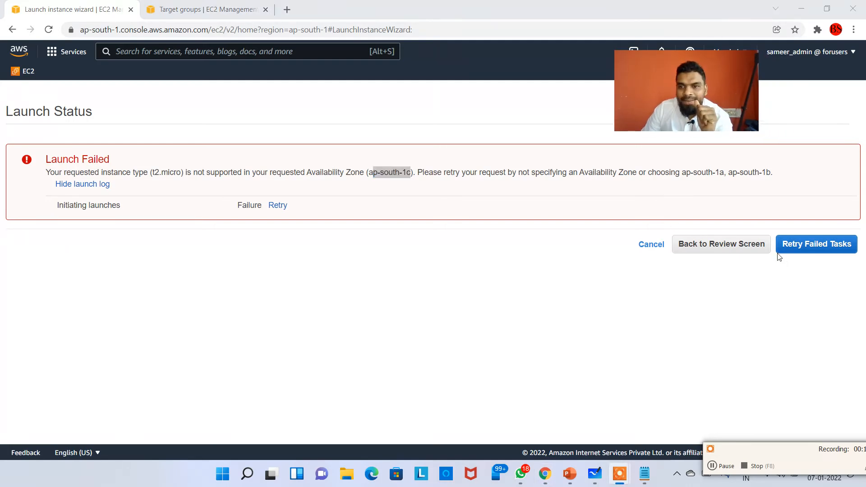
Step: Return to the launch review and change the third instance's type to t2.small, confirming the different instance type
left_click(749, 245)
scroll(756, 342, "down", 3)
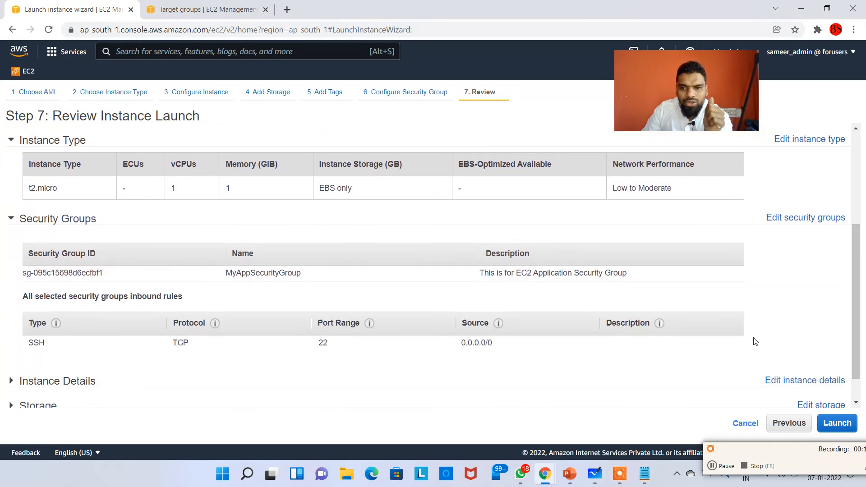
scroll(541, 271, "up", 4)
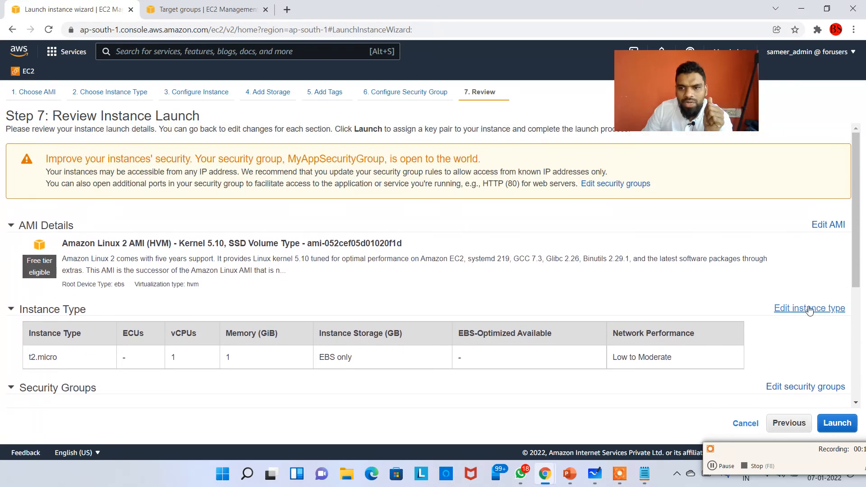
left_click(811, 310)
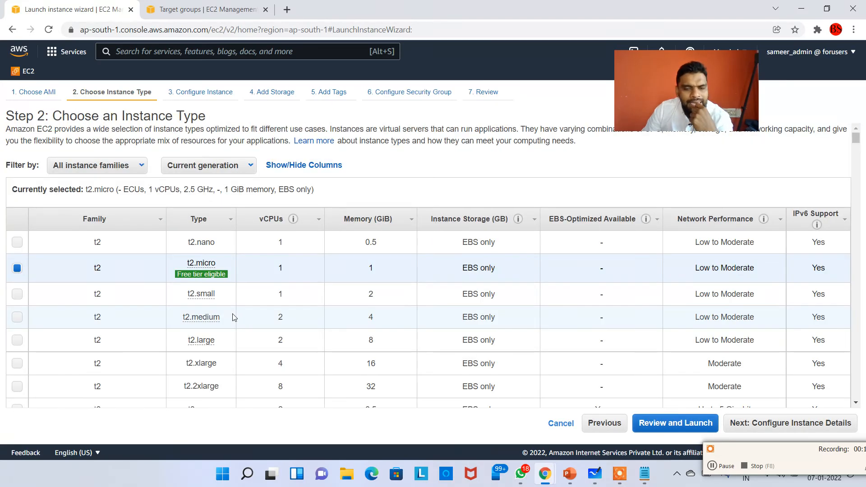
mouse_move(195, 319)
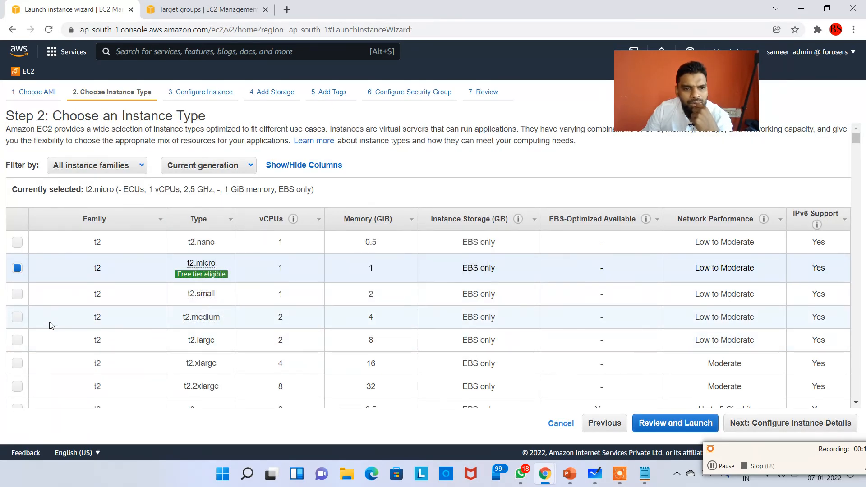
left_click(18, 294)
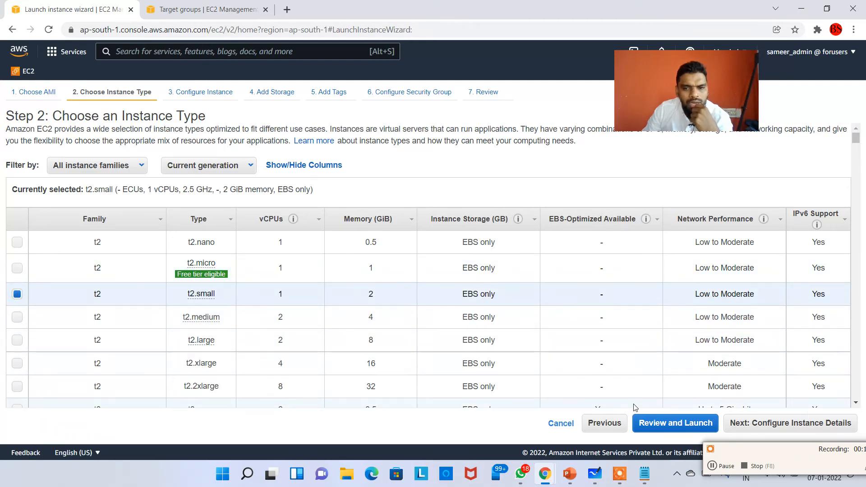
left_click(773, 423)
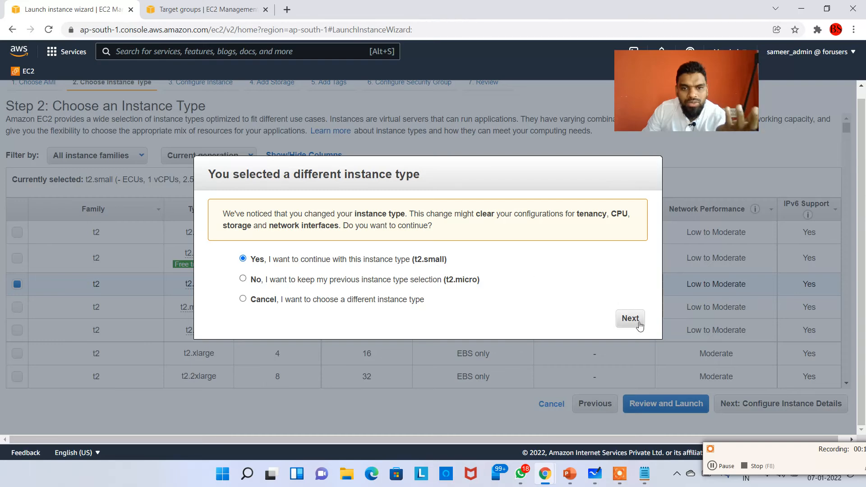
left_click(629, 319)
Step: Keep the subnet, storage, MyApp3 tag and MyAppSecurityGroup, and try to launch the t2.small instance with the existing key pair
scroll(630, 345, "down", 1)
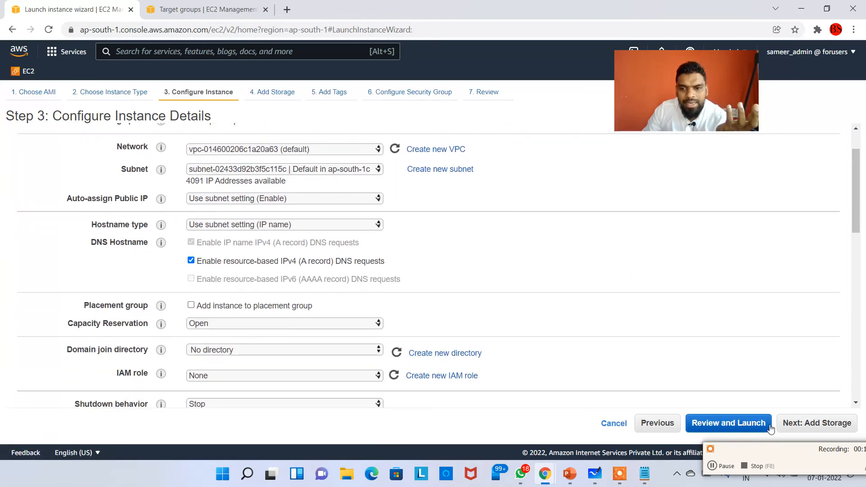
left_click(808, 424)
left_click(807, 428)
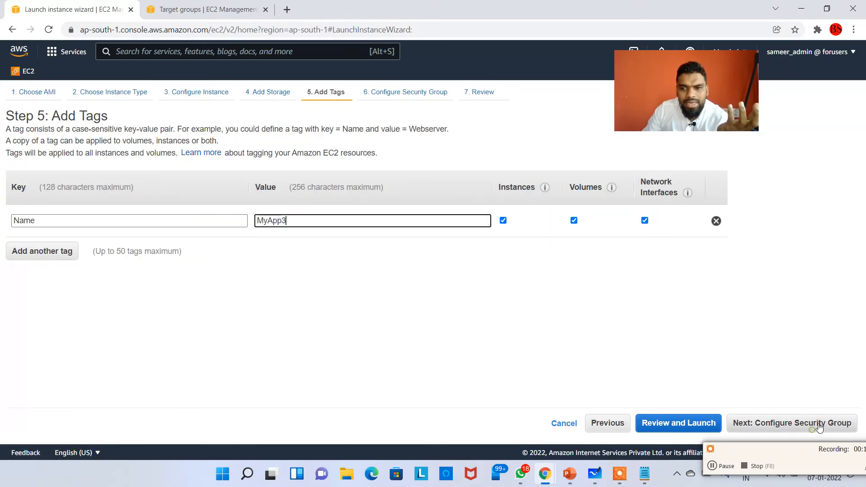
left_click(733, 431)
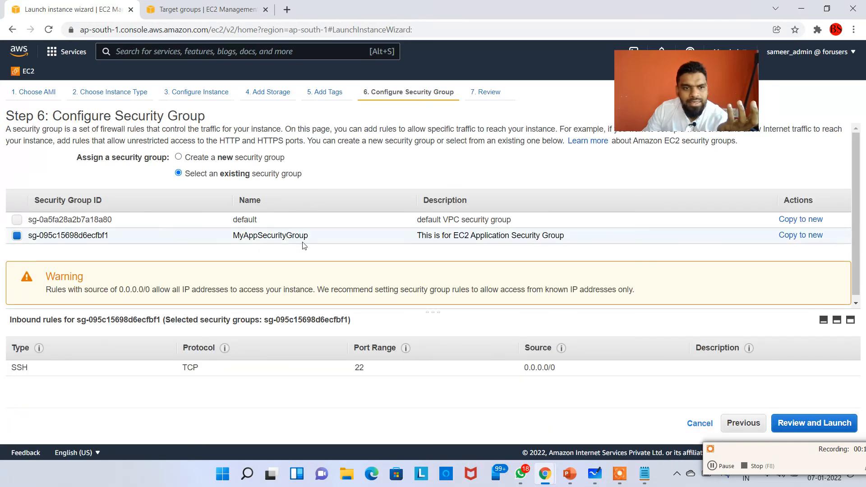
left_click(815, 423)
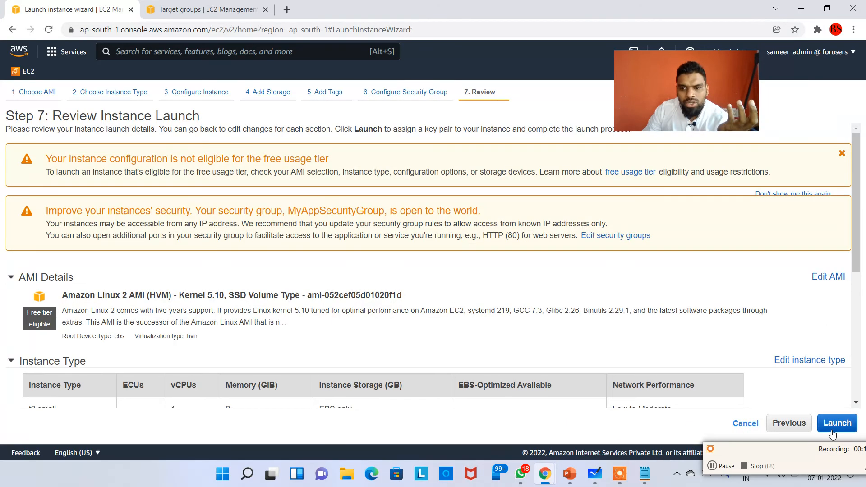
left_click(833, 434)
left_click(374, 329)
left_click(586, 360)
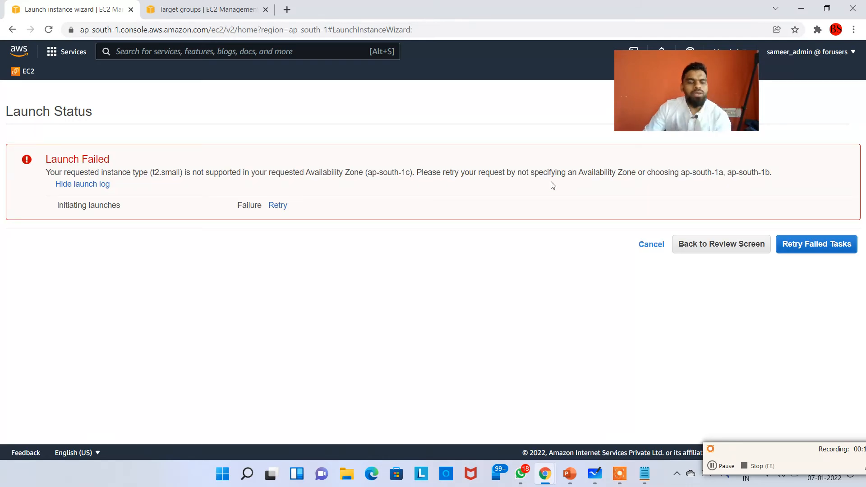
Step: Go back to the launch review and change the third instance's type to t2.2xlarge, confirming the new selection
left_click(720, 249)
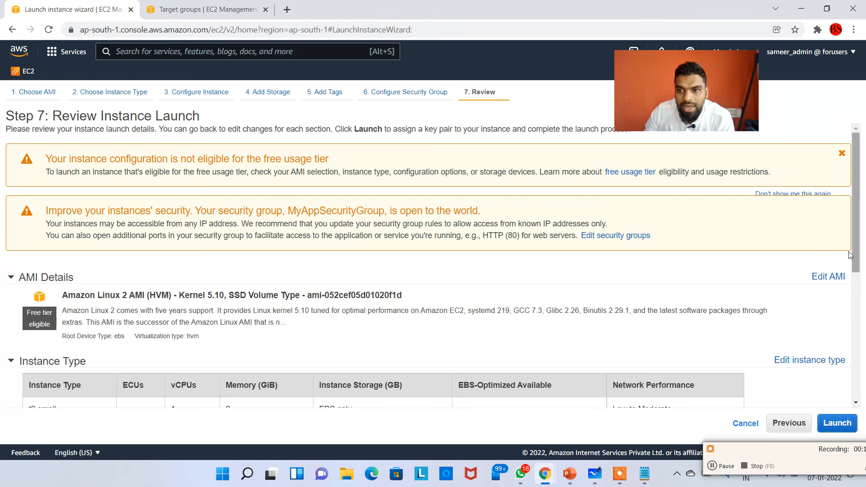
left_click(807, 365)
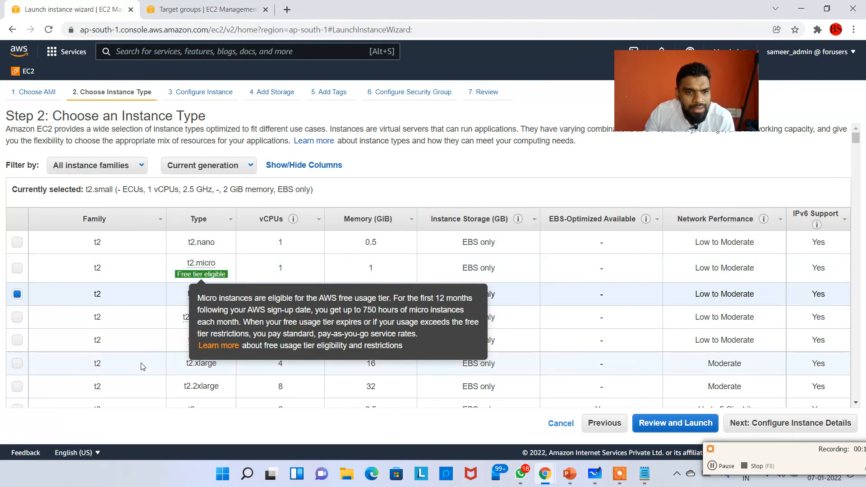
scroll(149, 360, "down", 1)
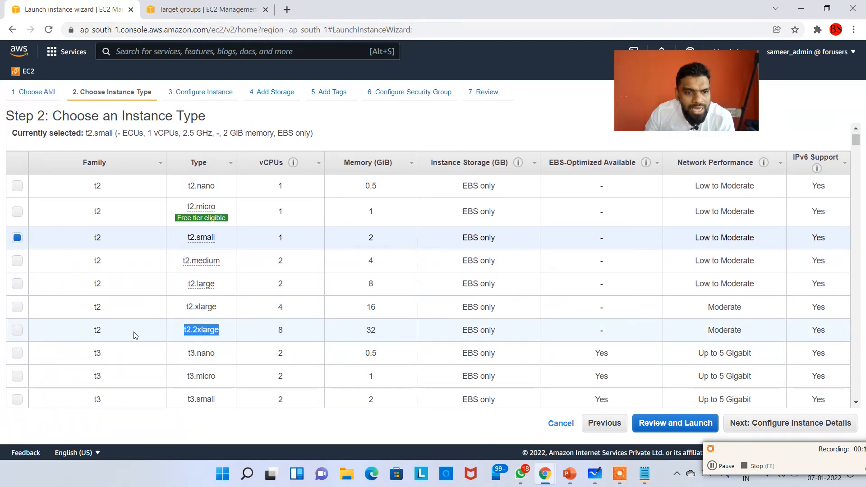
left_click(110, 333)
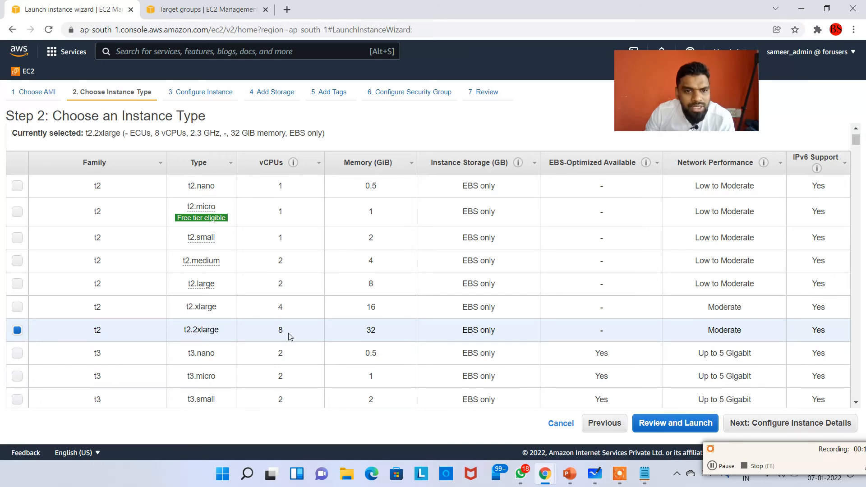
double_click(379, 332)
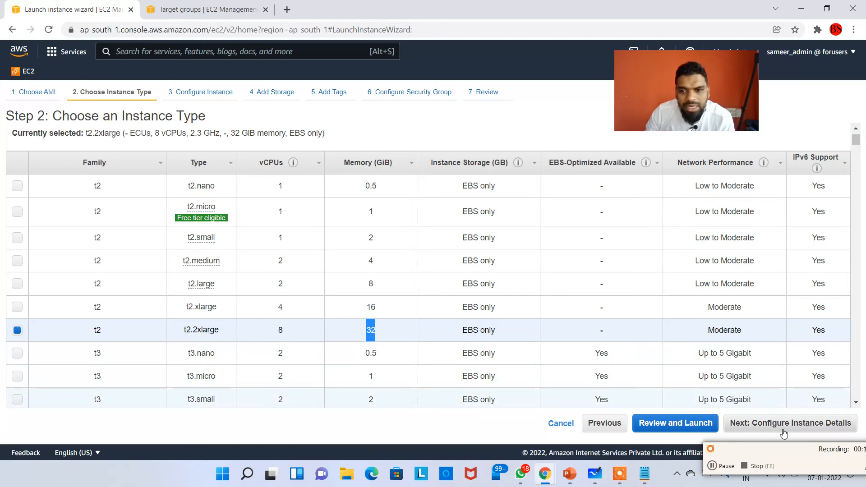
left_click(773, 422)
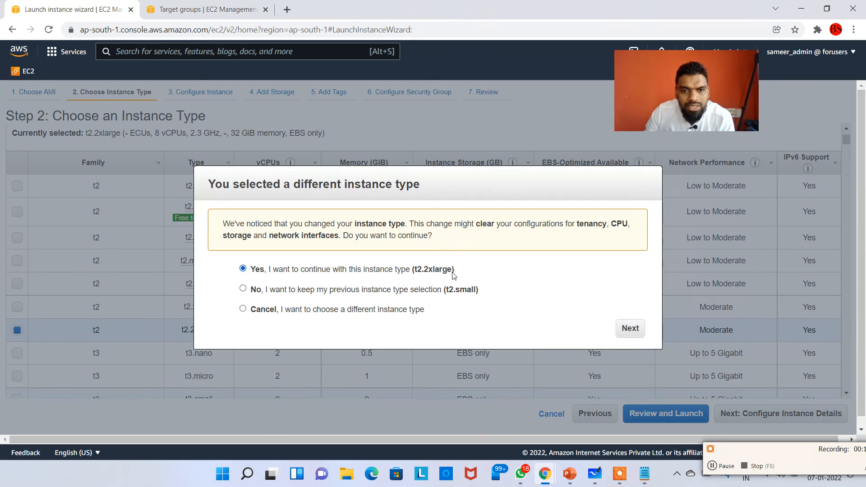
left_click(640, 332)
Step: Leave the remaining settings as configured and try to launch the t2.2xlarge instance with the key pair Besant_aws_linux_KeyPair
scroll(592, 344, "down", 5)
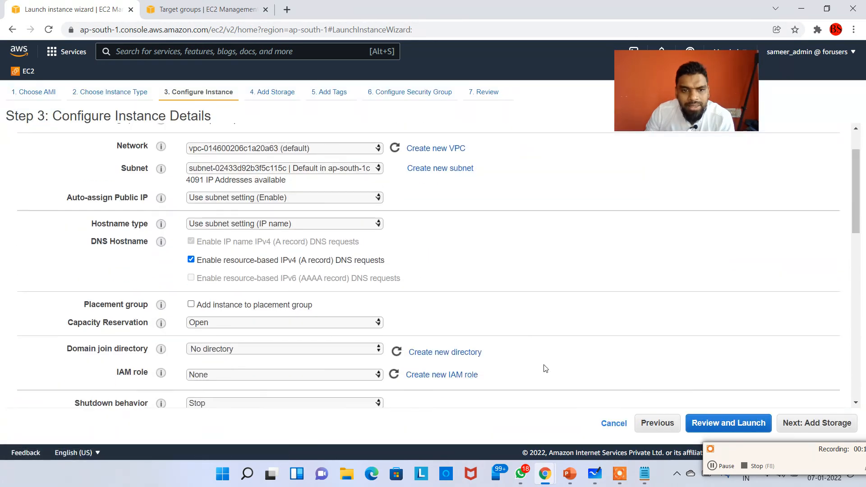
left_click(838, 431)
left_click(838, 434)
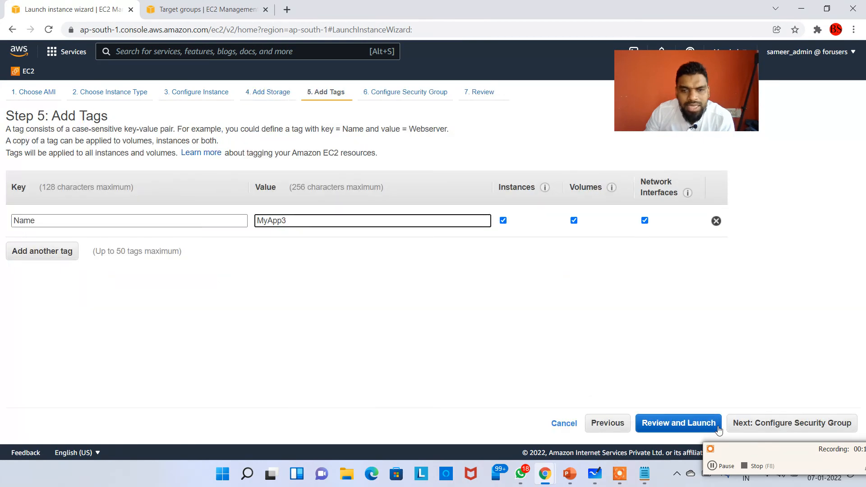
left_click(749, 423)
left_click(808, 428)
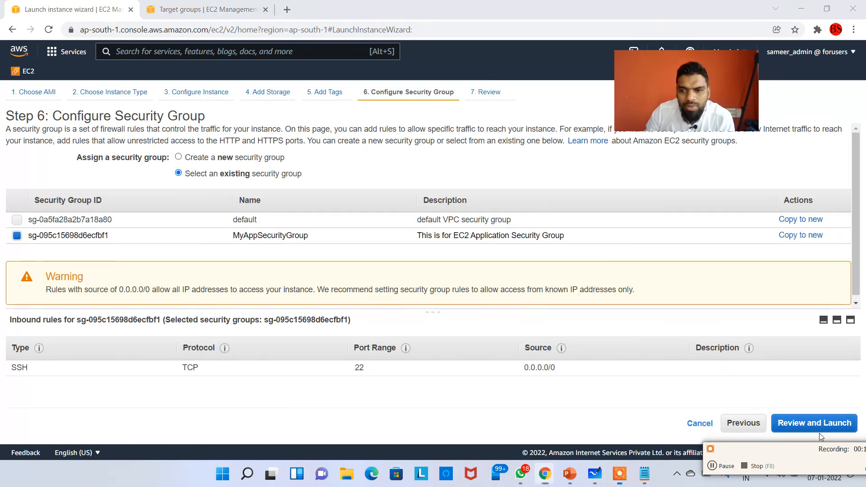
left_click(824, 432)
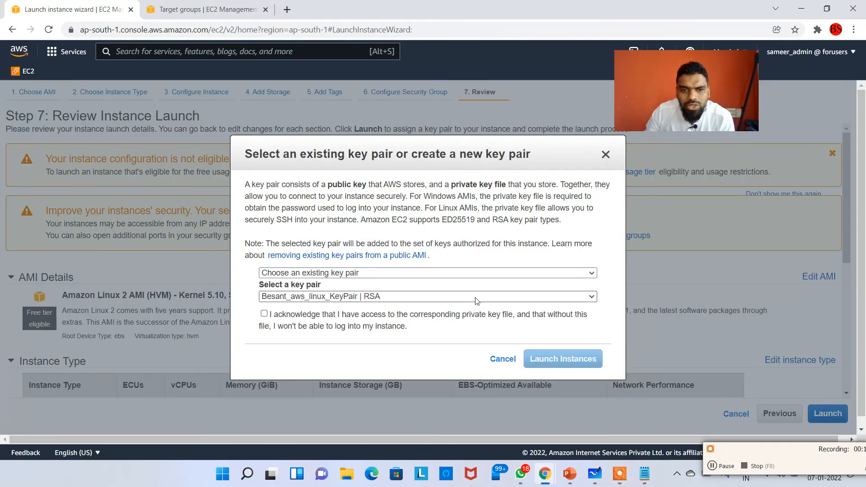
left_click(396, 318)
left_click(575, 365)
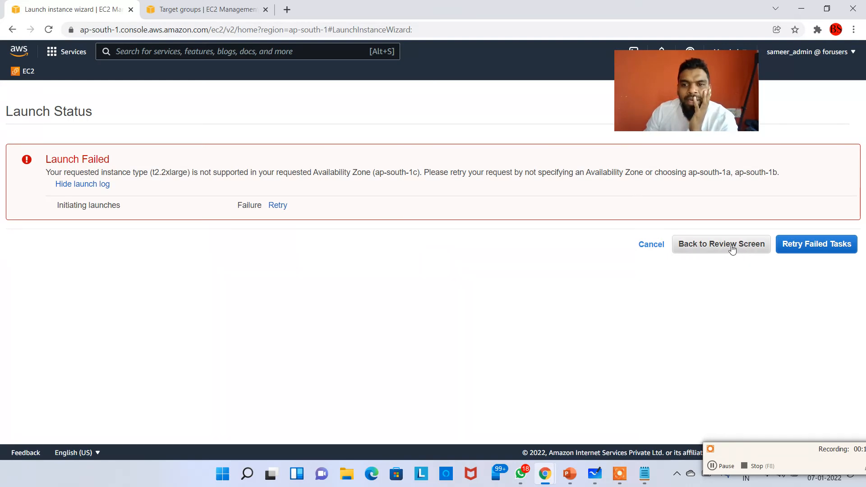
Step: Go back to the launch review and change the third instance's type to t3.nano, confirming the different instance type
left_click(732, 247)
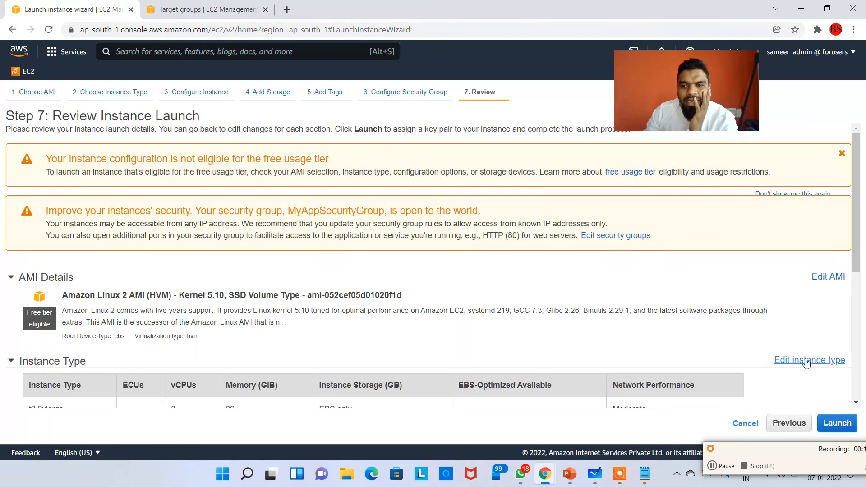
left_click(806, 361)
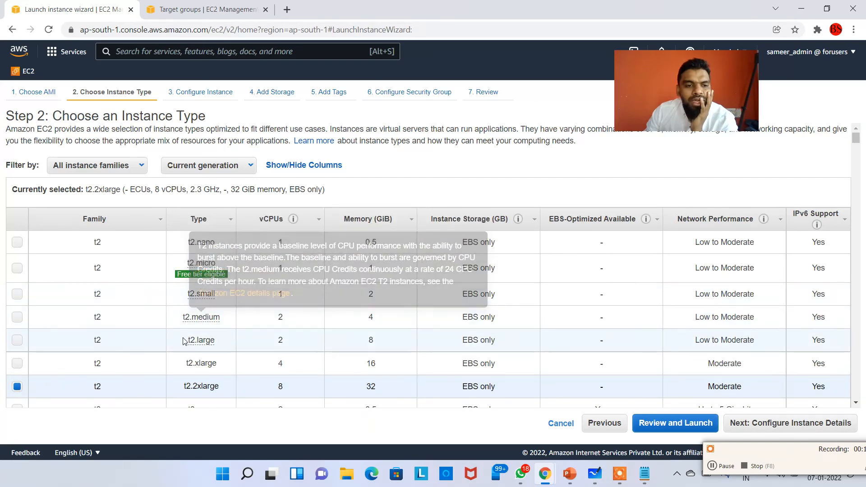
scroll(185, 364, "down", 1)
scroll(189, 367, "down", 1)
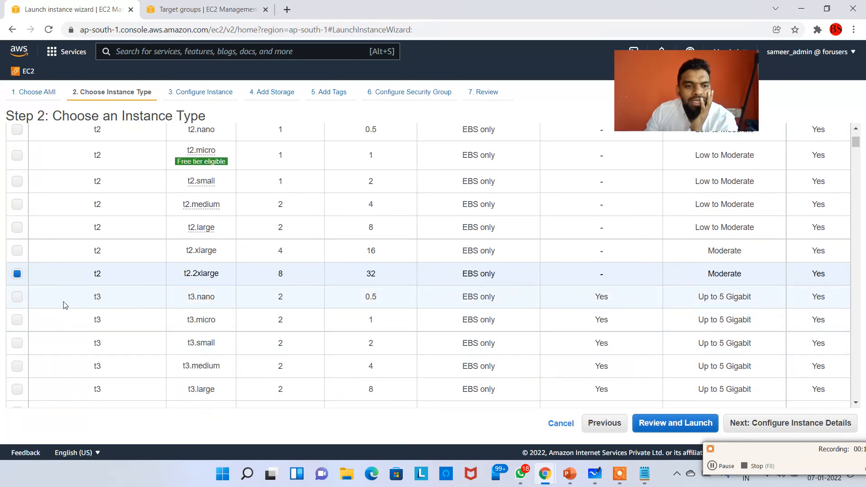
left_click(24, 298)
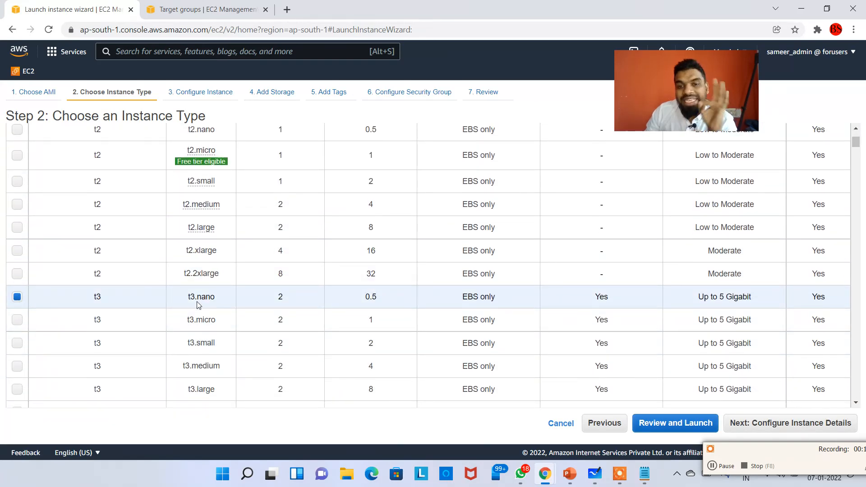
left_click(799, 424)
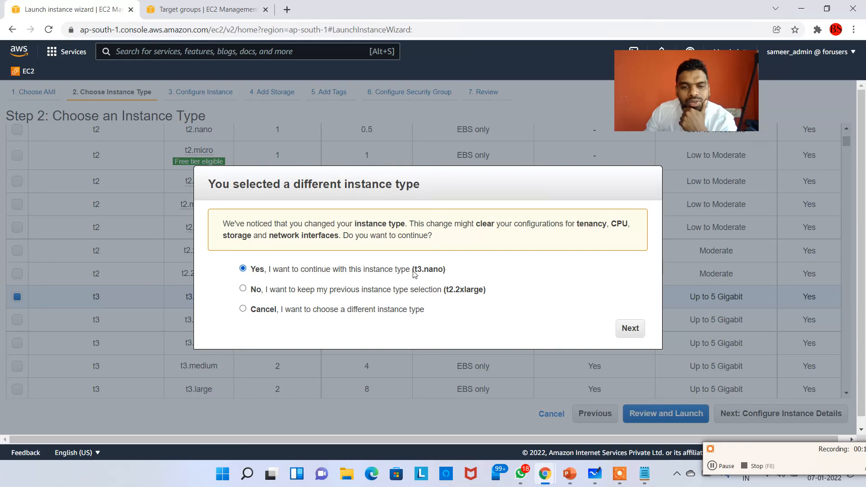
left_click(630, 329)
Step: Keep the instance details, storage, MyApp3 tag and MyAppSecurityGroup, and launch the t3.nano instance with the existing key pair Besant_aws_linux_KeyPair
scroll(632, 334, "down", 3)
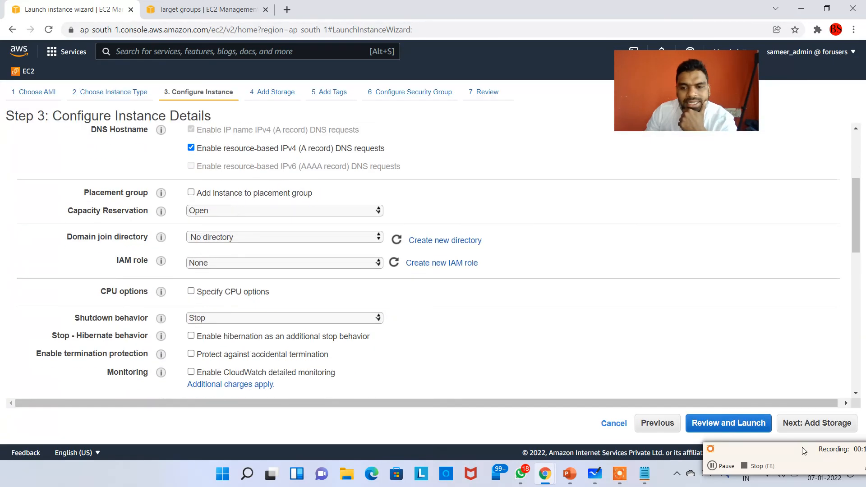
left_click(812, 423)
left_click(834, 424)
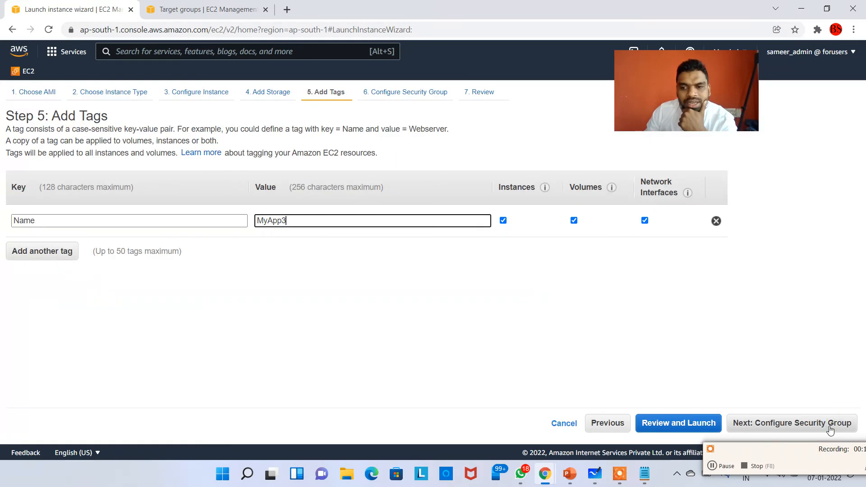
left_click(834, 424)
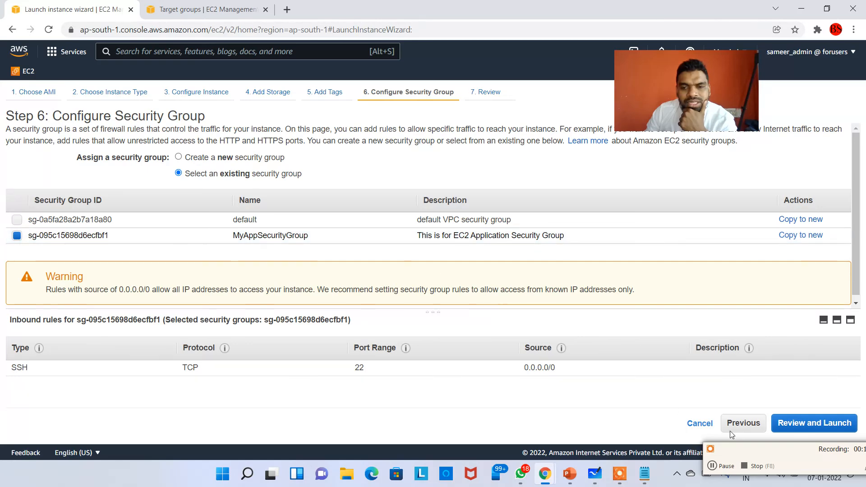
left_click(812, 424)
left_click(828, 414)
left_click(350, 327)
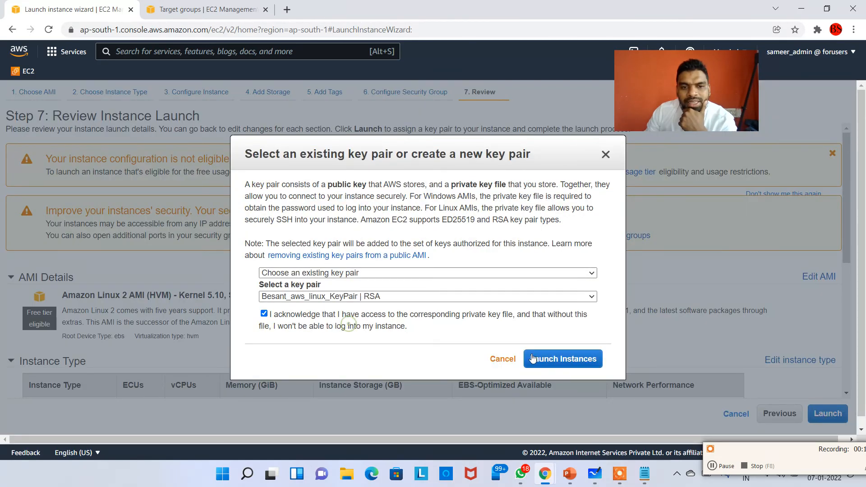
left_click(537, 358)
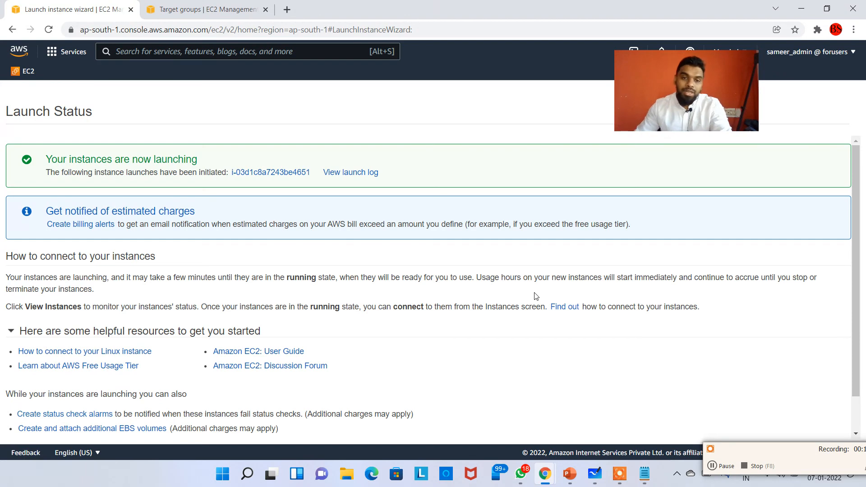
Step: Open the newly launched instance in the EC2 instances list from the launch status page
left_click_drag(702, 105, 782, 66)
left_click(303, 177)
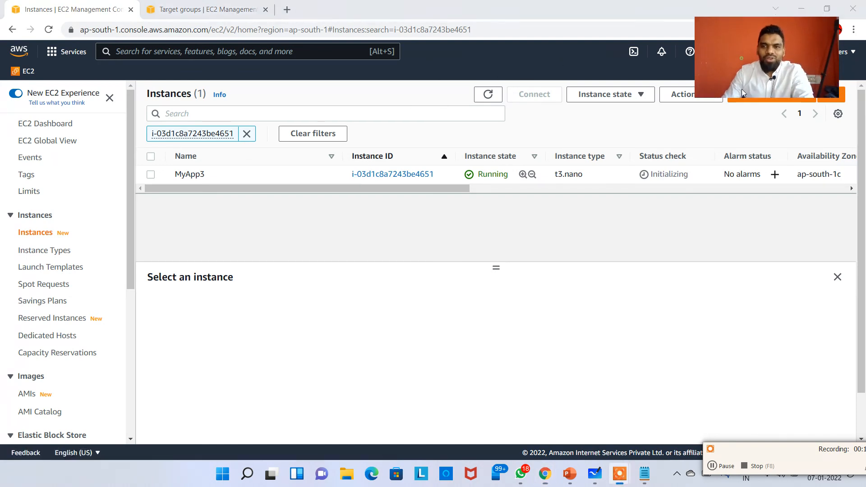
left_click(727, 52)
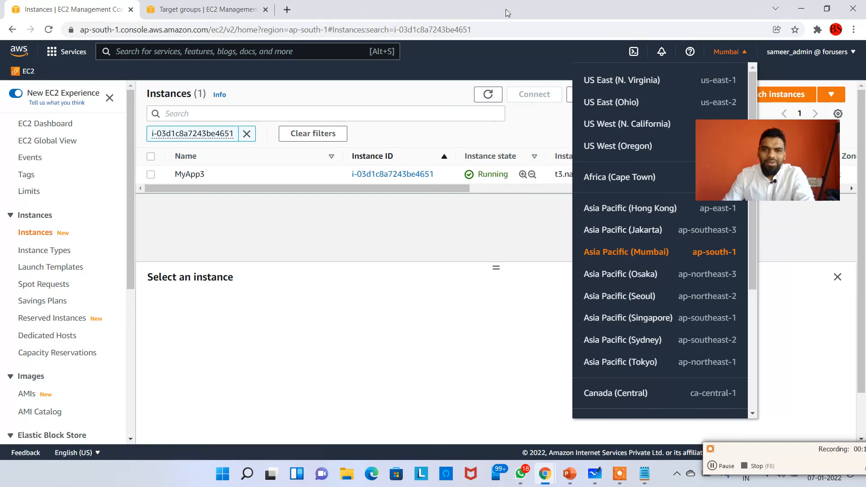
left_click(370, 250)
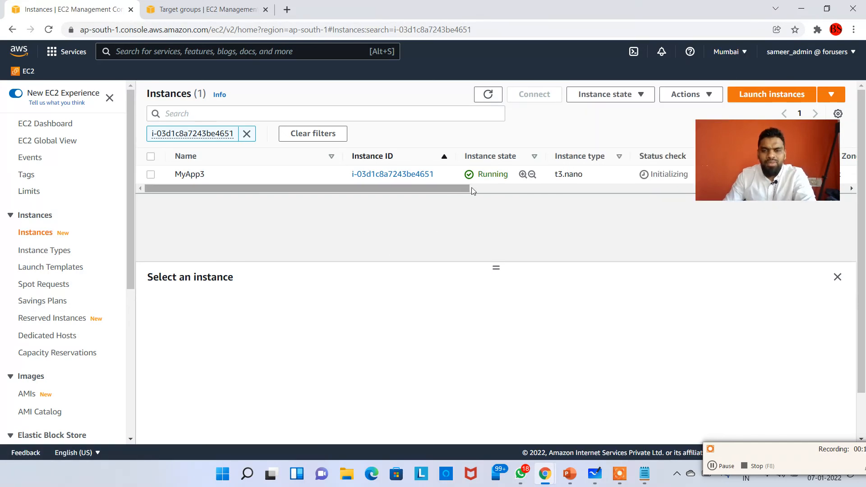
Step: Remove the instance ID filter, sort all instances by instance state and select MyApp3 to show its details
left_click(247, 134)
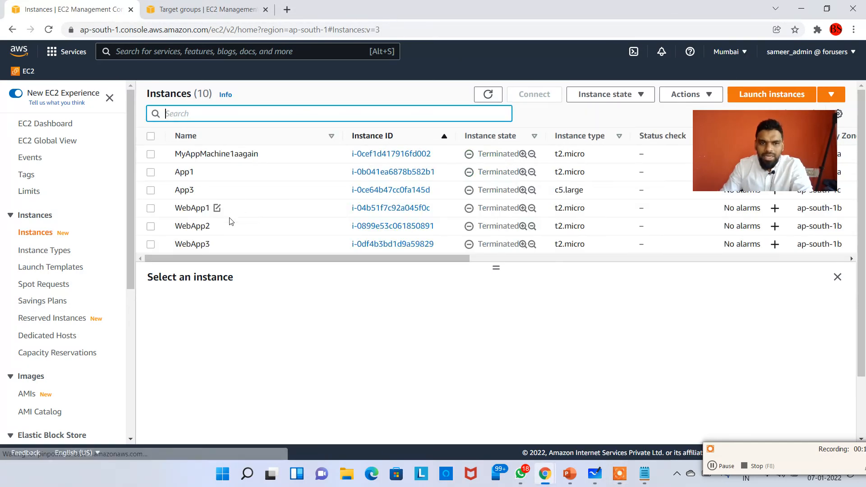
left_click(497, 137)
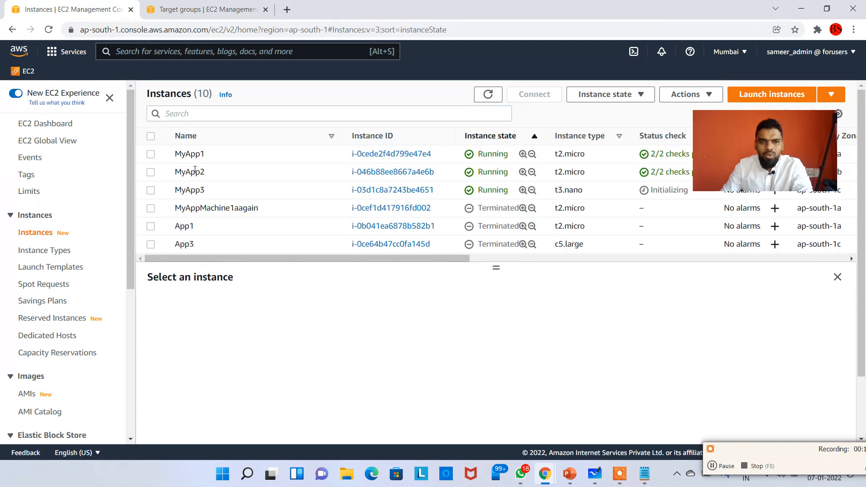
left_click(215, 178)
left_click_drag(192, 190, 210, 186)
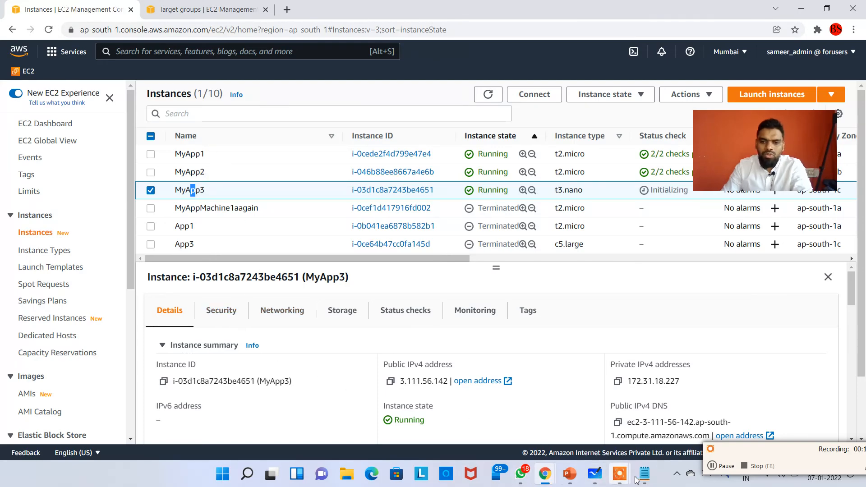
Step: Switch to Microsoft Whiteboard to review the diagram of the three servers and their security group, and return to the EC2 instances list
left_click(600, 478)
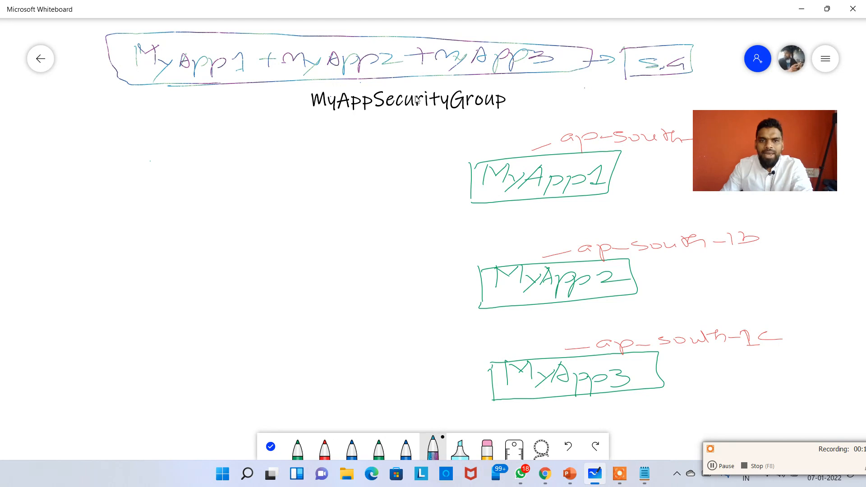
left_click(801, 9)
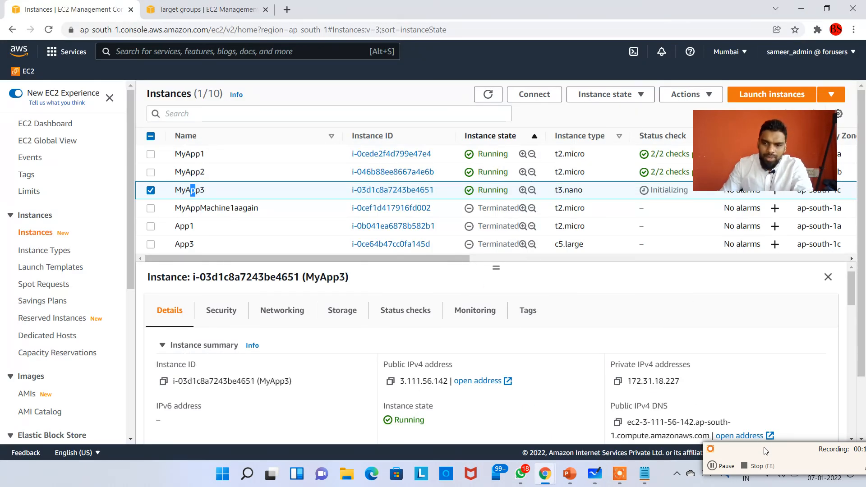
left_click_drag(765, 451, 623, 372)
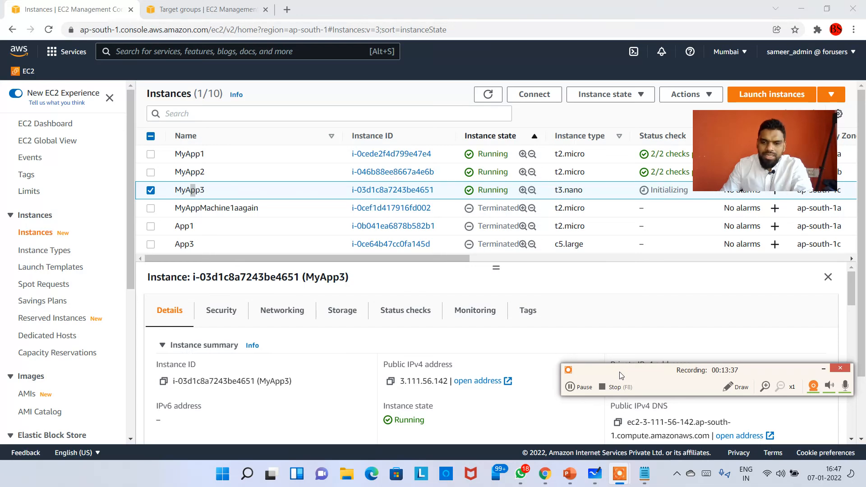